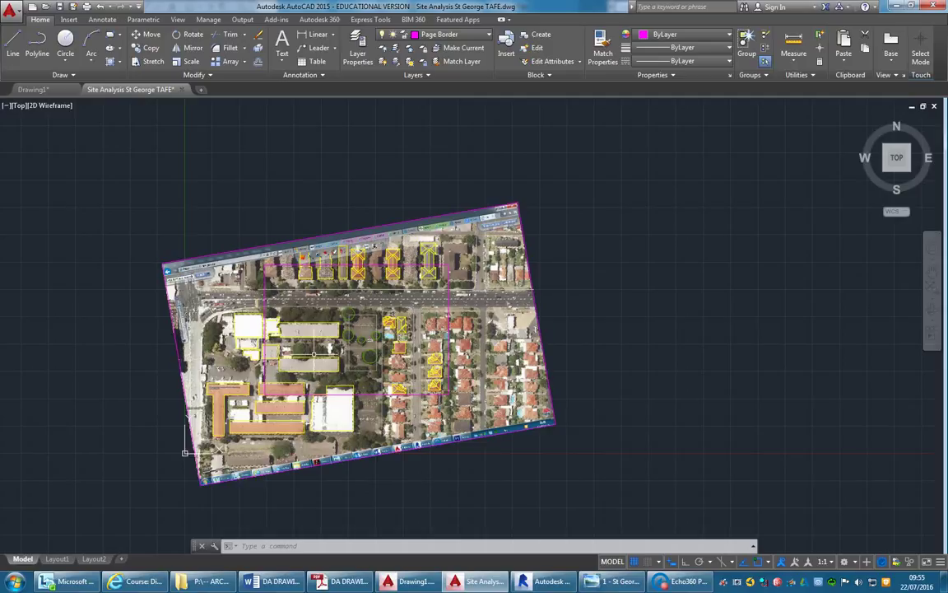
- Zoom in on the aerial site image in AutoCAD
{"action": "scroll", "coordinate": [314, 354], "scroll_direction": "up", "scroll_amount": 2}
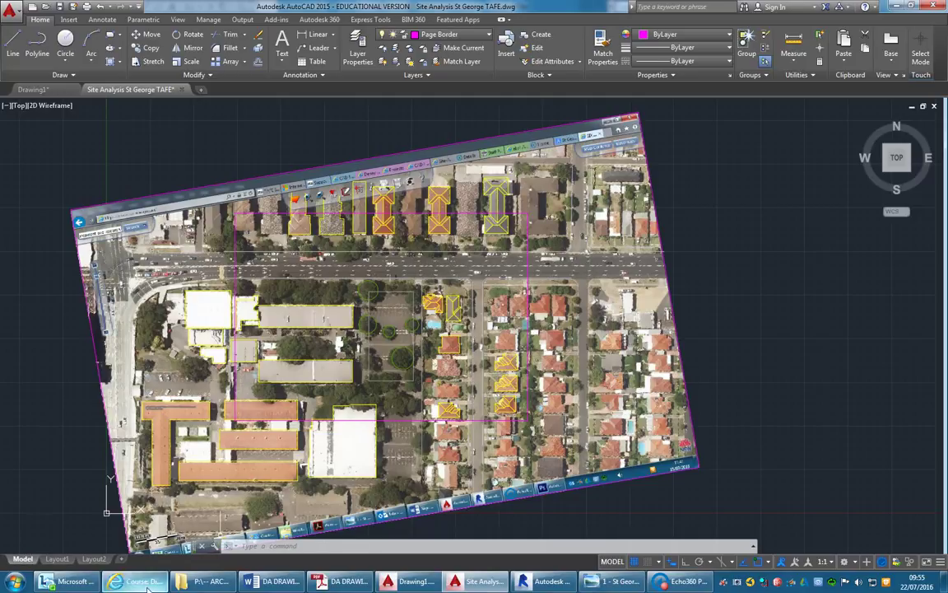
- Switch to the course page, then Google the tutor's name in a new tab
{"action": "mouse_move", "coordinate": [147, 586]}
{"action": "left_click", "coordinate": [440, 519]}
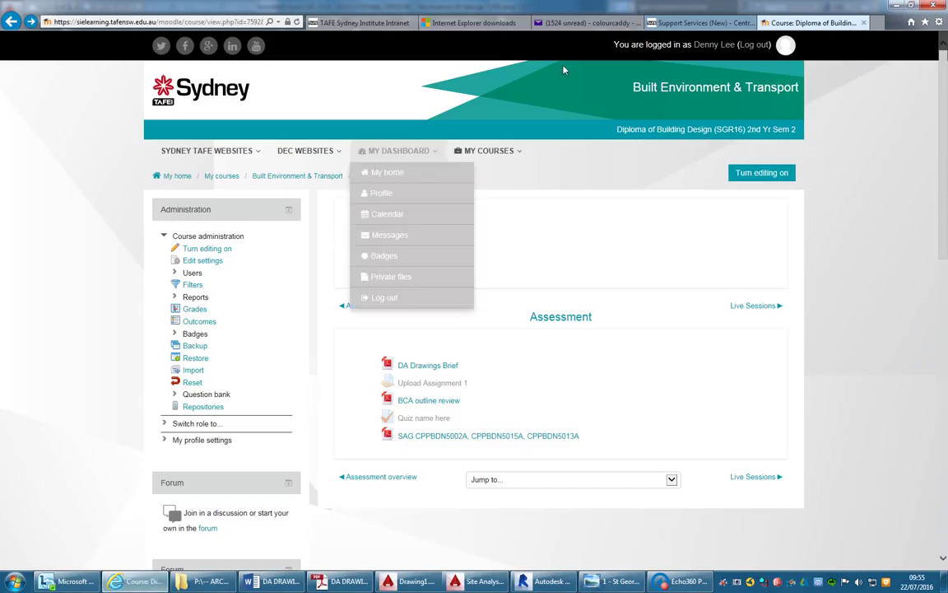
{"action": "key", "text": "ctrl+t"}
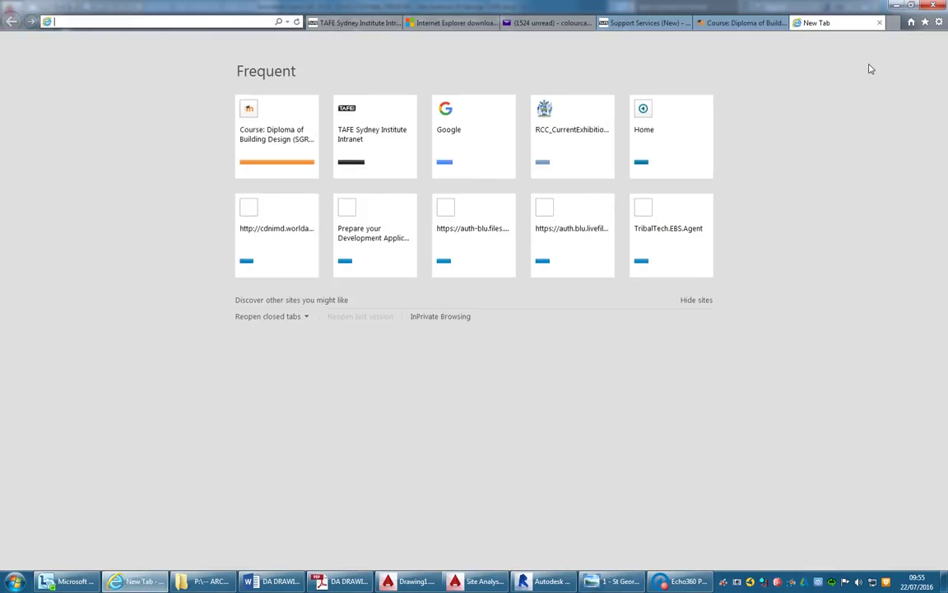
{"action": "left_click", "coordinate": [470, 142]}
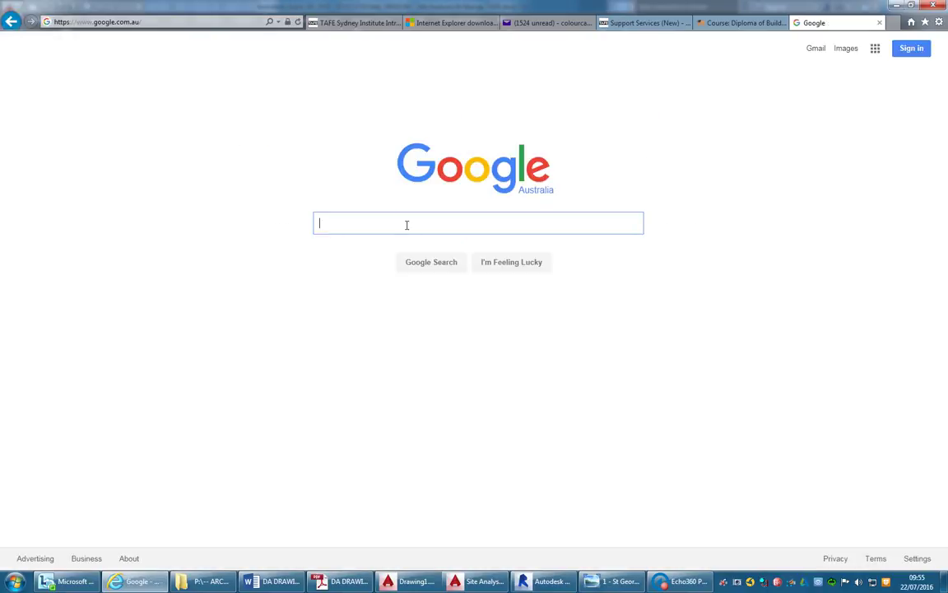
{"action": "type", "text": "denn"}
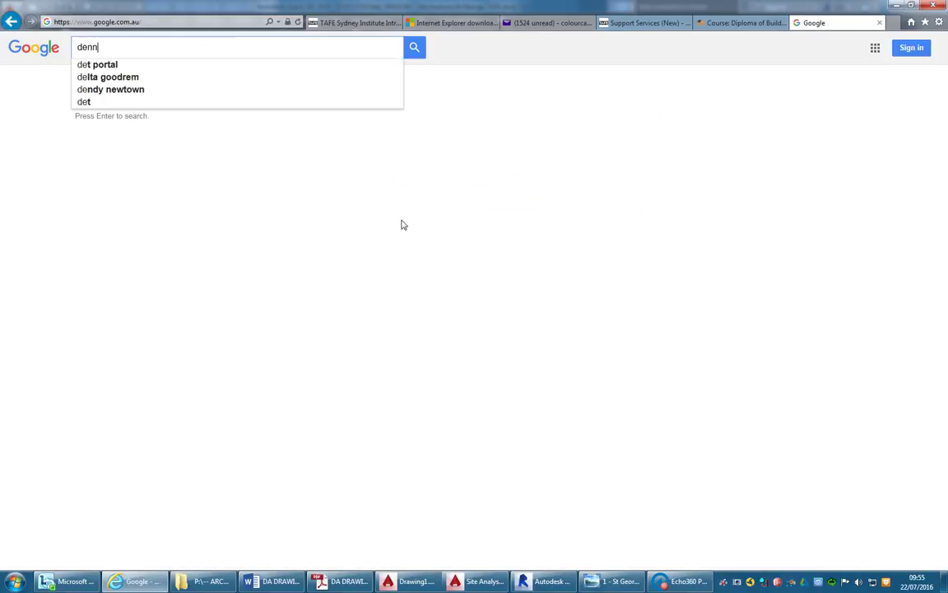
{"action": "type", "text": "y lee"}
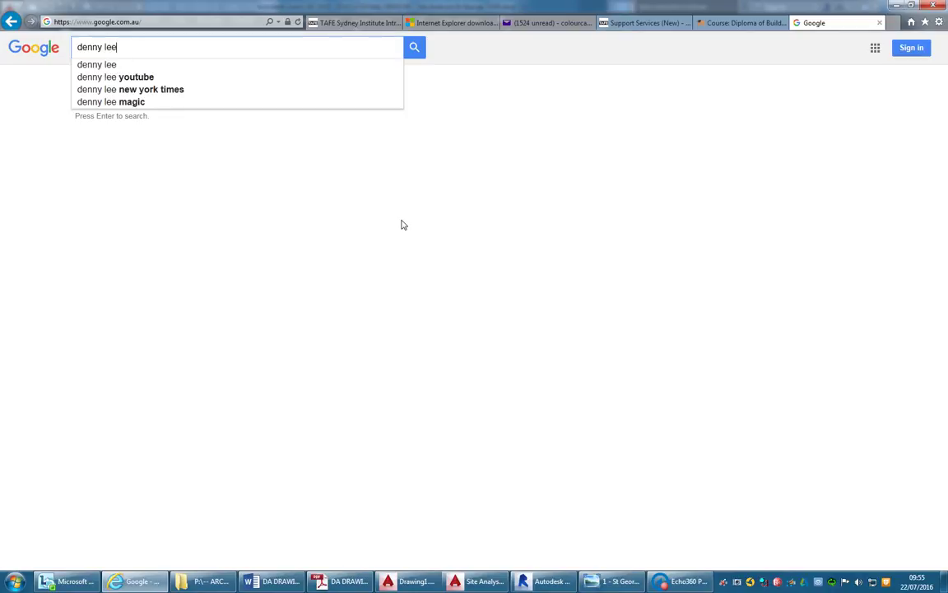
{"action": "key", "text": "Return"}
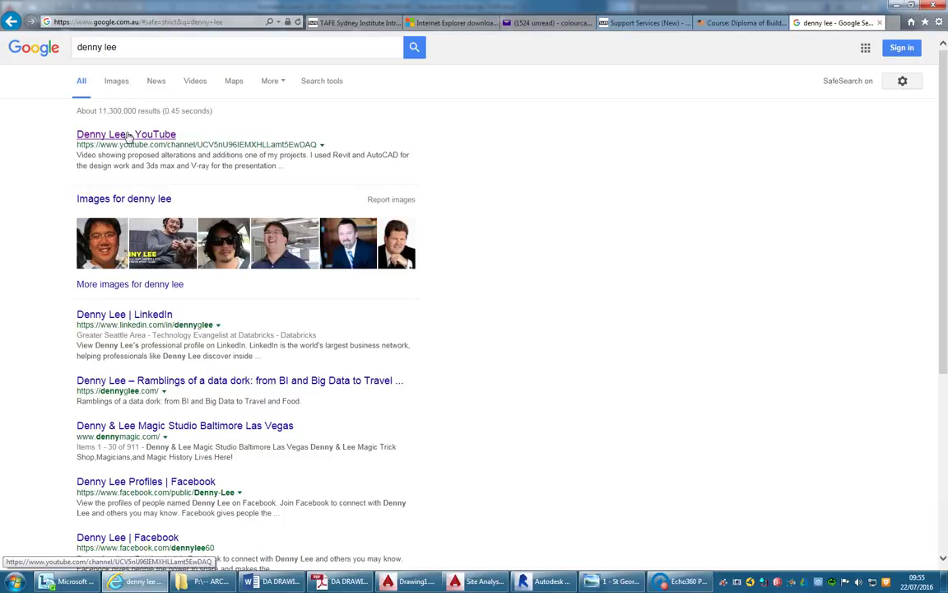
- Open the tutor's YouTube channel and expand the full list of its playlists
{"action": "left_click", "coordinate": [129, 135]}
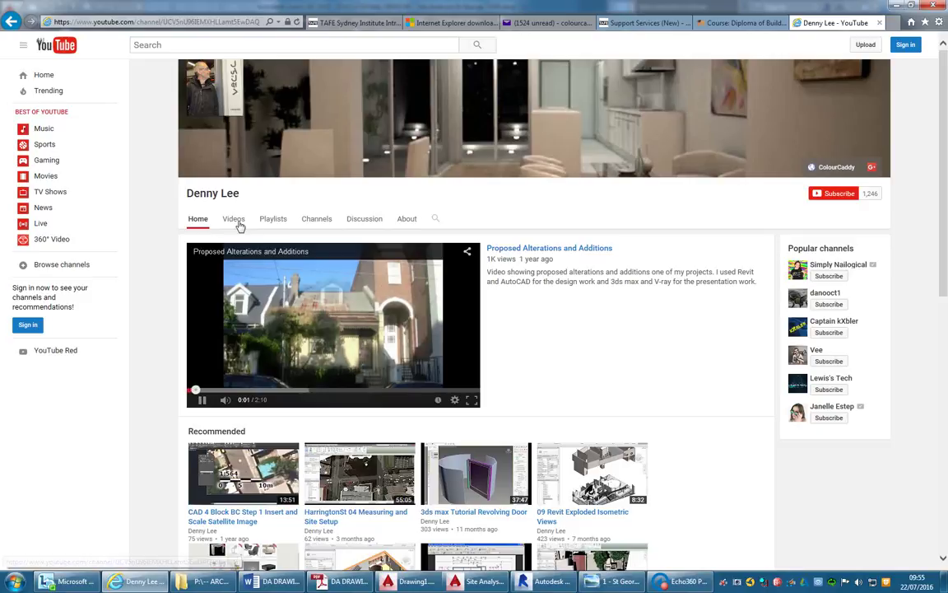
{"action": "left_click", "coordinate": [276, 221]}
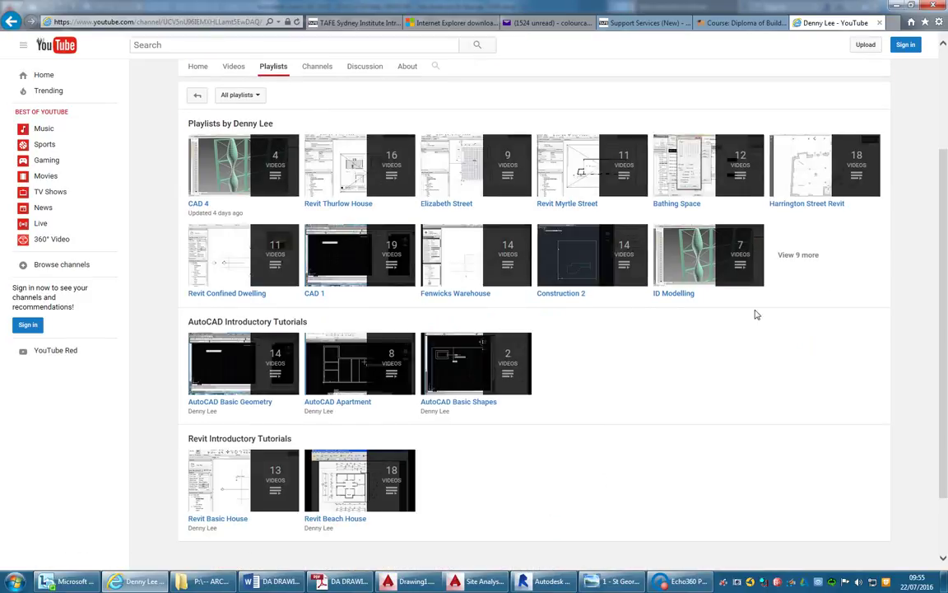
{"action": "left_click", "coordinate": [794, 256]}
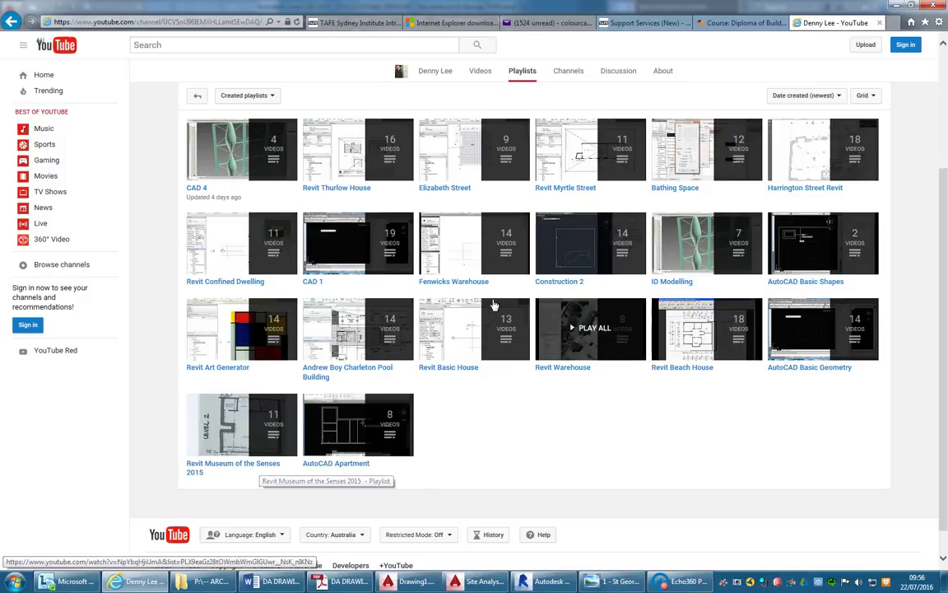
- Browse the channel's Videos page, loading older batches down to the satellite-image tutorials
{"action": "left_click", "coordinate": [481, 71]}
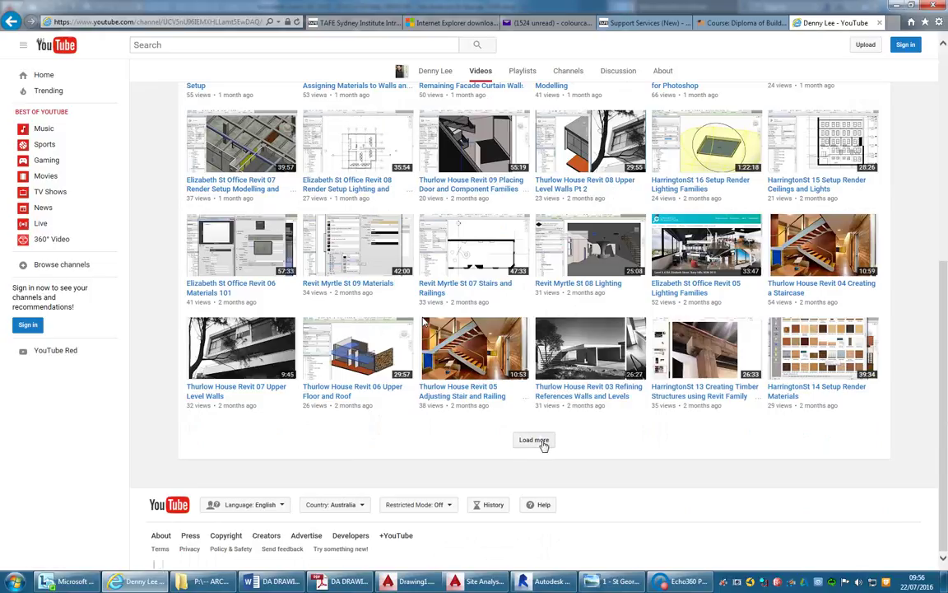
{"action": "left_click", "coordinate": [542, 441]}
{"action": "scroll", "coordinate": [449, 209], "scroll_direction": "down", "scroll_amount": 1}
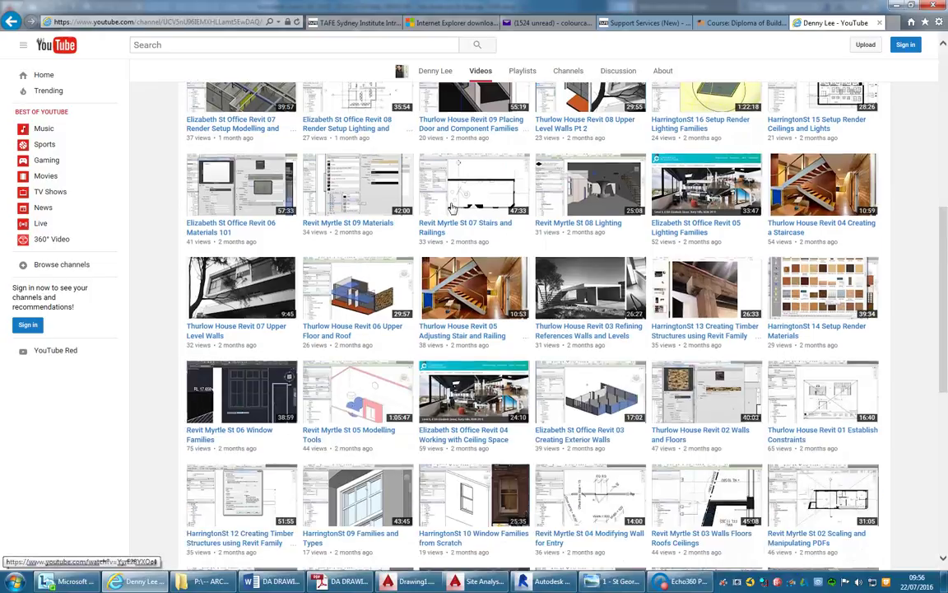
{"action": "scroll", "coordinate": [544, 442], "scroll_direction": "down", "scroll_amount": 7}
{"action": "left_click", "coordinate": [544, 442]}
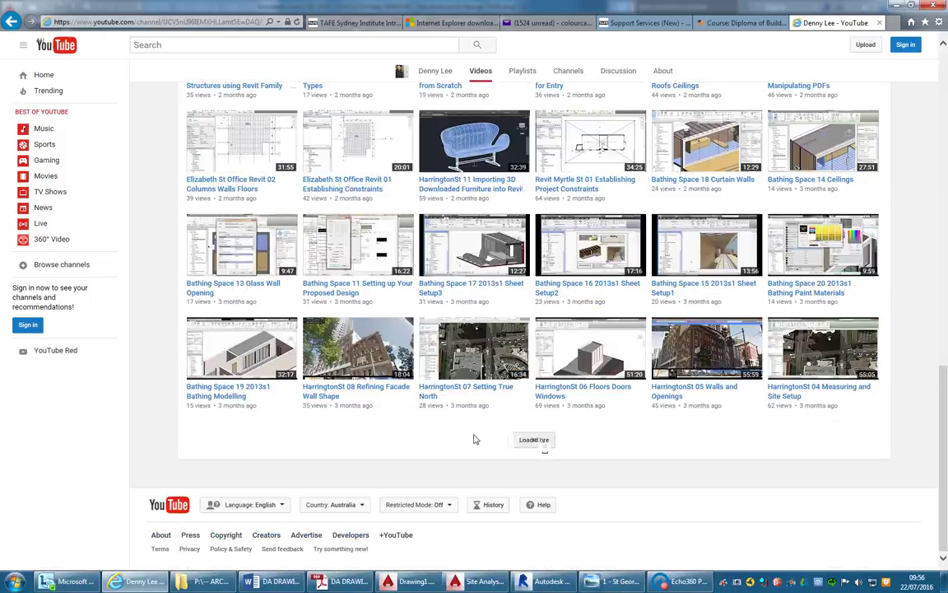
{"action": "scroll", "coordinate": [443, 365], "scroll_direction": "down", "scroll_amount": 1}
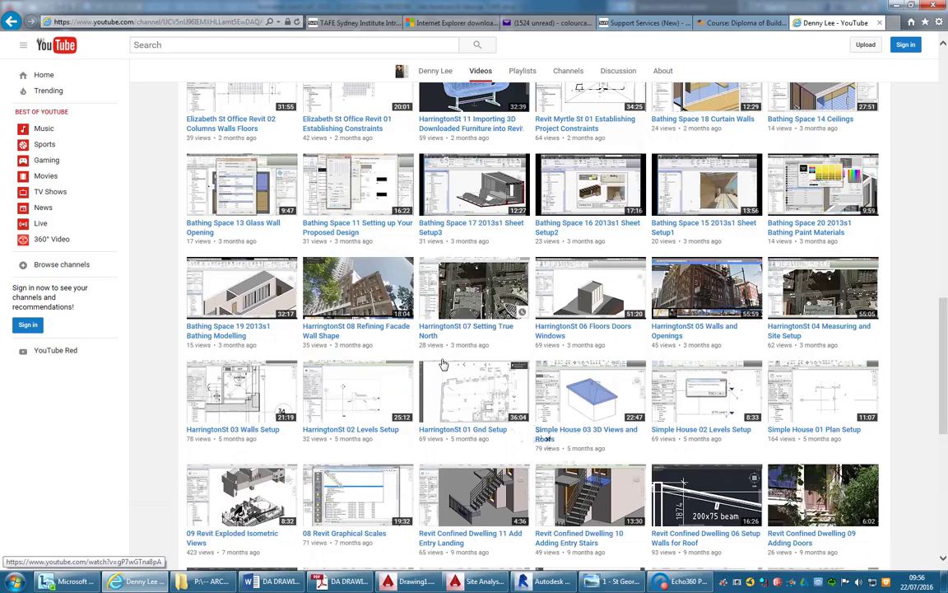
{"action": "scroll", "coordinate": [443, 365], "scroll_direction": "down", "scroll_amount": 8}
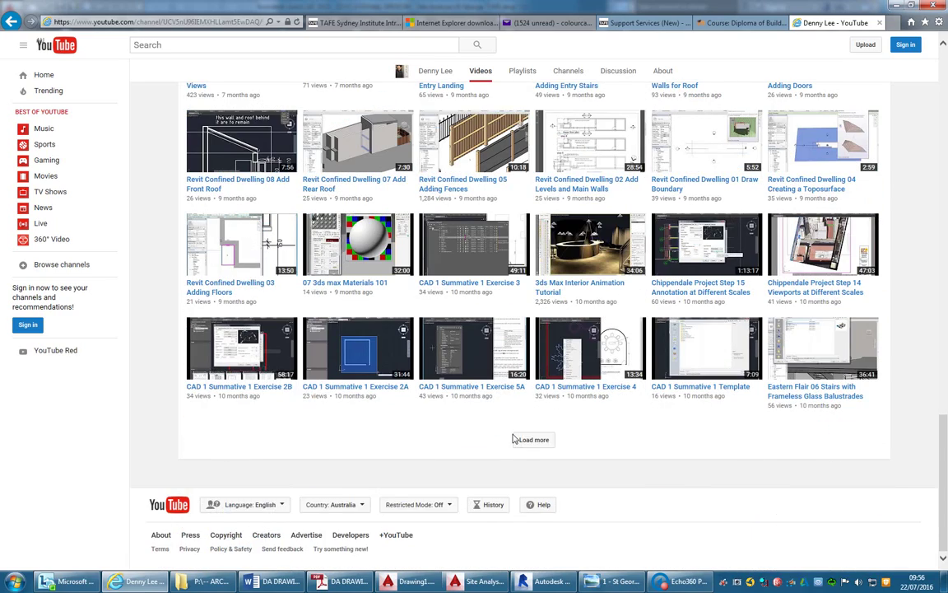
{"action": "left_click", "coordinate": [530, 439]}
{"action": "scroll", "coordinate": [413, 298], "scroll_direction": "down", "scroll_amount": 5}
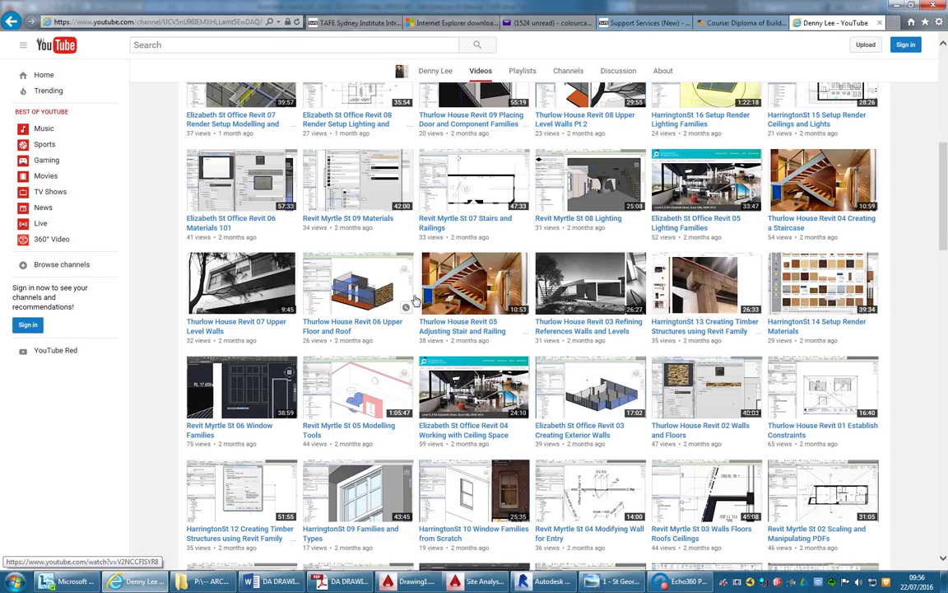
{"action": "scroll", "coordinate": [416, 302], "scroll_direction": "down", "scroll_amount": 5}
{"action": "scroll", "coordinate": [416, 299], "scroll_direction": "down", "scroll_amount": 5}
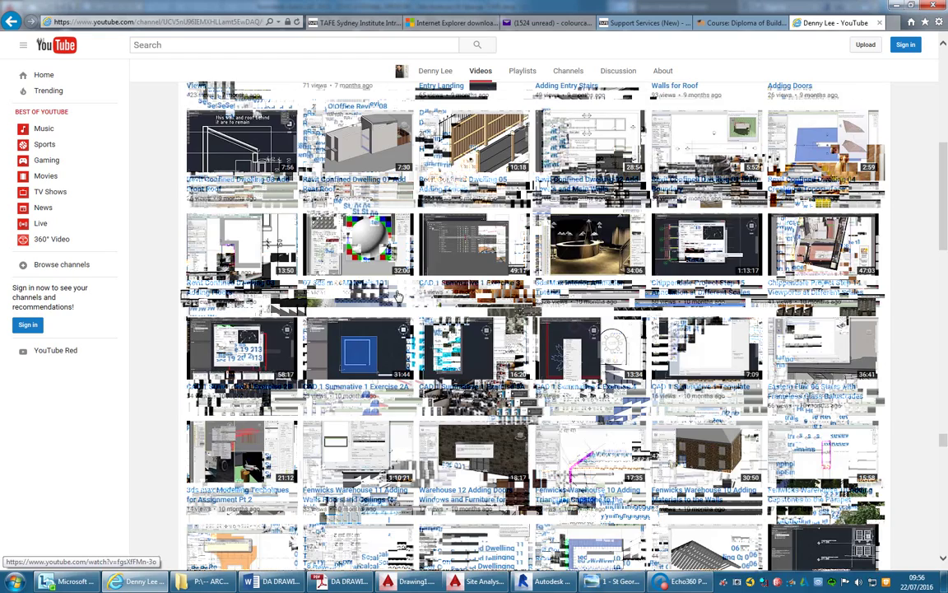
{"action": "scroll", "coordinate": [398, 296], "scroll_direction": "down", "scroll_amount": 5}
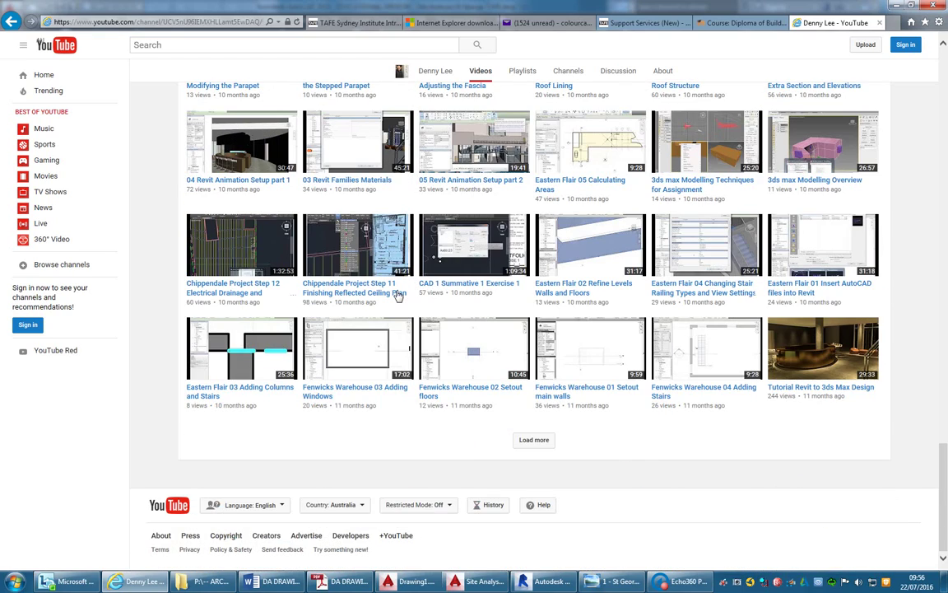
{"action": "left_click", "coordinate": [535, 440]}
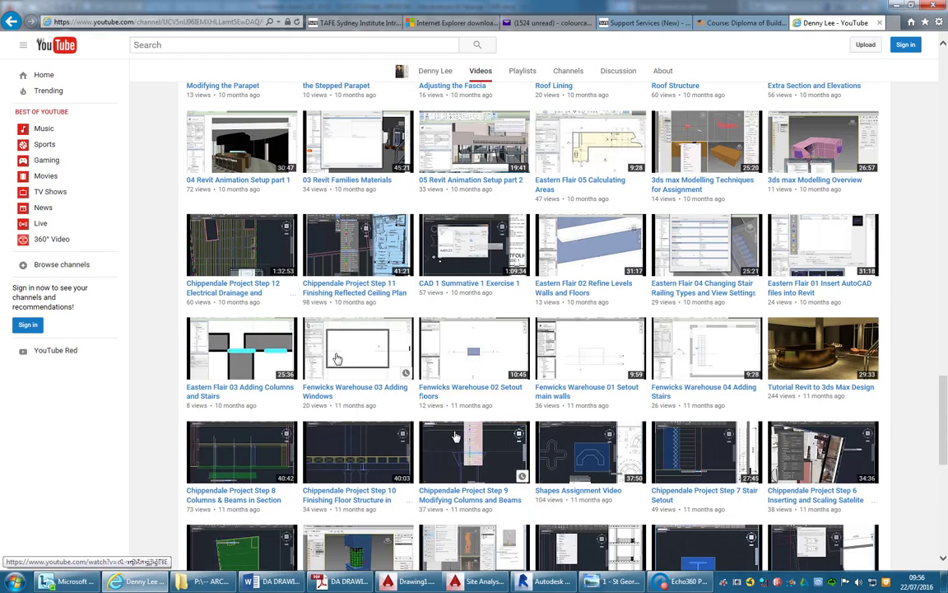
{"action": "scroll", "coordinate": [452, 436], "scroll_direction": "down", "scroll_amount": 5}
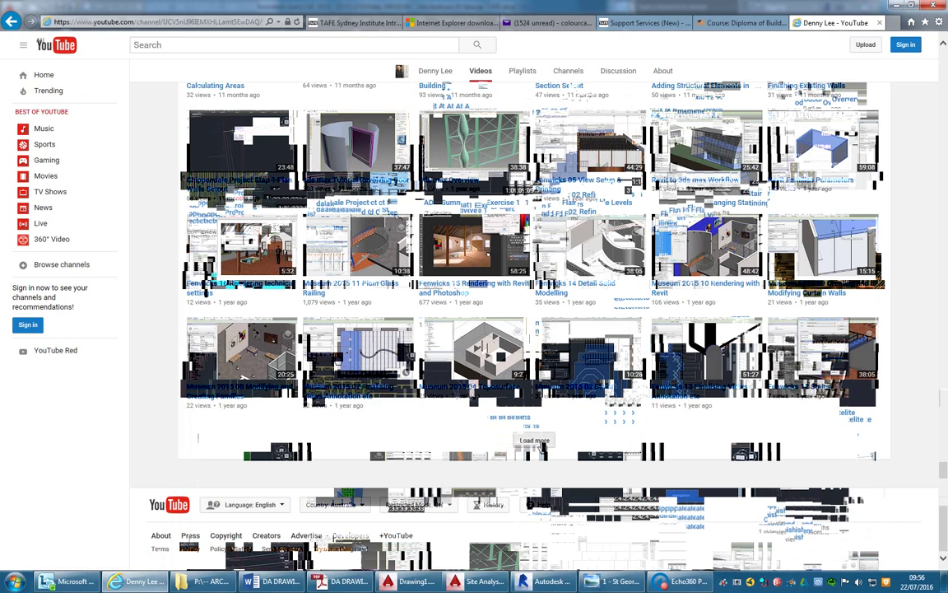
{"action": "scroll", "coordinate": [358, 299], "scroll_direction": "down", "scroll_amount": 3}
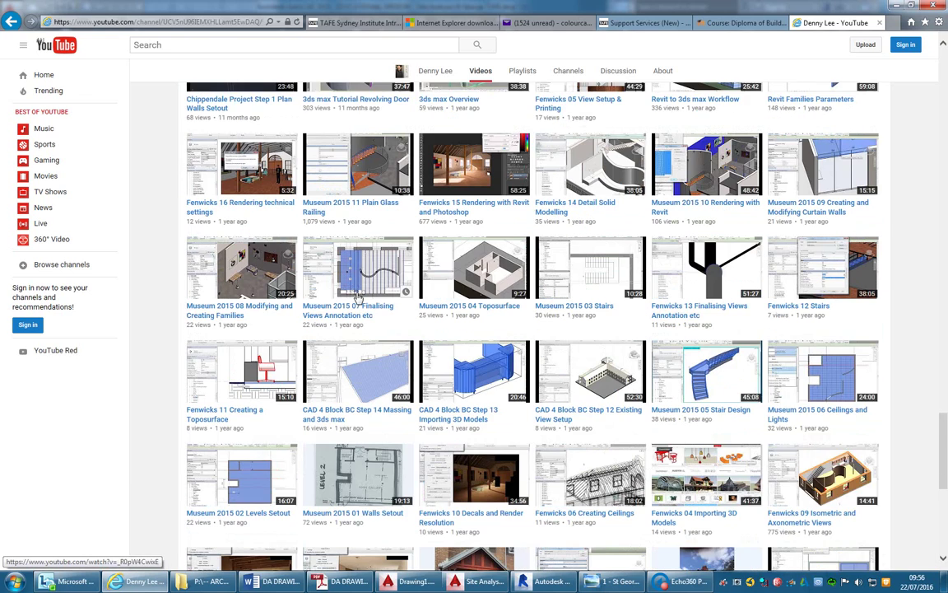
{"action": "scroll", "coordinate": [439, 275], "scroll_direction": "down", "scroll_amount": 5}
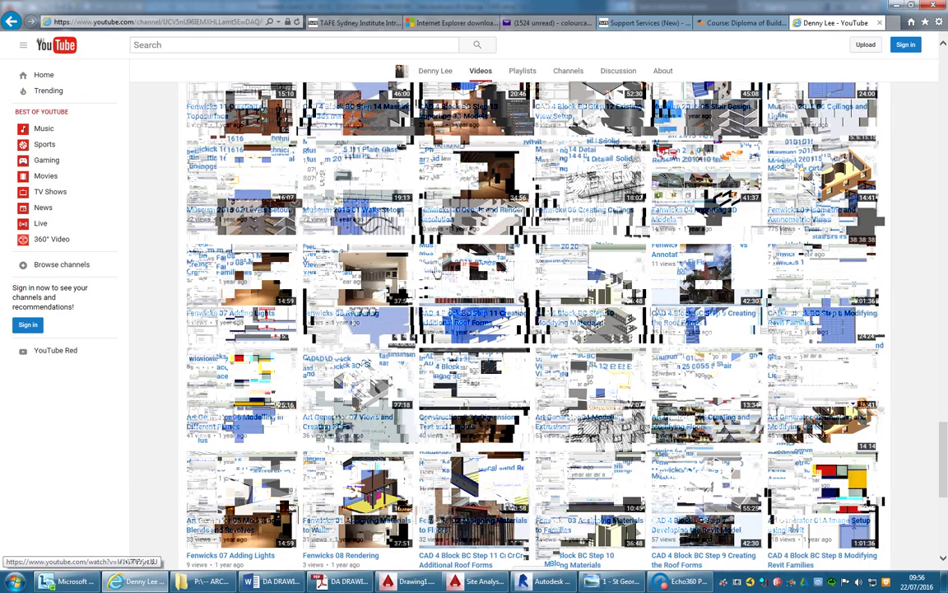
{"action": "scroll", "coordinate": [442, 251], "scroll_direction": "down", "scroll_amount": 1}
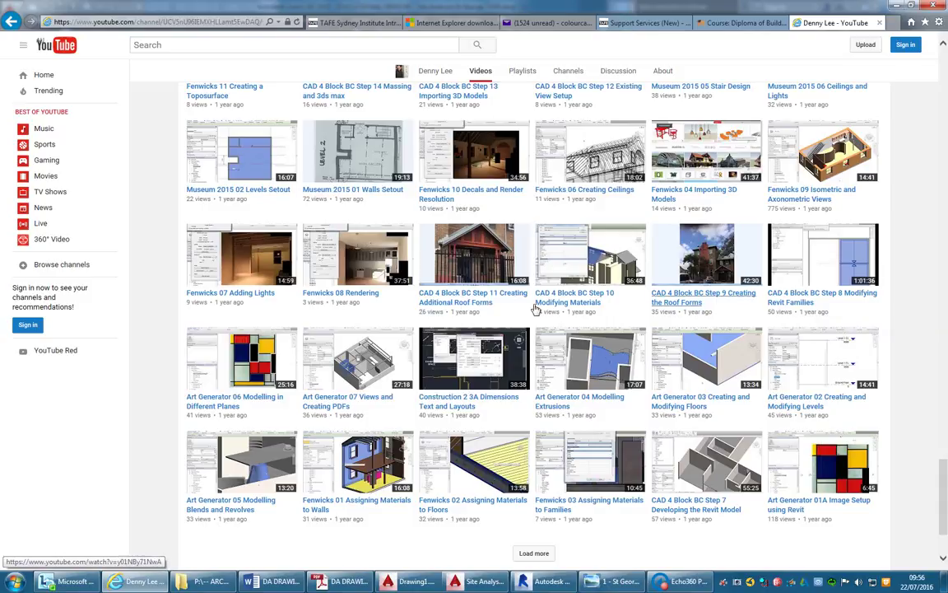
{"action": "scroll", "coordinate": [535, 309], "scroll_direction": "down", "scroll_amount": 3}
{"action": "left_click", "coordinate": [528, 441]}
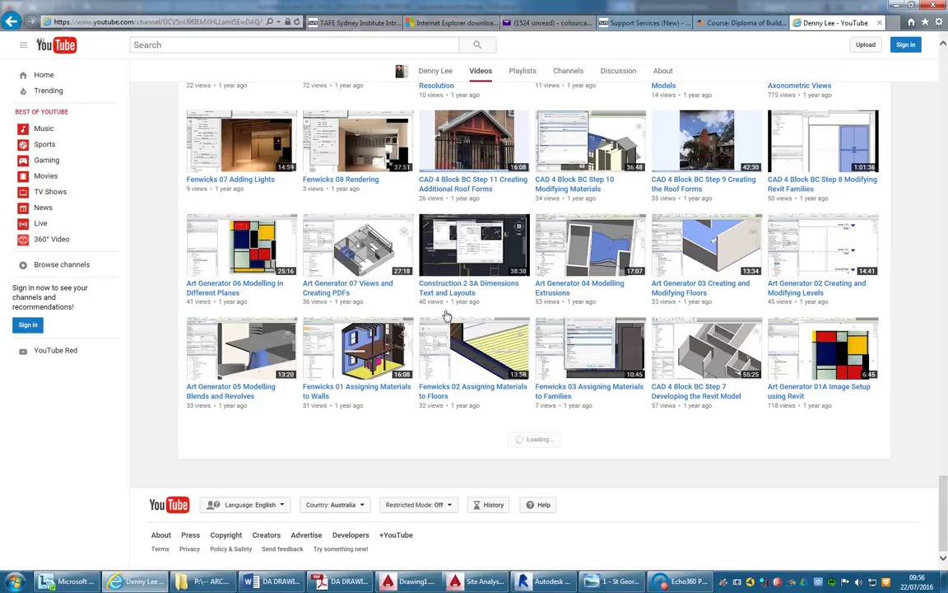
{"action": "scroll", "coordinate": [441, 302], "scroll_direction": "down", "scroll_amount": 3}
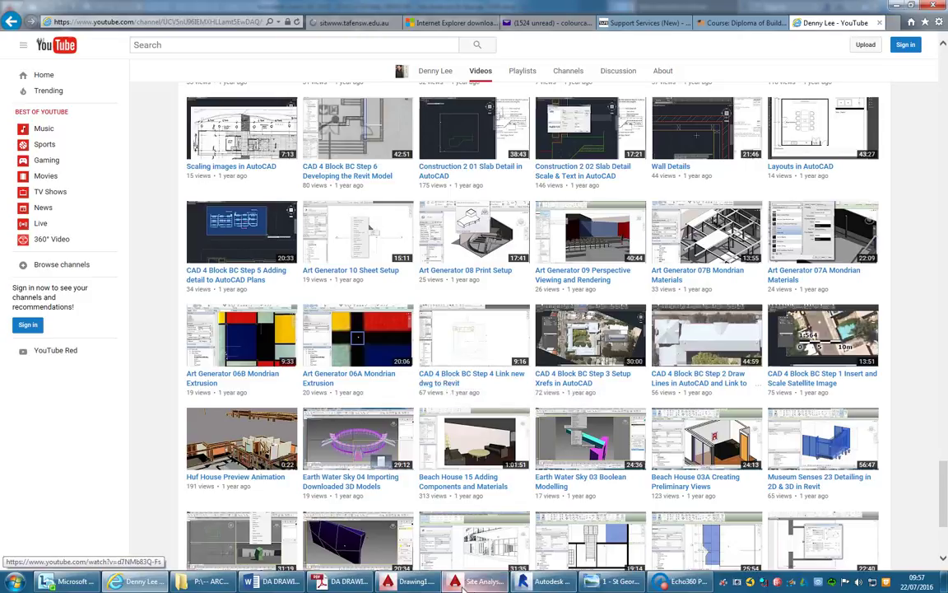
- Return to Drawing1 and zoom and pan to centre the scanned survey plan
{"action": "left_click", "coordinate": [411, 582]}
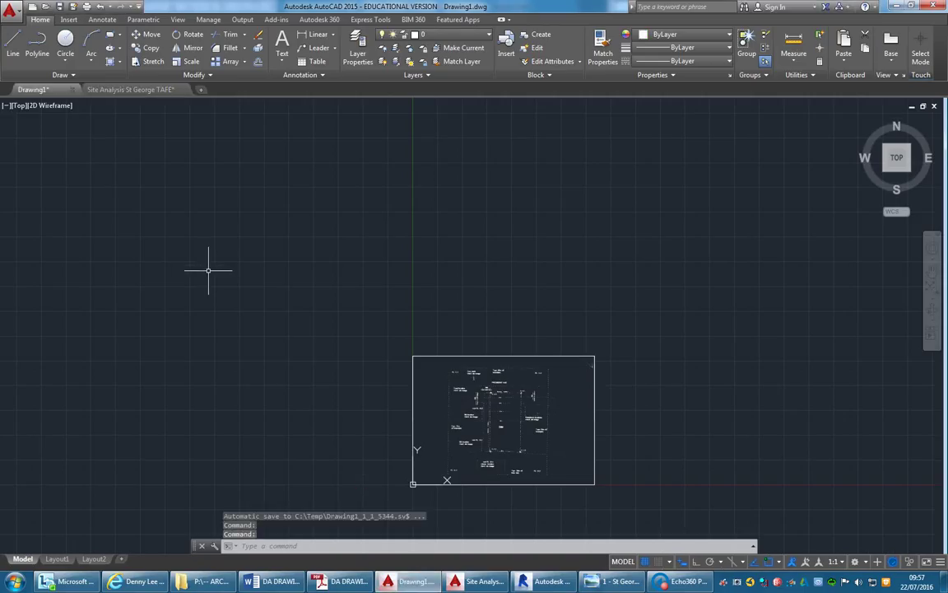
{"action": "middle_click_drag", "start_coordinate": [208, 269], "coordinate": [194, 267]}
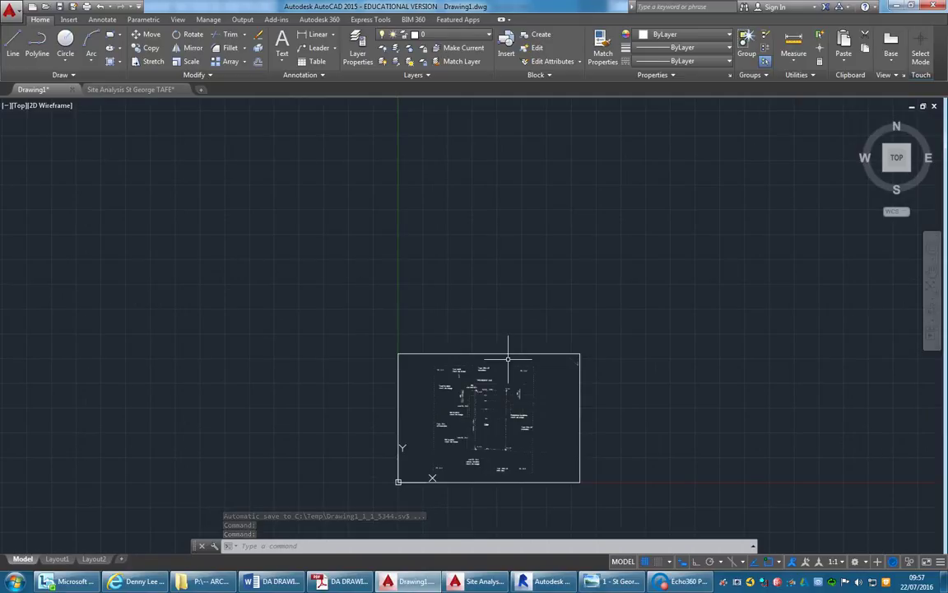
{"action": "middle_click_drag", "start_coordinate": [505, 347], "coordinate": [437, 274]}
{"action": "middle_click_drag", "start_coordinate": [346, 273], "coordinate": [327, 266]}
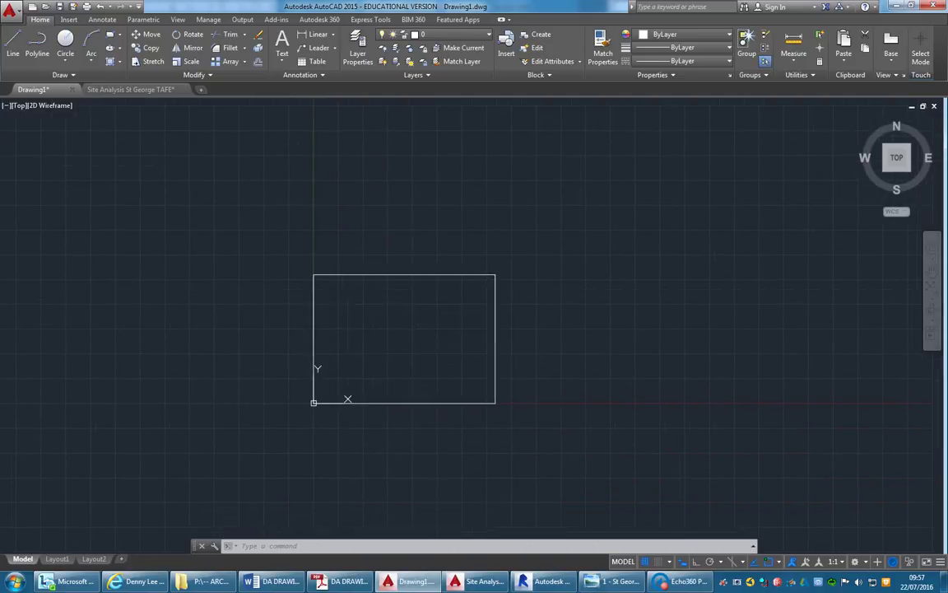
{"action": "right_click", "coordinate": [820, 584]}
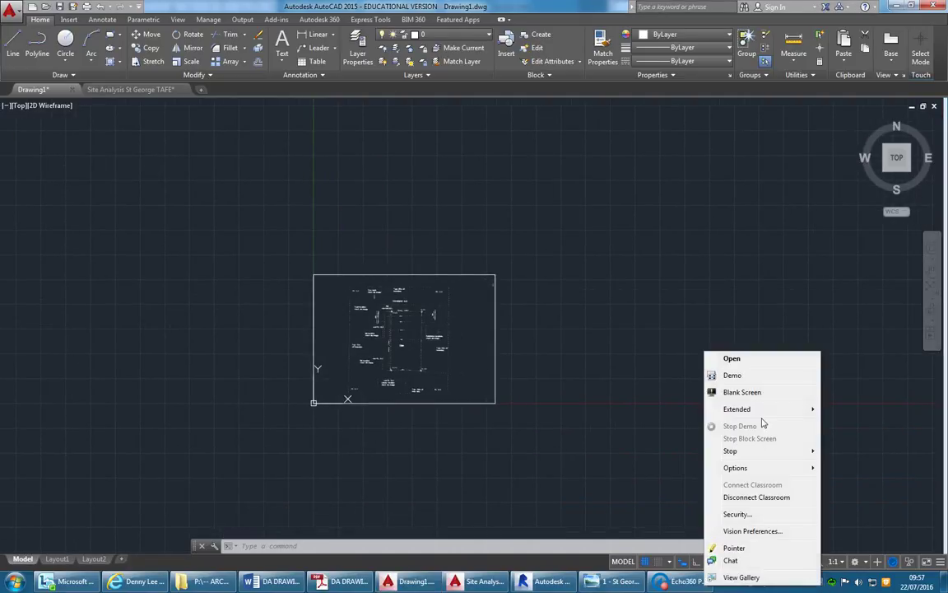
{"action": "left_click", "coordinate": [752, 377]}
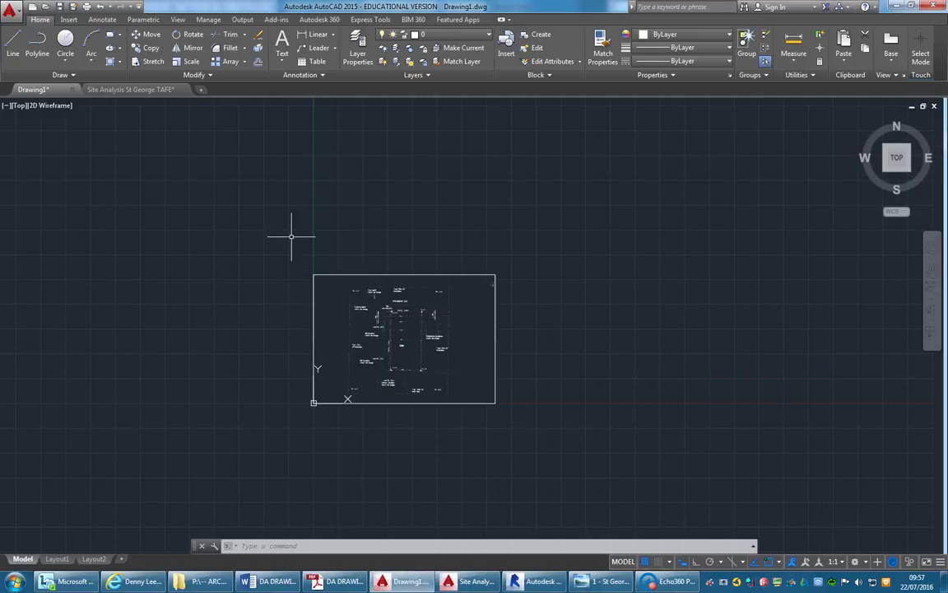
{"action": "scroll", "coordinate": [360, 326], "scroll_direction": "up", "scroll_amount": 4}
{"action": "middle_click_drag", "start_coordinate": [360, 326], "coordinate": [325, 302]}
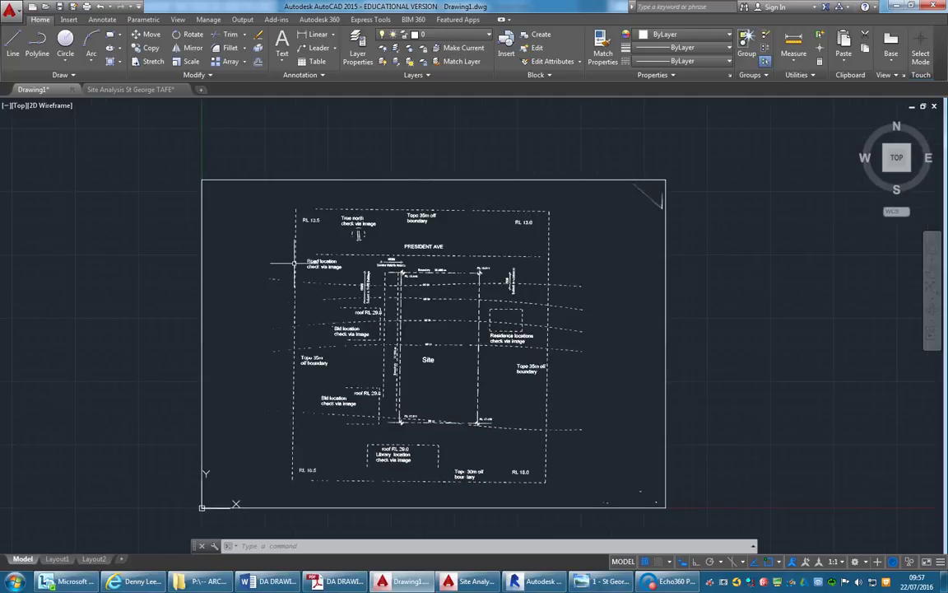
- Select the survey plan image and copy it using Clipboard > Copy
{"action": "left_click", "coordinate": [264, 178]}
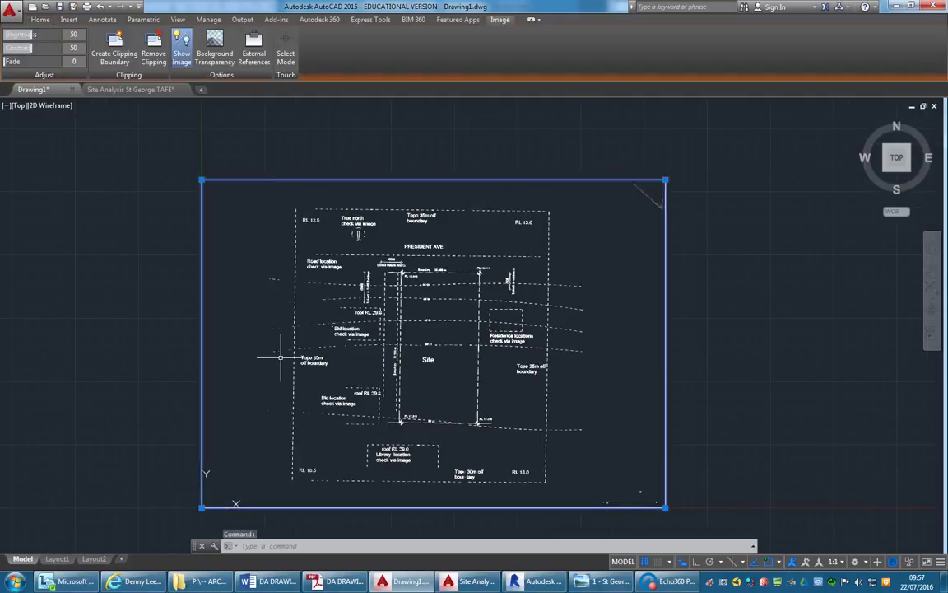
{"action": "right_click", "coordinate": [272, 181]}
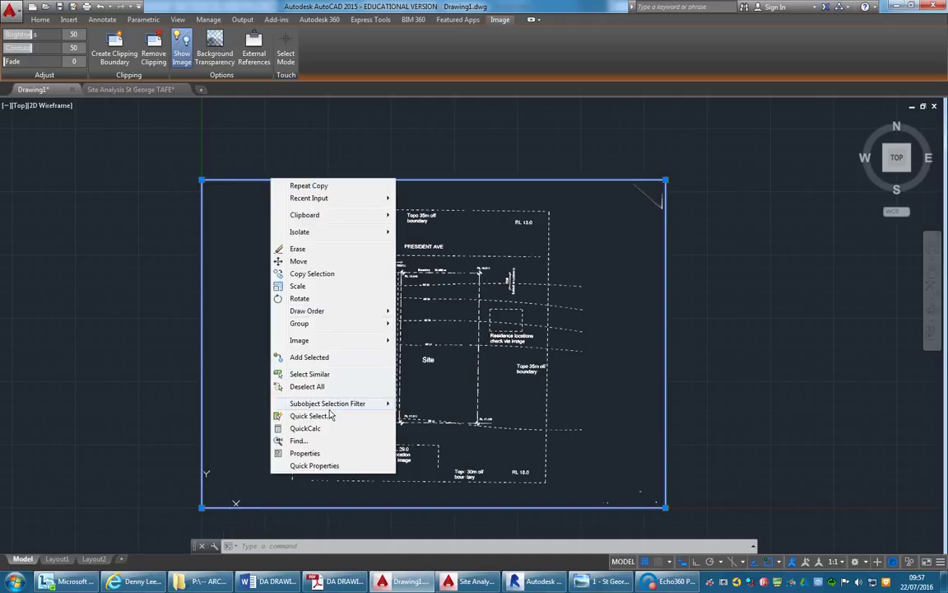
{"action": "mouse_move", "coordinate": [333, 219]}
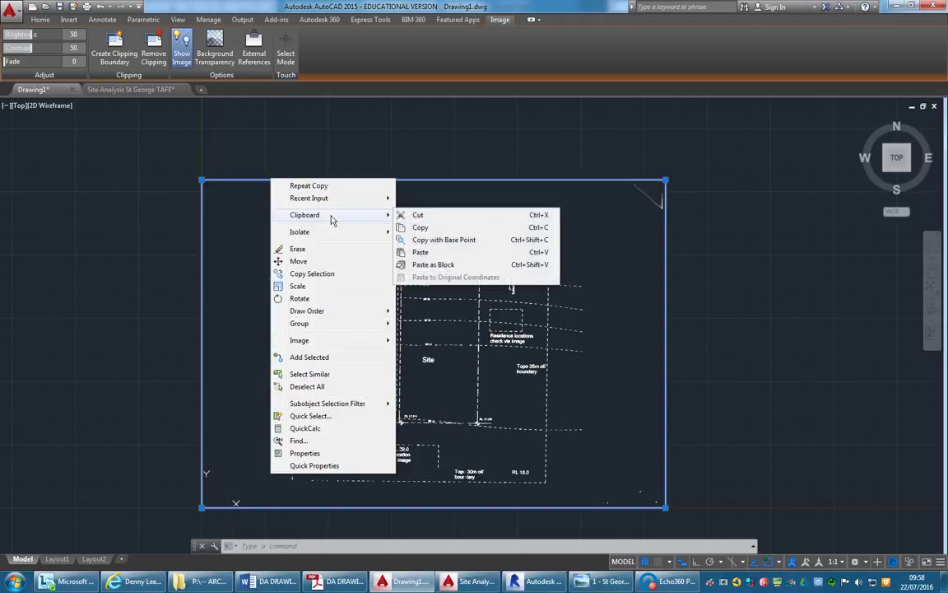
{"action": "left_click", "coordinate": [425, 232]}
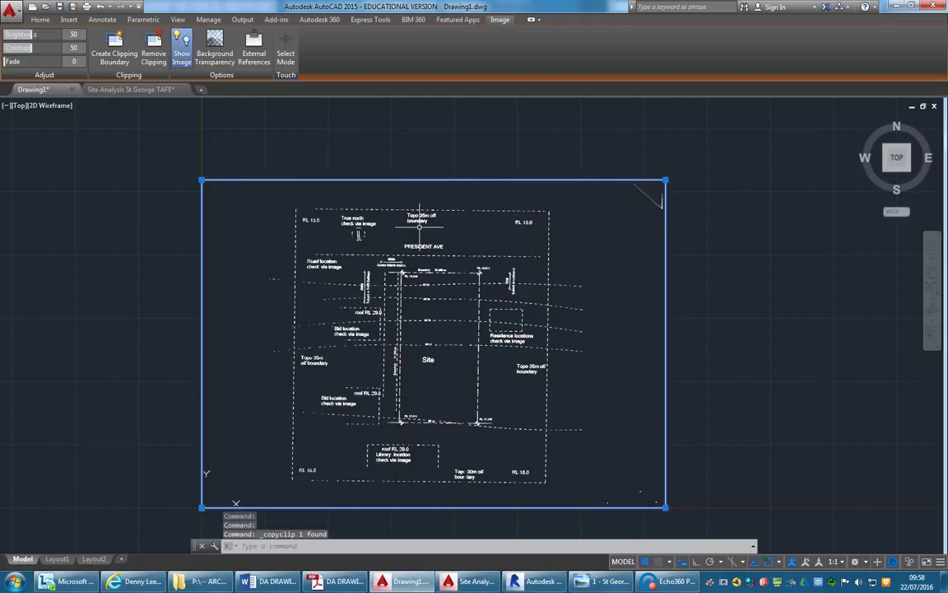
{"action": "left_click", "coordinate": [40, 19]}
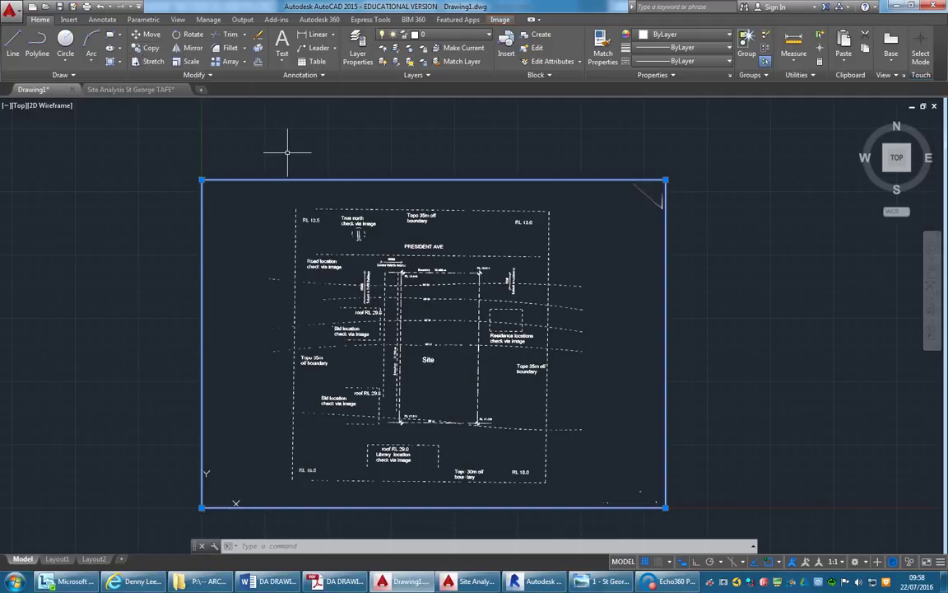
{"action": "right_click", "coordinate": [290, 157]}
{"action": "mouse_move", "coordinate": [321, 190]}
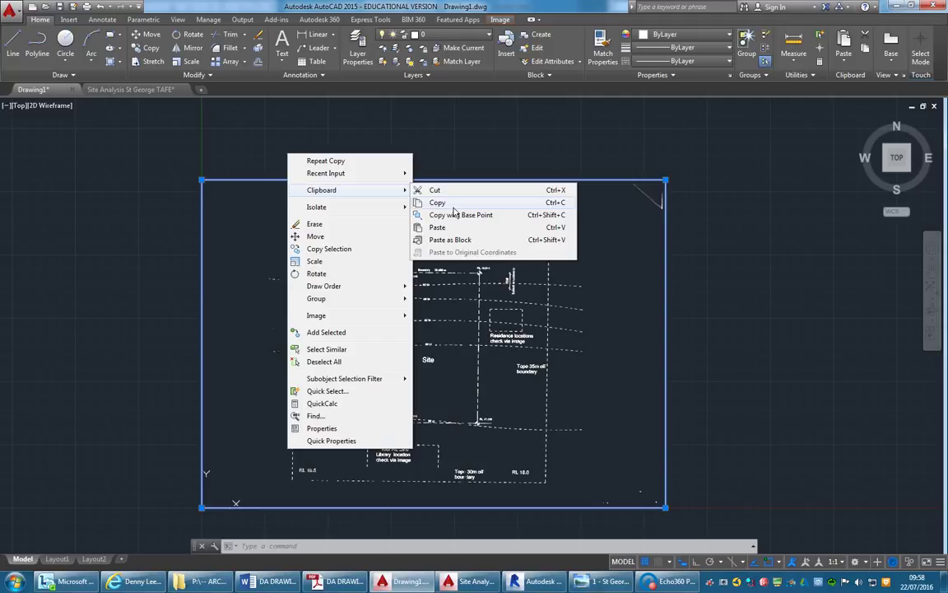
{"action": "left_click", "coordinate": [437, 203]}
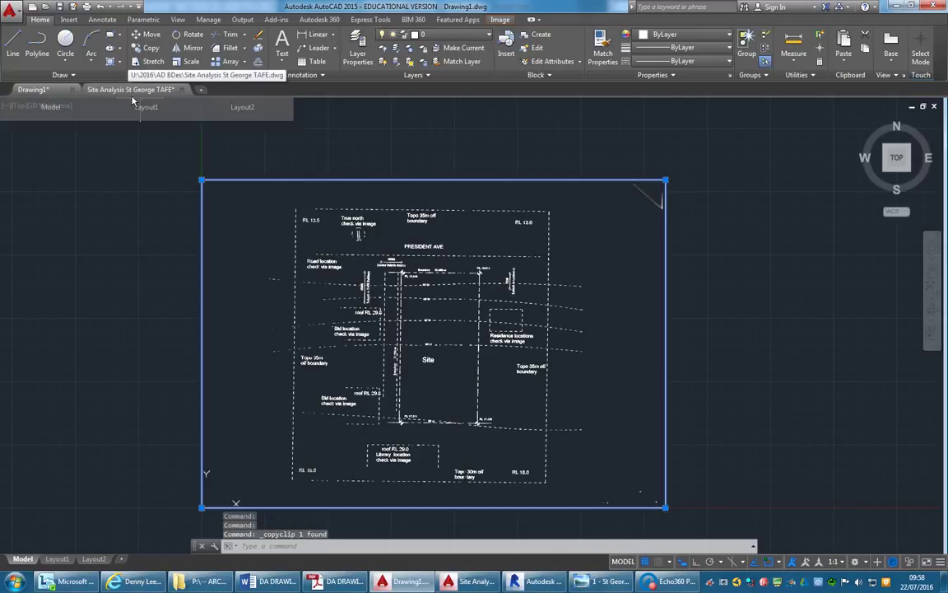
{"action": "mouse_move", "coordinate": [118, 85]}
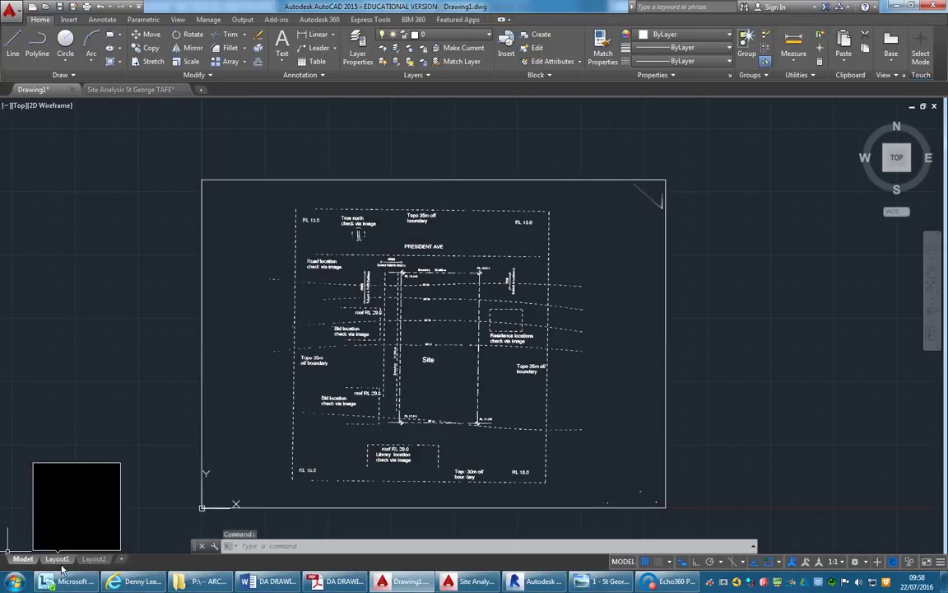
- Switch to the Site Analysis St George TAFE drawing's model space
{"action": "left_click", "coordinate": [57, 559]}
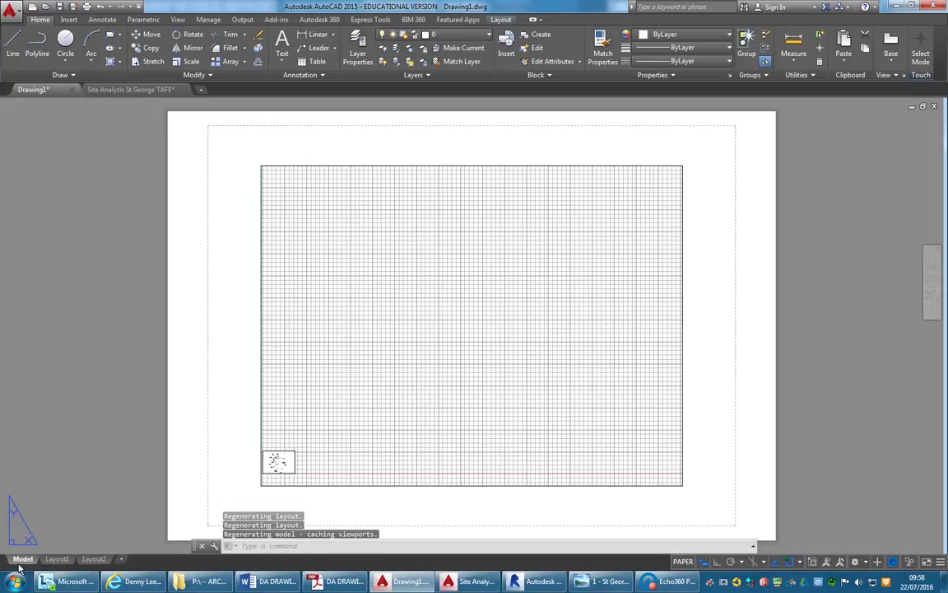
{"action": "left_click", "coordinate": [23, 559]}
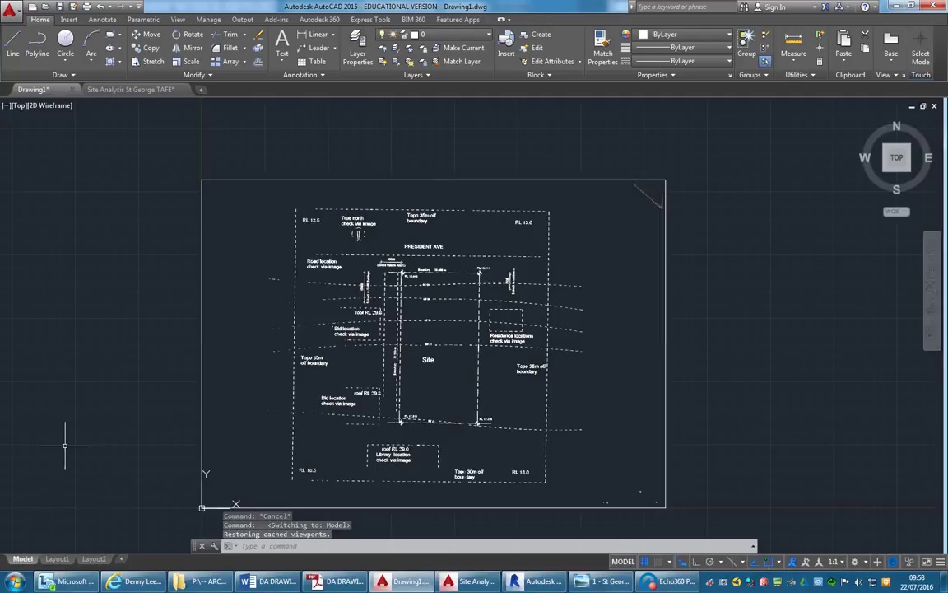
{"action": "left_click", "coordinate": [136, 90]}
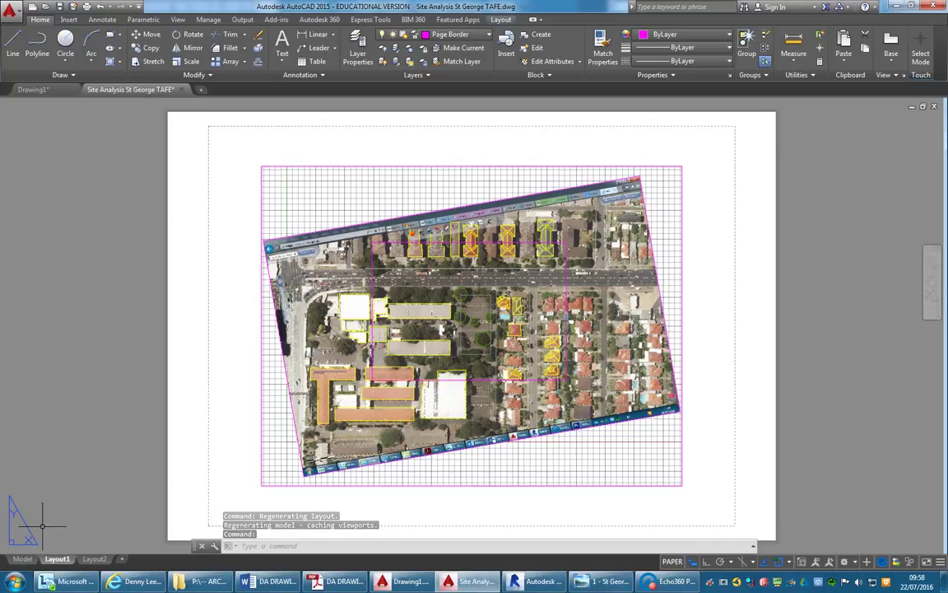
{"action": "left_click", "coordinate": [23, 559]}
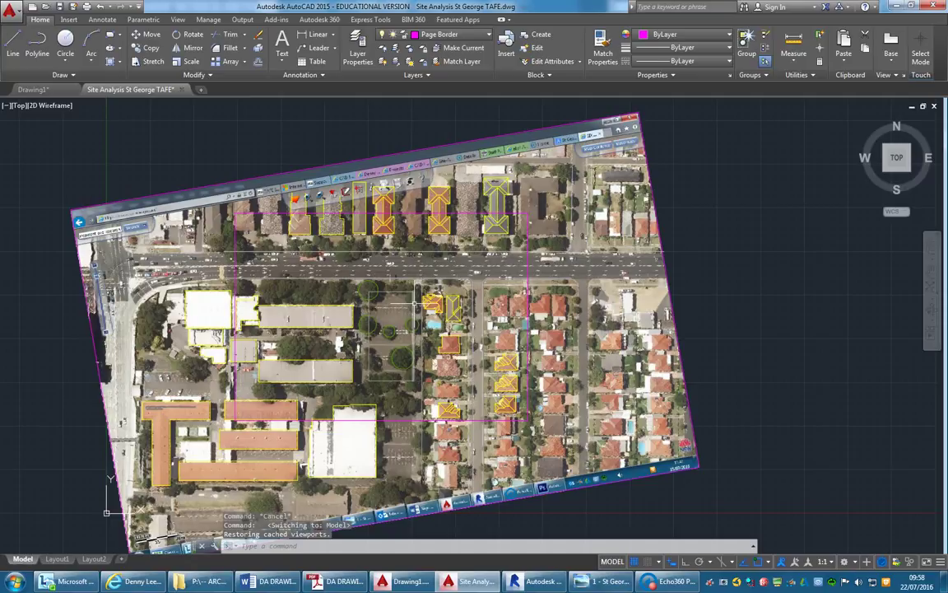
- Paste the survey plan into empty space right of the aerial photo
{"action": "middle_click_drag", "start_coordinate": [700, 205], "coordinate": [423, 213]}
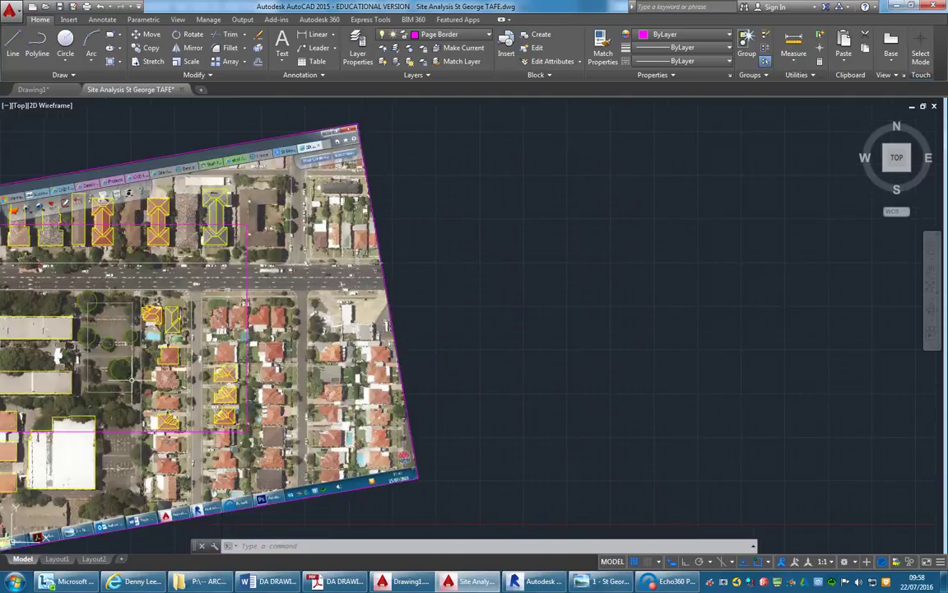
{"action": "mouse_move", "coordinate": [519, 266]}
{"action": "middle_mouse_down"}
{"action": "mouse_move", "coordinate": [497, 257]}
{"action": "mouse_move", "coordinate": [483, 262]}
{"action": "middle_mouse_up"}
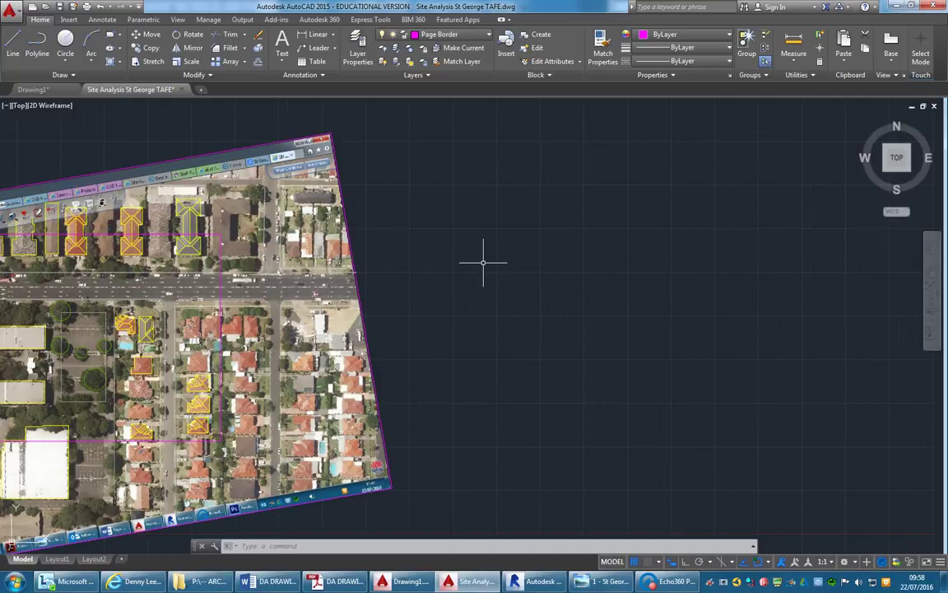
{"action": "right_click", "coordinate": [496, 181]}
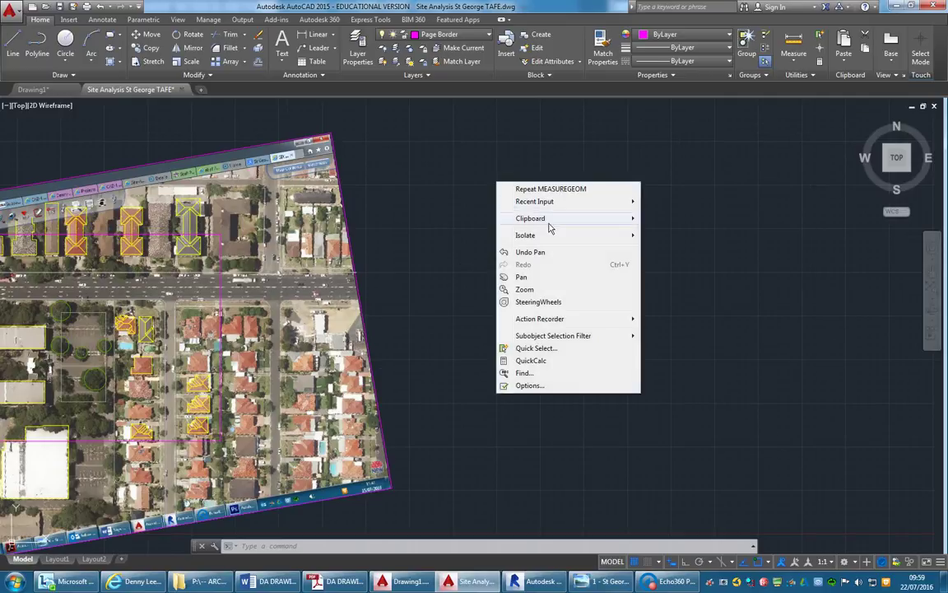
{"action": "mouse_move", "coordinate": [565, 225]}
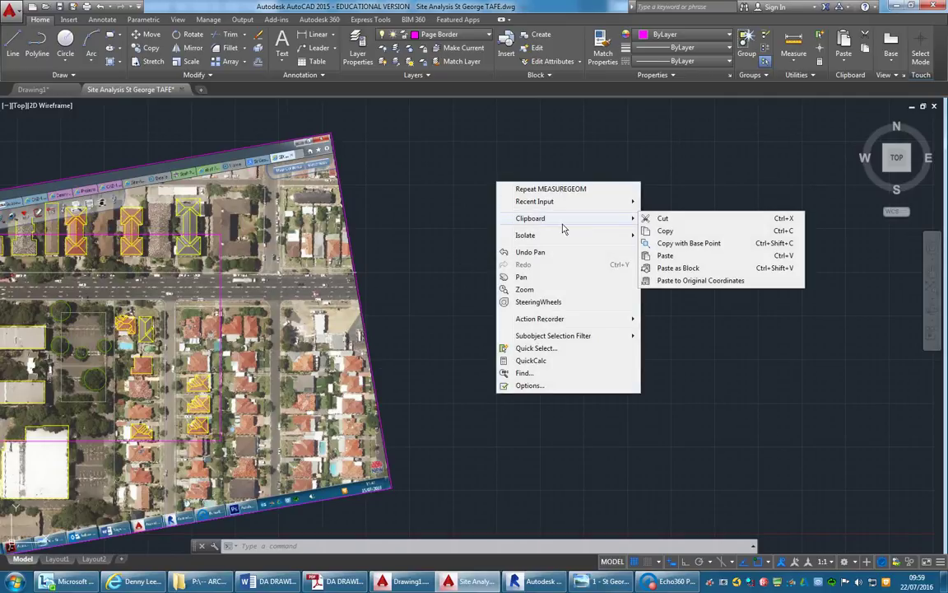
{"action": "left_click", "coordinate": [677, 260]}
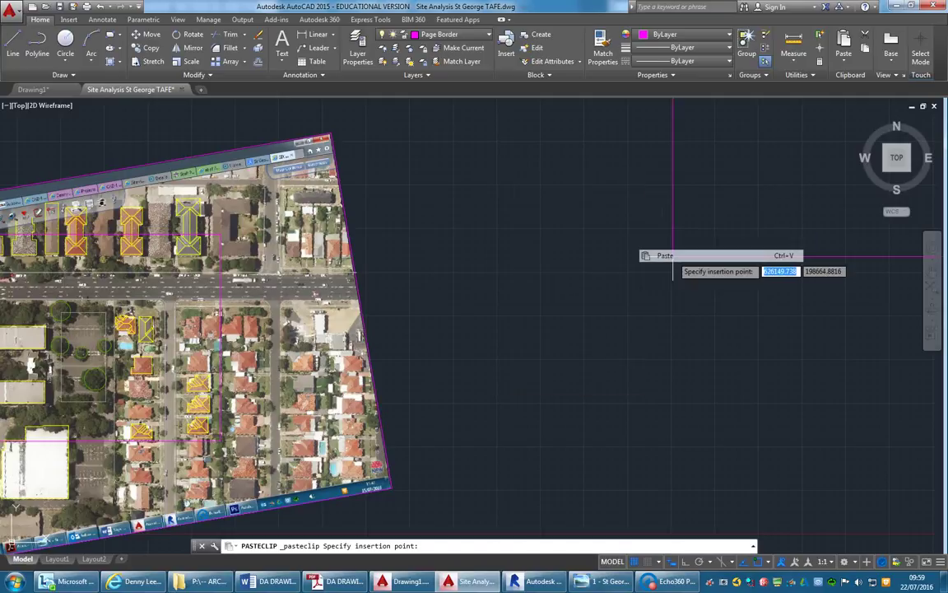
{"action": "left_click", "coordinate": [437, 429]}
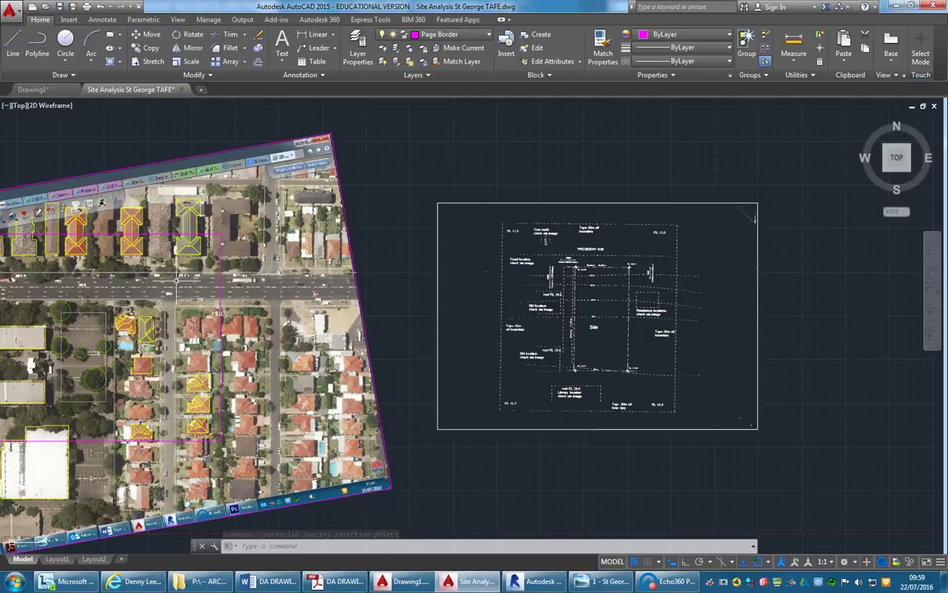
{"action": "middle_click_drag", "start_coordinate": [132, 243], "coordinate": [211, 243]}
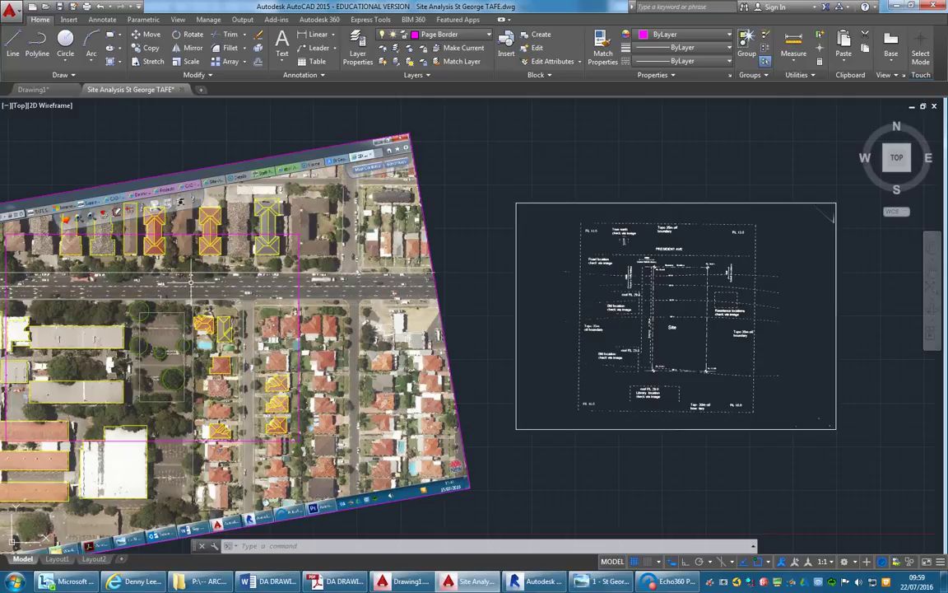
- Make 0 Road current and draw a line from the photo's road past the survey plan
{"action": "left_click", "coordinate": [466, 34]}
{"action": "left_click", "coordinate": [444, 107]}
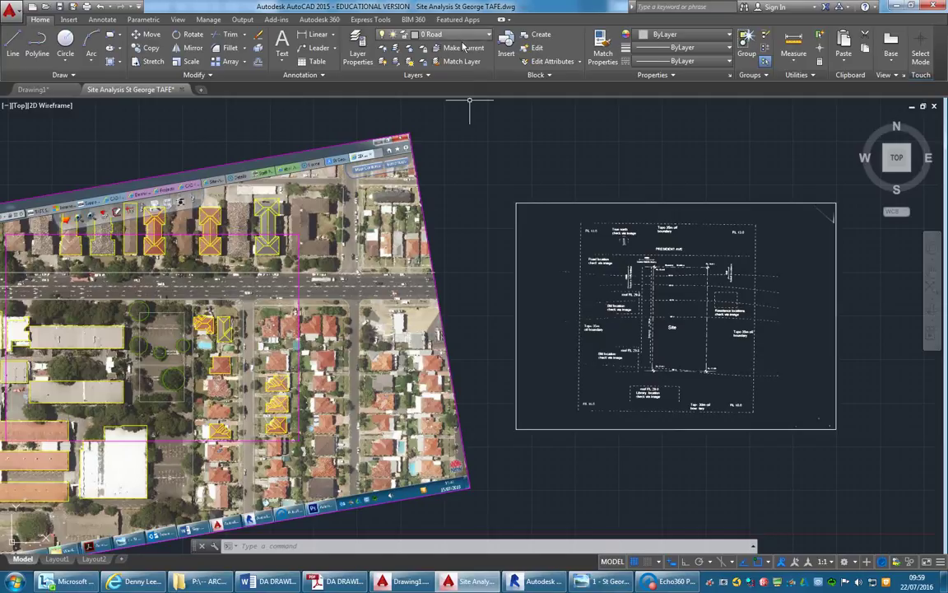
{"action": "left_click", "coordinate": [18, 51]}
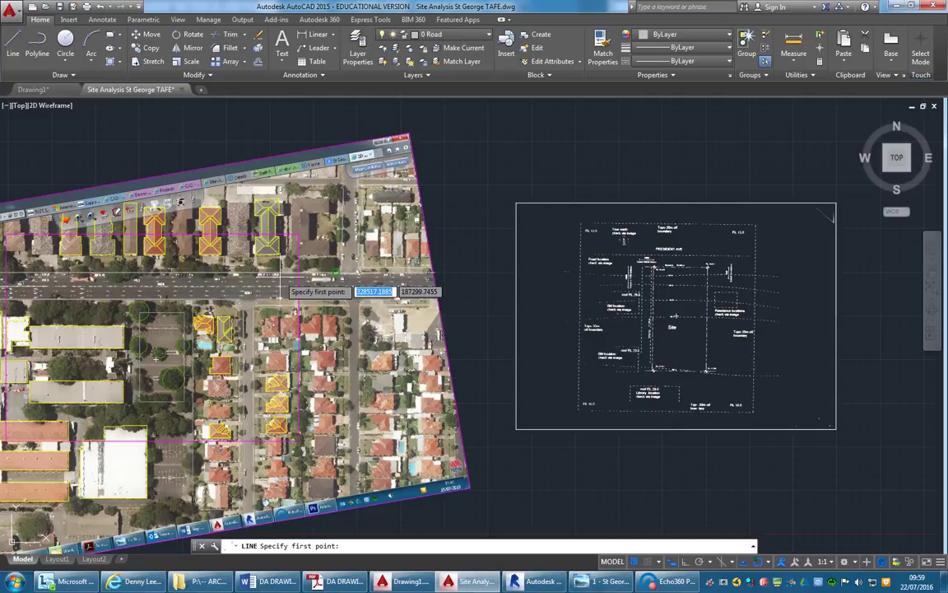
{"action": "left_click", "coordinate": [335, 271]}
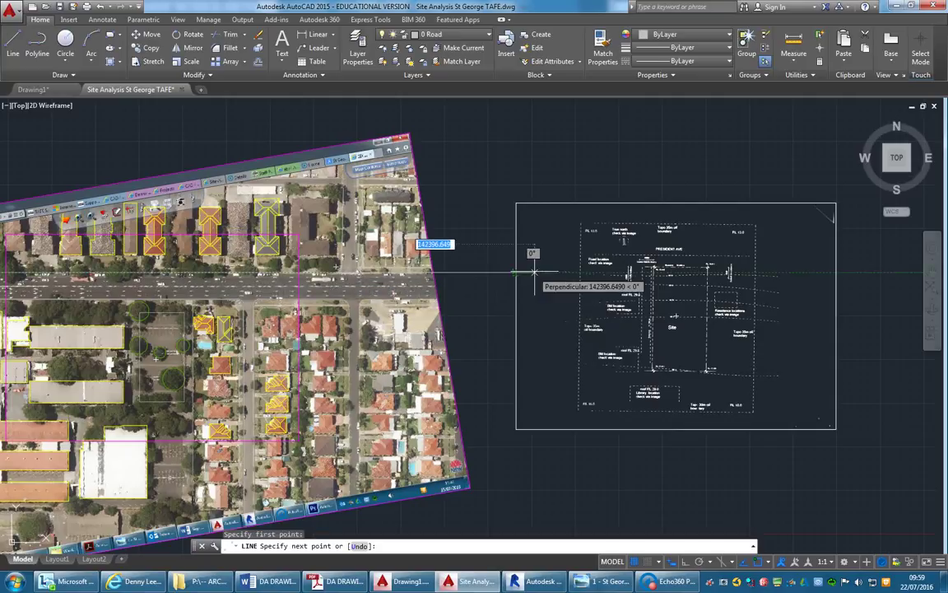
{"action": "left_click", "coordinate": [870, 272]}
{"action": "right_click", "coordinate": [552, 154]}
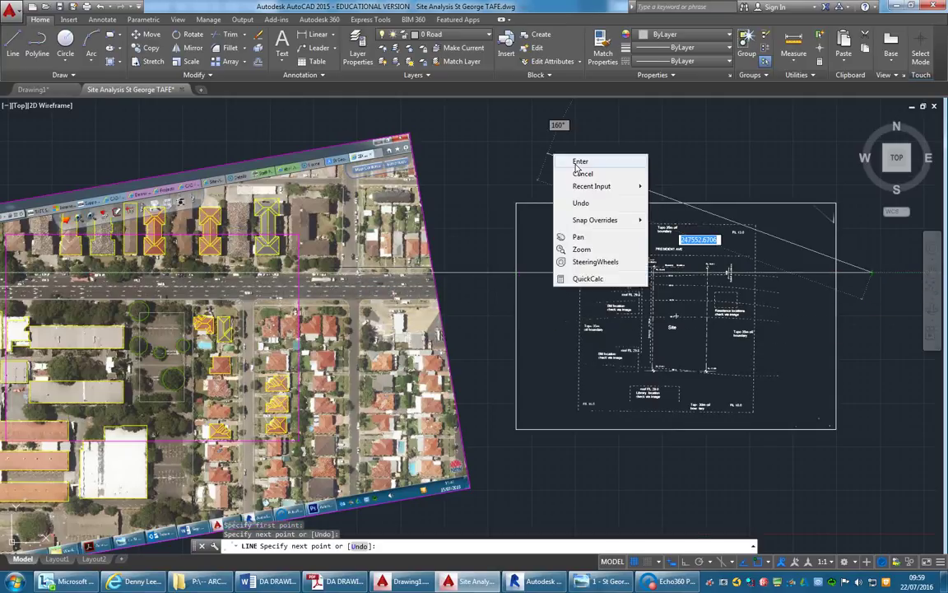
{"action": "left_click", "coordinate": [580, 162]}
- Draw a second Ortho-horizontal line from the road edge past the survey plan, then select the survey image
{"action": "right_click", "coordinate": [430, 163]}
{"action": "left_click", "coordinate": [446, 169]}
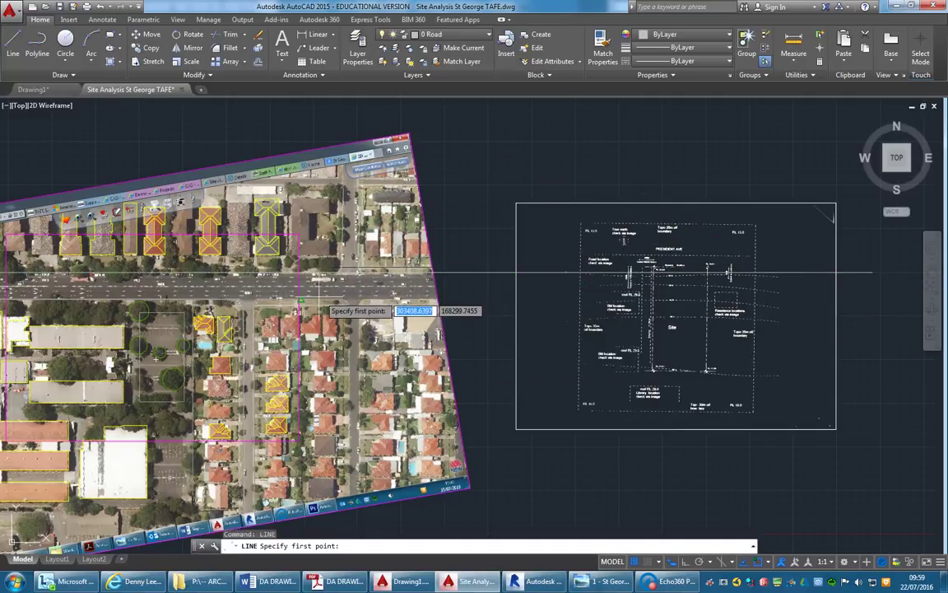
{"action": "left_click", "coordinate": [434, 298]}
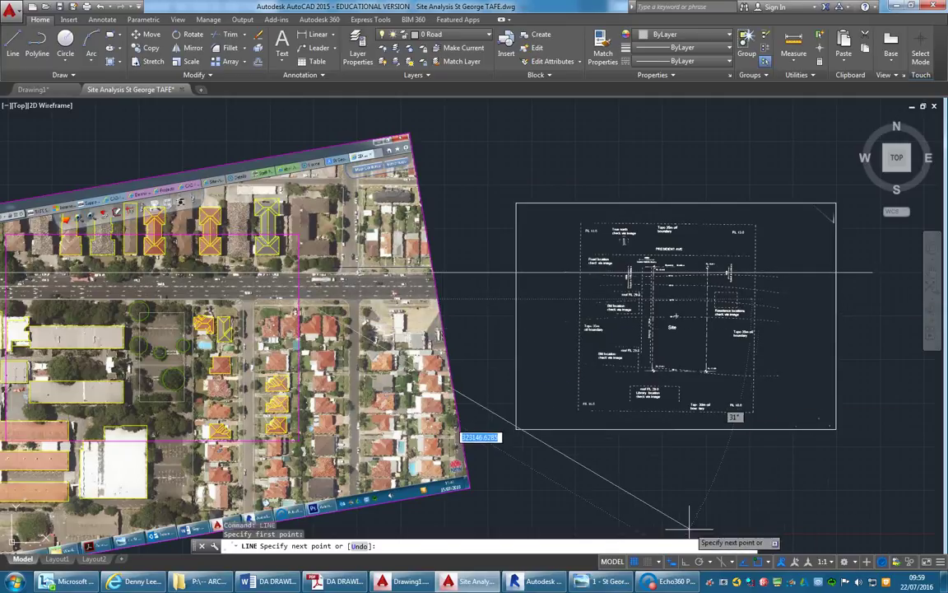
{"action": "key", "text": "F8"}
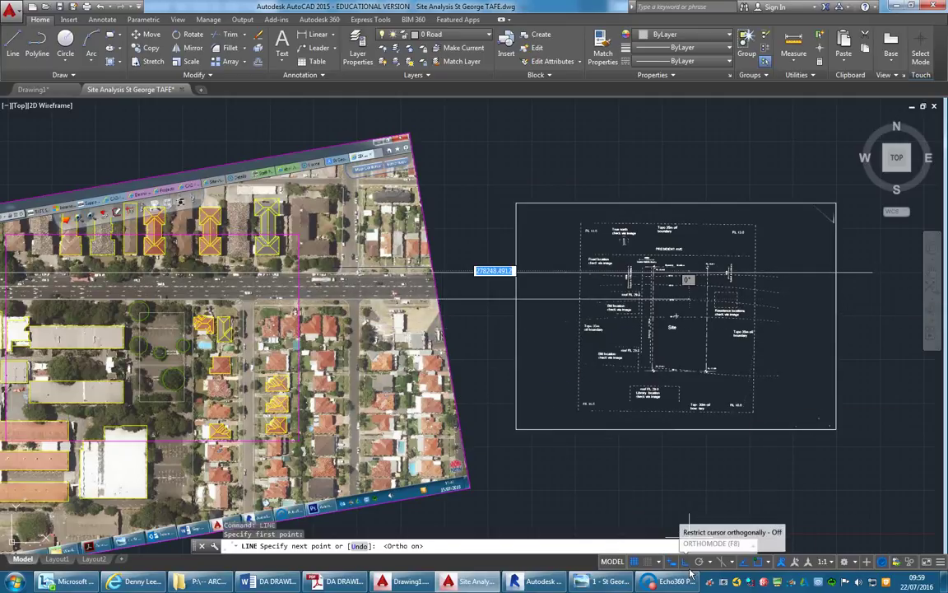
{"action": "left_click", "coordinate": [870, 298]}
{"action": "right_click", "coordinate": [499, 117]}
{"action": "left_click", "coordinate": [523, 125]}
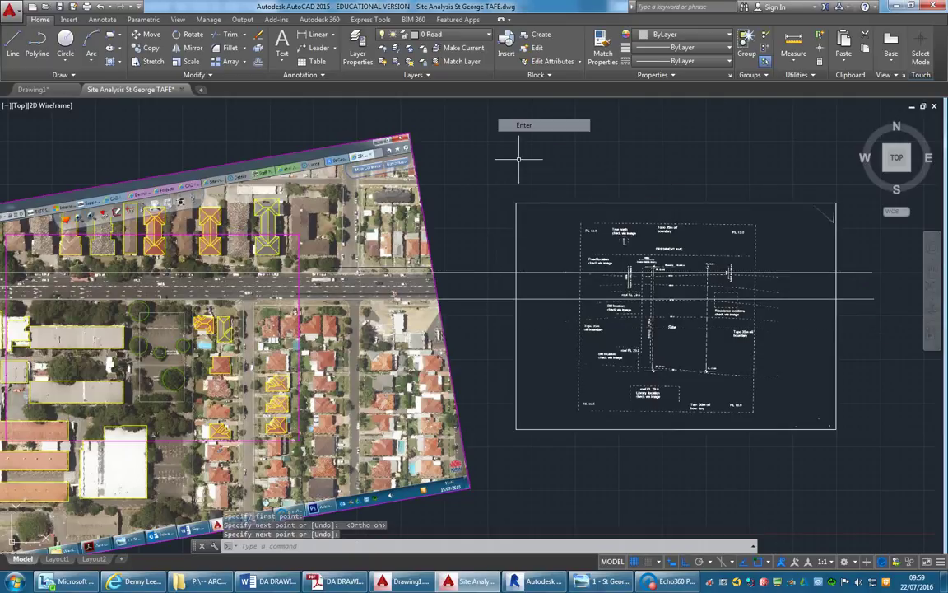
{"action": "middle_click_drag", "start_coordinate": [519, 159], "coordinate": [442, 141]}
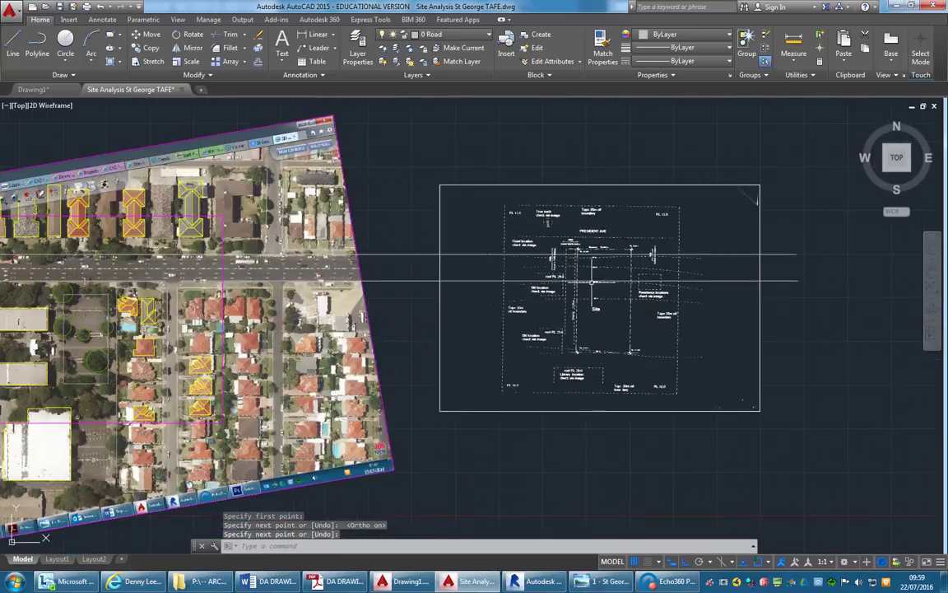
{"action": "left_click", "coordinate": [563, 184]}
{"action": "left_click", "coordinate": [40, 20]}
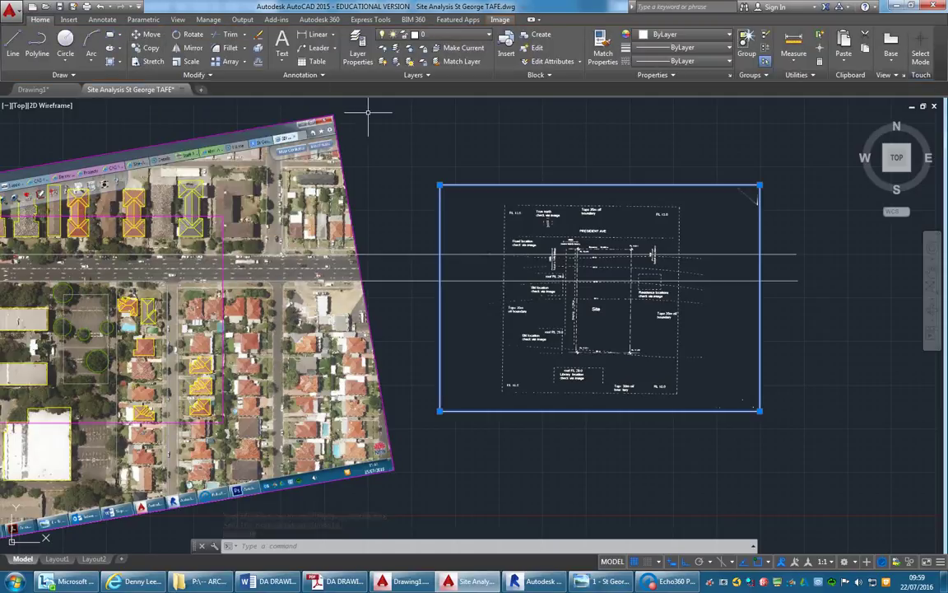
- Reselect the survey plan image and bring back the Home tab tools
{"action": "key", "text": "Escape"}
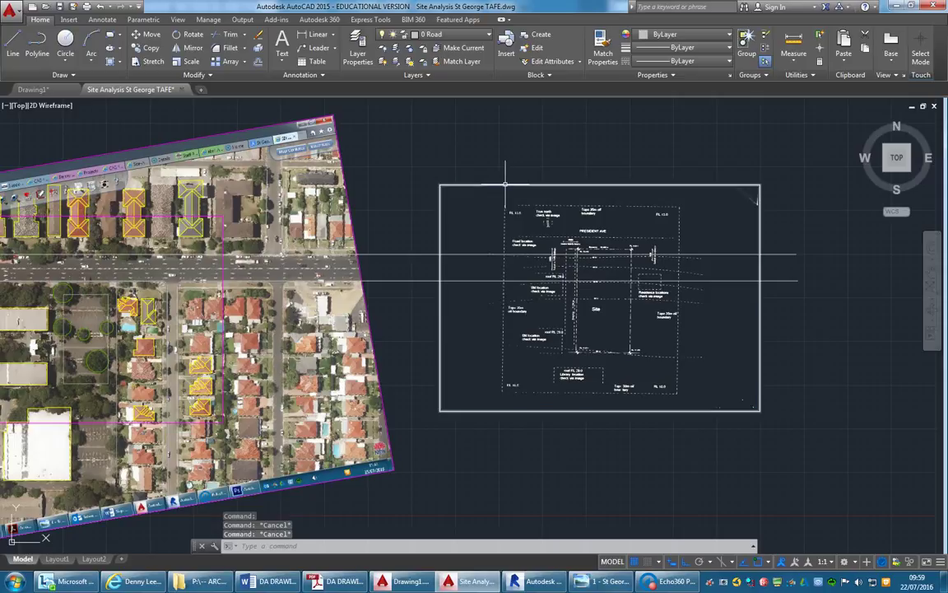
{"action": "left_click", "coordinate": [508, 185]}
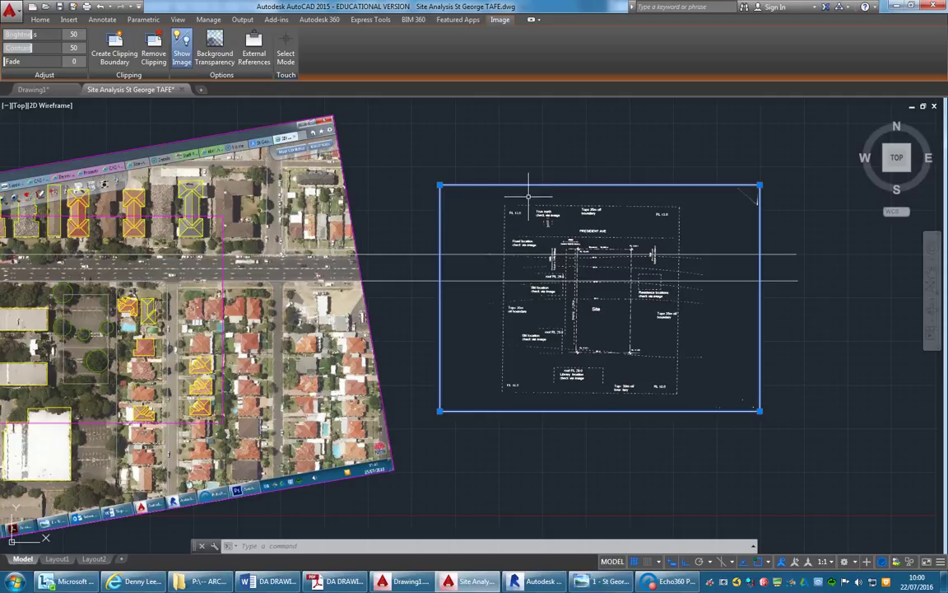
{"action": "left_click", "coordinate": [43, 20]}
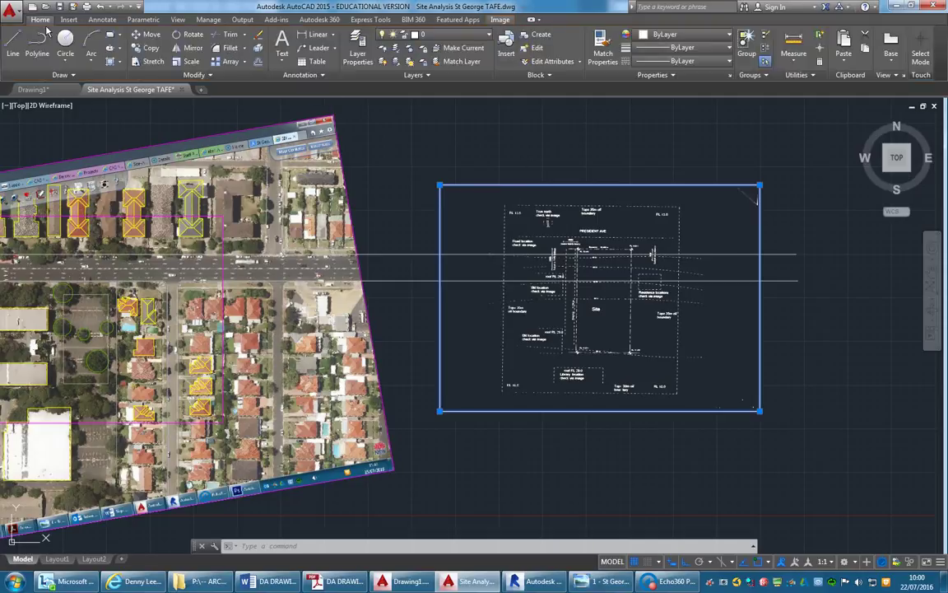
- Move the survey plan from a street-line base point down onto the horizontal guide line
{"action": "left_click", "coordinate": [152, 36]}
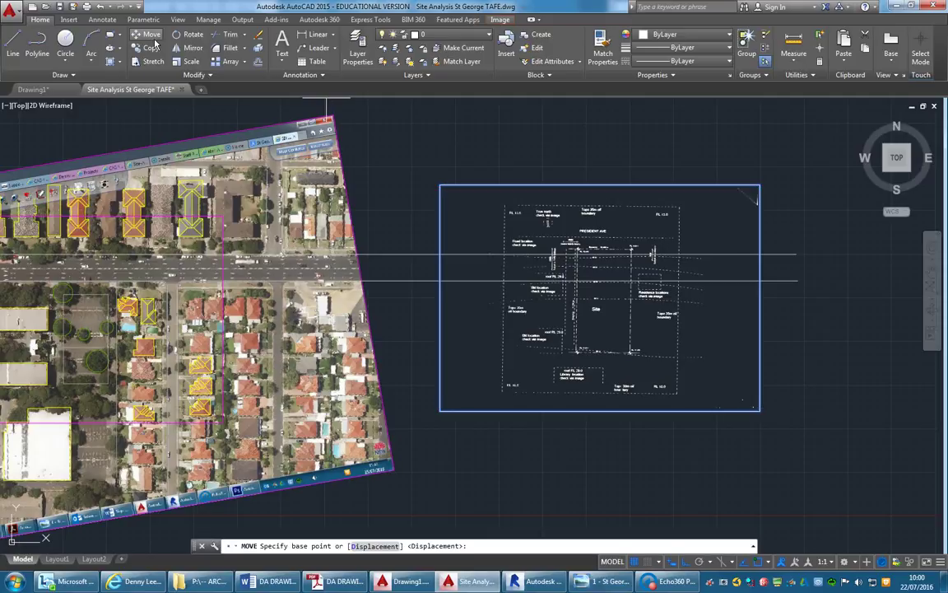
{"action": "scroll", "coordinate": [590, 258], "scroll_direction": "up", "scroll_amount": 4}
{"action": "scroll", "coordinate": [591, 258], "scroll_direction": "up", "scroll_amount": 3}
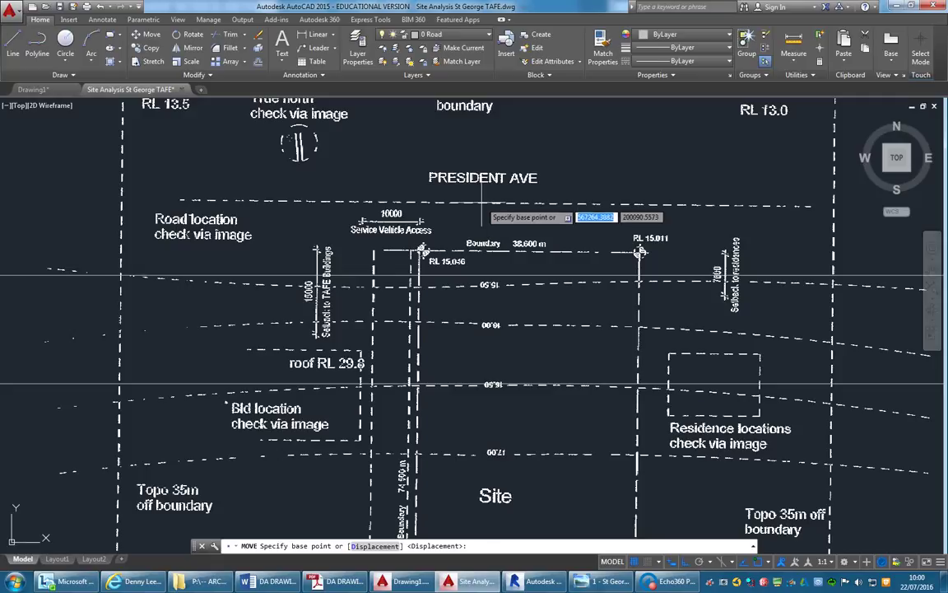
{"action": "left_click", "coordinate": [481, 204]}
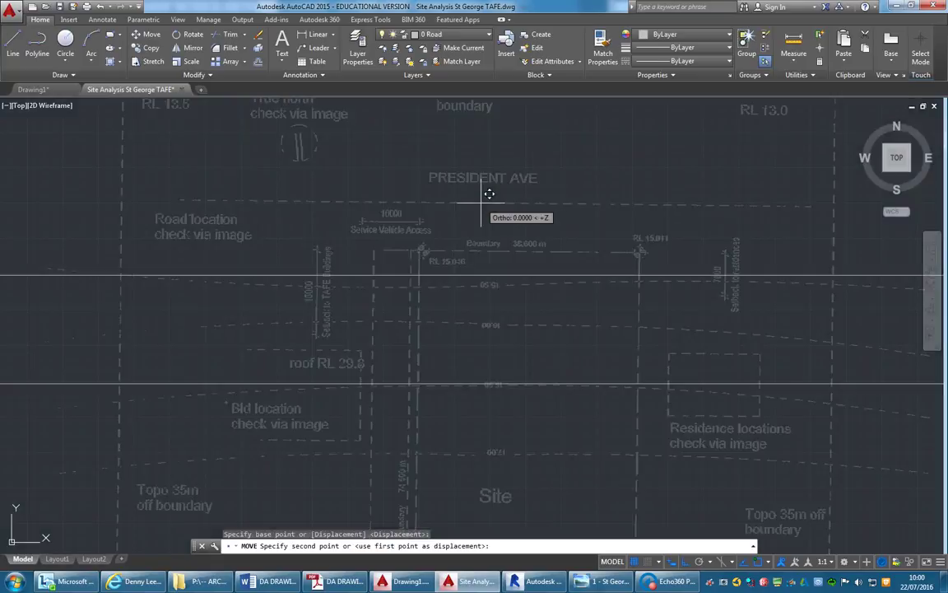
{"action": "left_click", "coordinate": [489, 375]}
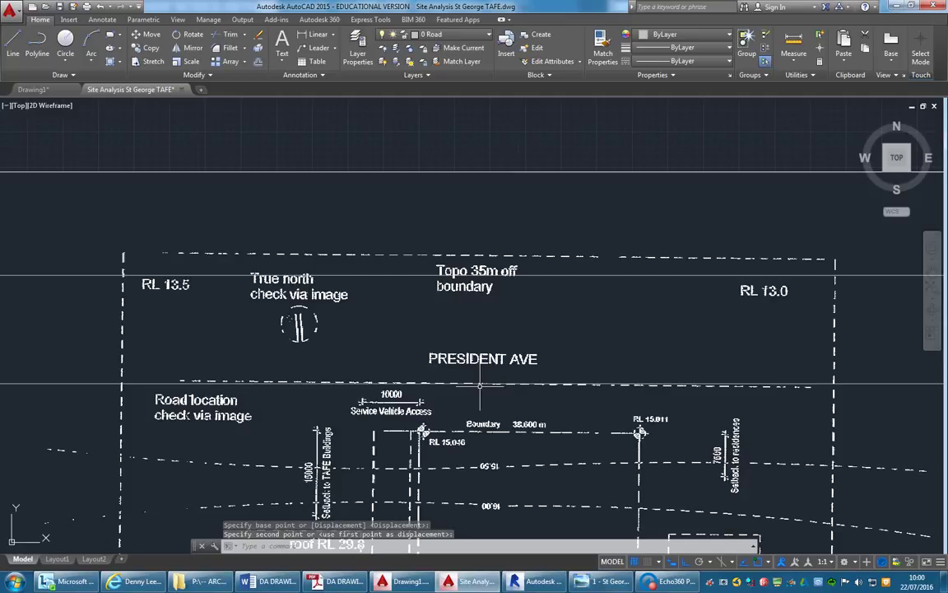
- Zoom and pan out to show the aerial photo and survey plan together
{"action": "scroll", "coordinate": [480, 385], "scroll_direction": "down", "scroll_amount": 6}
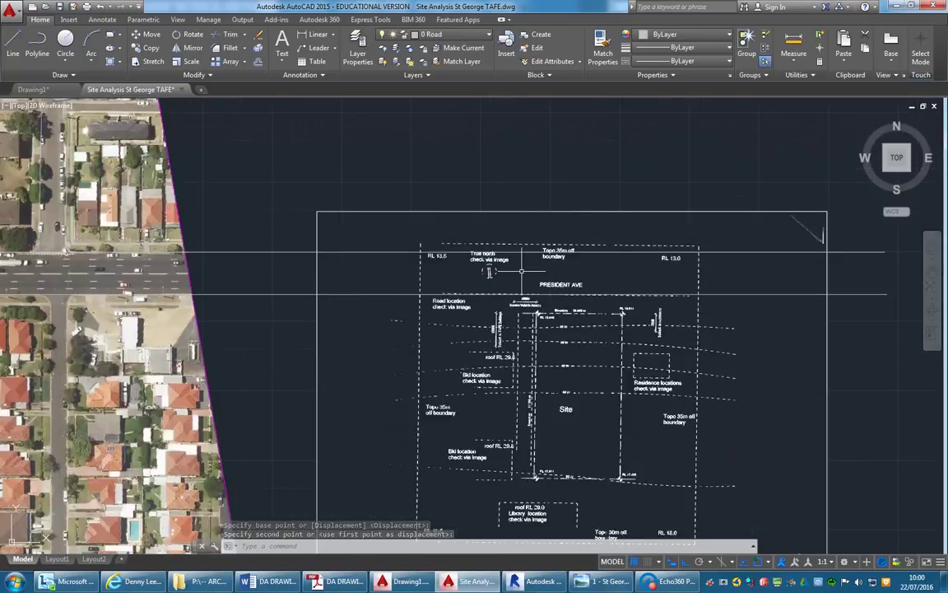
{"action": "scroll", "coordinate": [474, 332], "scroll_direction": "up", "scroll_amount": 2}
{"action": "middle_click_drag", "start_coordinate": [423, 314], "coordinate": [437, 316]}
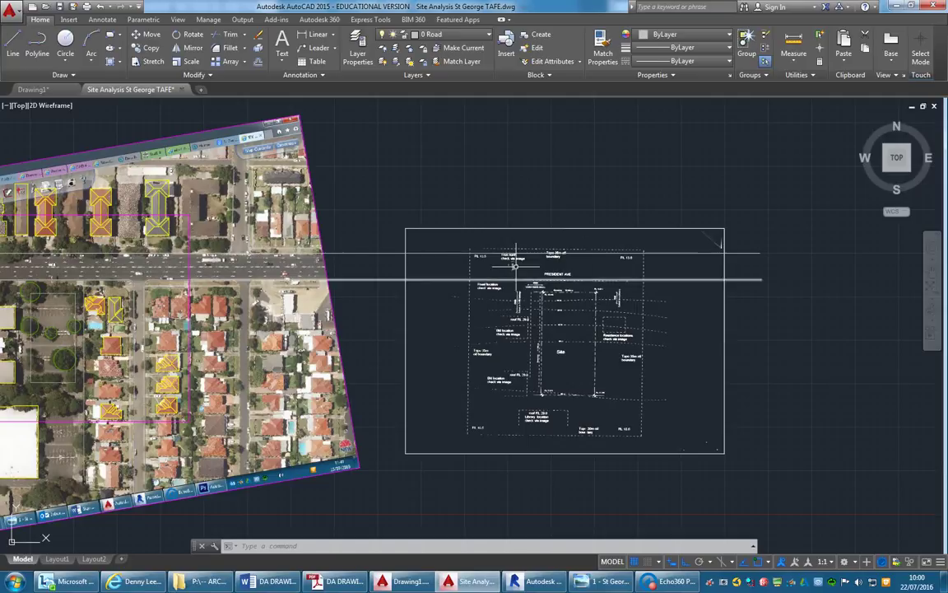
{"action": "scroll", "coordinate": [494, 258], "scroll_direction": "up", "scroll_amount": 4}
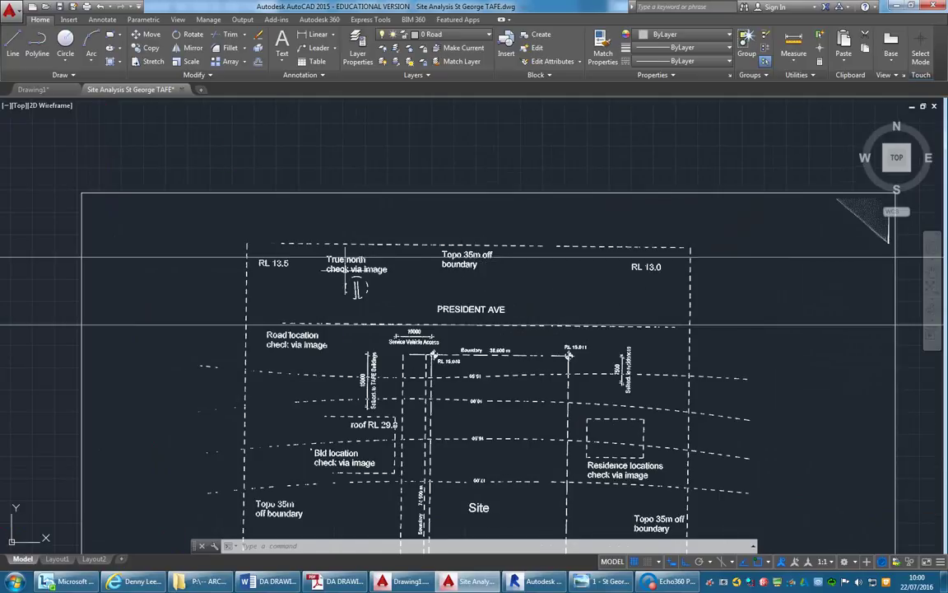
{"action": "scroll", "coordinate": [448, 294], "scroll_direction": "up", "scroll_amount": 2}
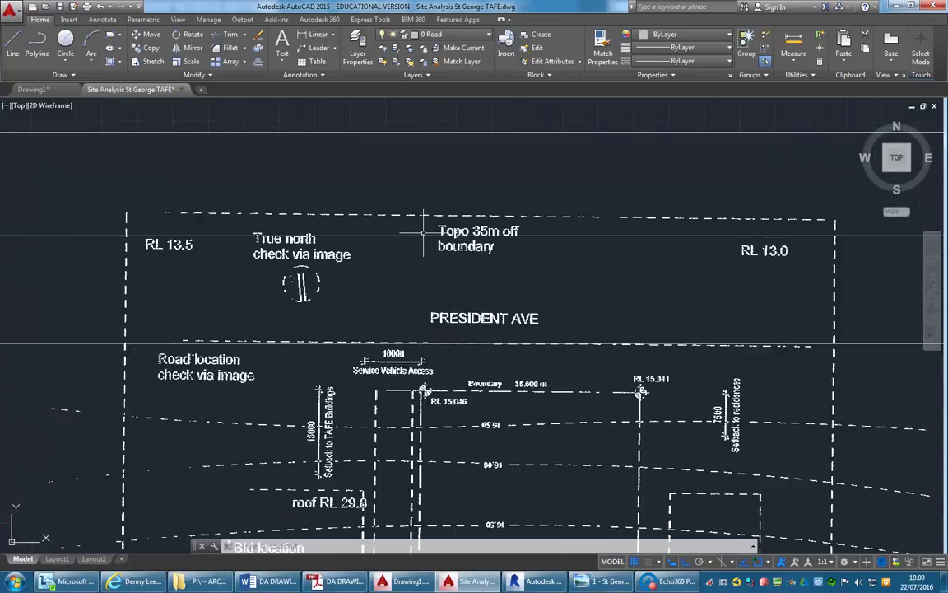
{"action": "scroll", "coordinate": [420, 240], "scroll_direction": "down", "scroll_amount": 6}
{"action": "middle_click_drag", "start_coordinate": [317, 312], "coordinate": [367, 322]}
{"action": "middle_click_drag", "start_coordinate": [268, 353], "coordinate": [386, 352]}
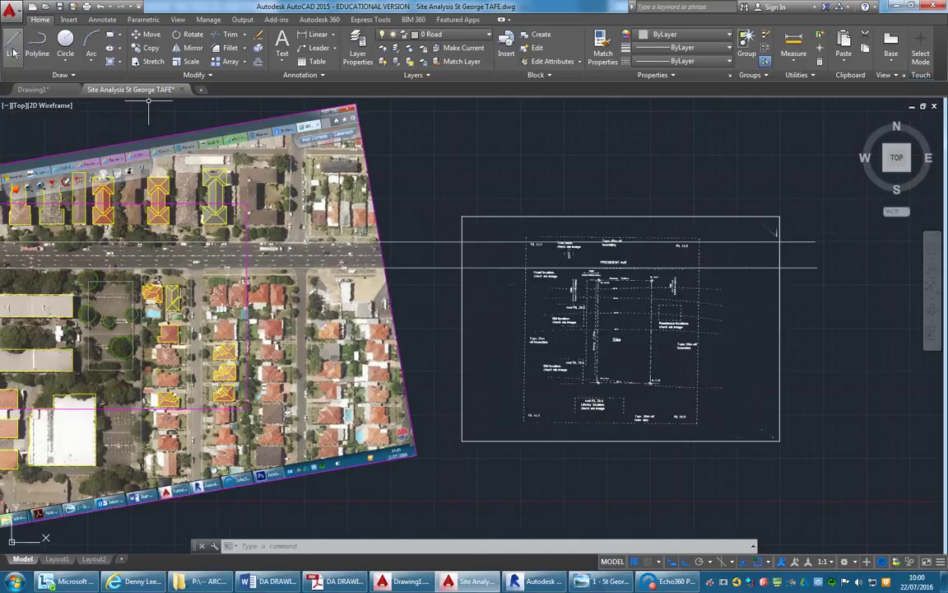
- Draw a horizontal line from the survey's boundary point across onto the aerial photo
{"action": "left_click", "coordinate": [13, 45]}
{"action": "scroll", "coordinate": [646, 346], "scroll_direction": "up", "scroll_amount": 4}
{"action": "scroll", "coordinate": [647, 346], "scroll_direction": "down", "scroll_amount": 2}
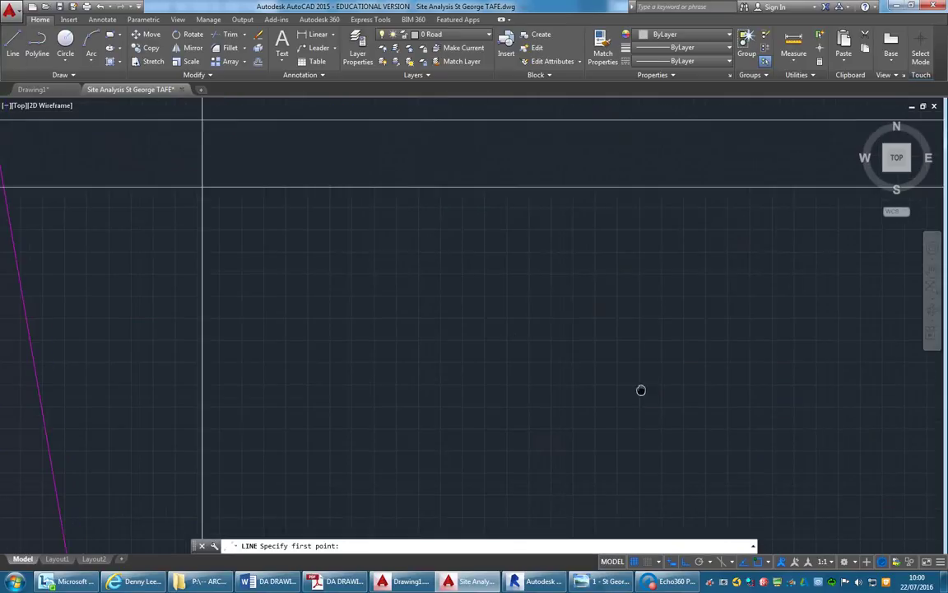
{"action": "scroll", "coordinate": [605, 243], "scroll_direction": "up", "scroll_amount": 2}
{"action": "scroll", "coordinate": [626, 240], "scroll_direction": "up", "scroll_amount": 3}
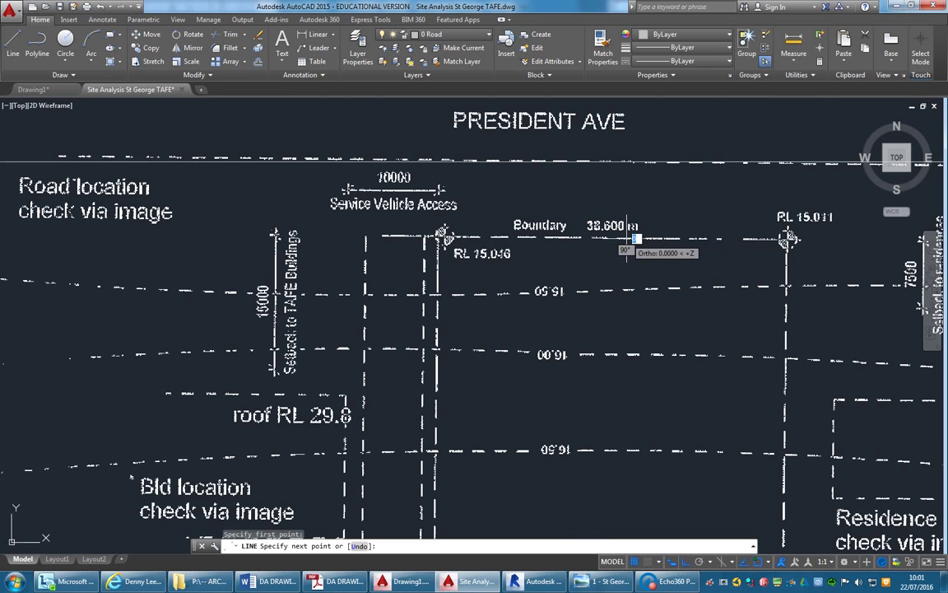
{"action": "left_click", "coordinate": [788, 238]}
{"action": "scroll", "coordinate": [438, 242], "scroll_direction": "up", "scroll_amount": 5}
{"action": "scroll", "coordinate": [473, 248], "scroll_direction": "down", "scroll_amount": 6}
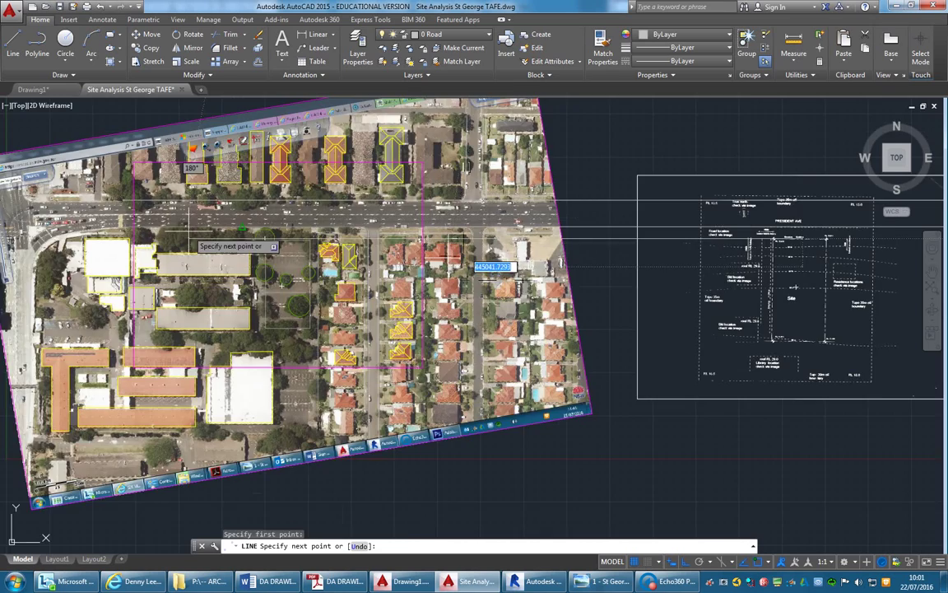
{"action": "scroll", "coordinate": [220, 238], "scroll_direction": "up", "scroll_amount": 3}
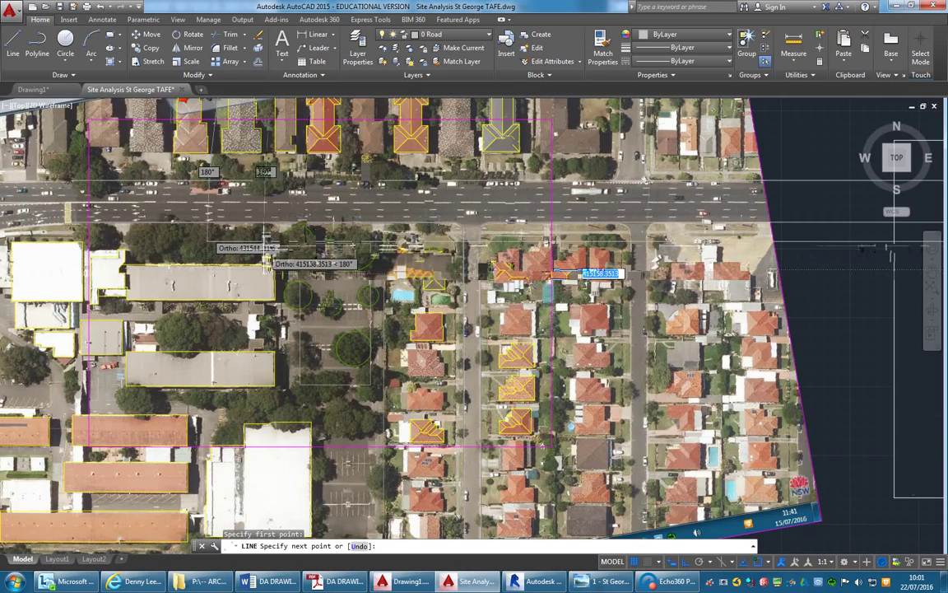
{"action": "scroll", "coordinate": [313, 243], "scroll_direction": "up", "scroll_amount": 1}
{"action": "right_click", "coordinate": [303, 208]}
{"action": "left_click", "coordinate": [319, 225]}
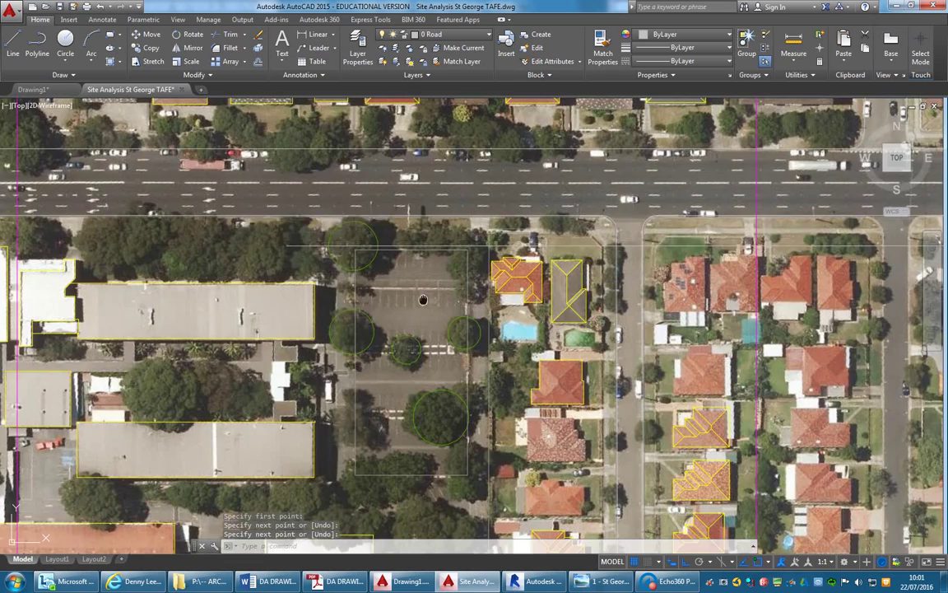
- Select the car park edge lines to check their layer, then bring up the layer list
{"action": "scroll", "coordinate": [415, 189], "scroll_direction": "up", "scroll_amount": 2}
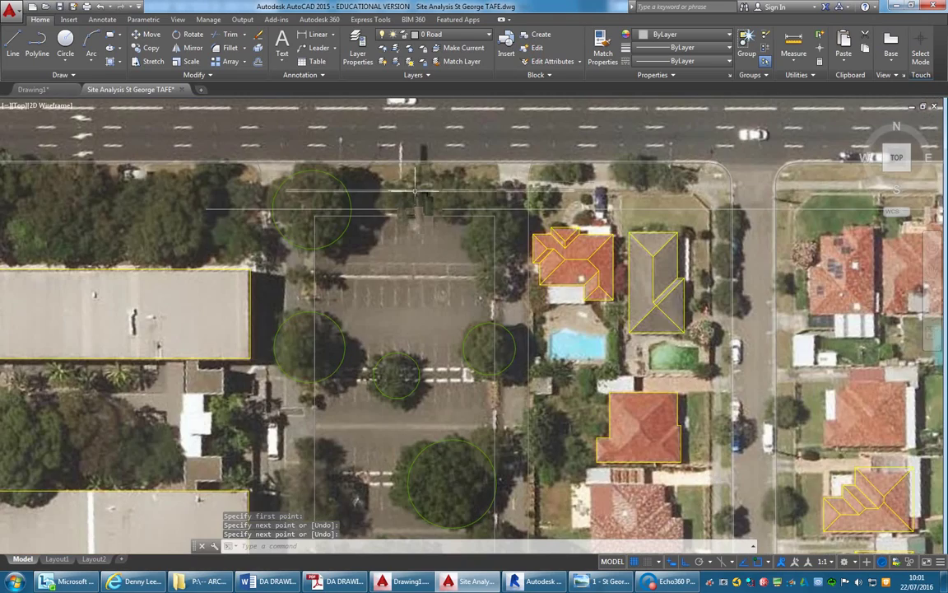
{"action": "scroll", "coordinate": [414, 189], "scroll_direction": "up", "scroll_amount": 2}
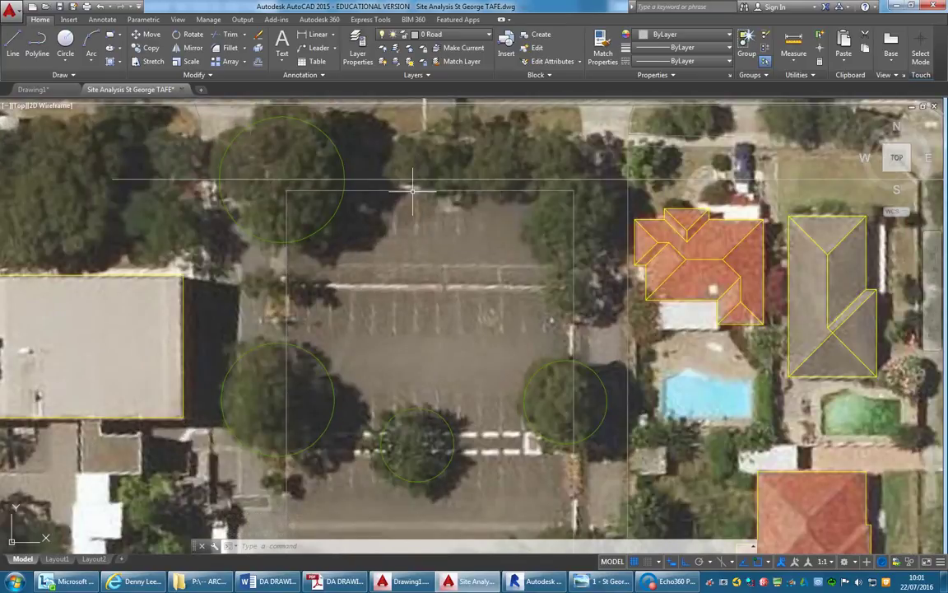
{"action": "left_click", "coordinate": [415, 190]}
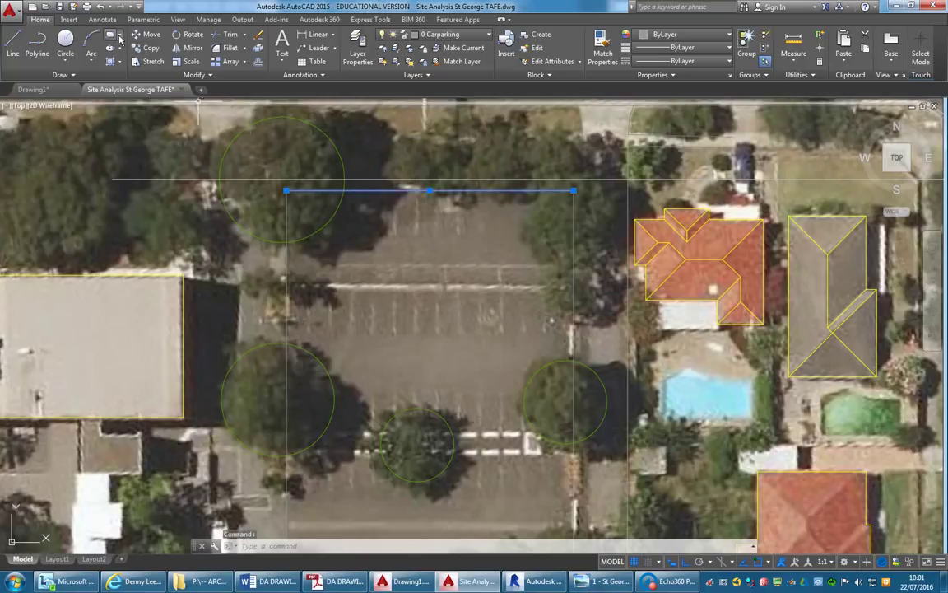
{"action": "key", "text": "Escape"}
{"action": "key", "text": "Escape"}
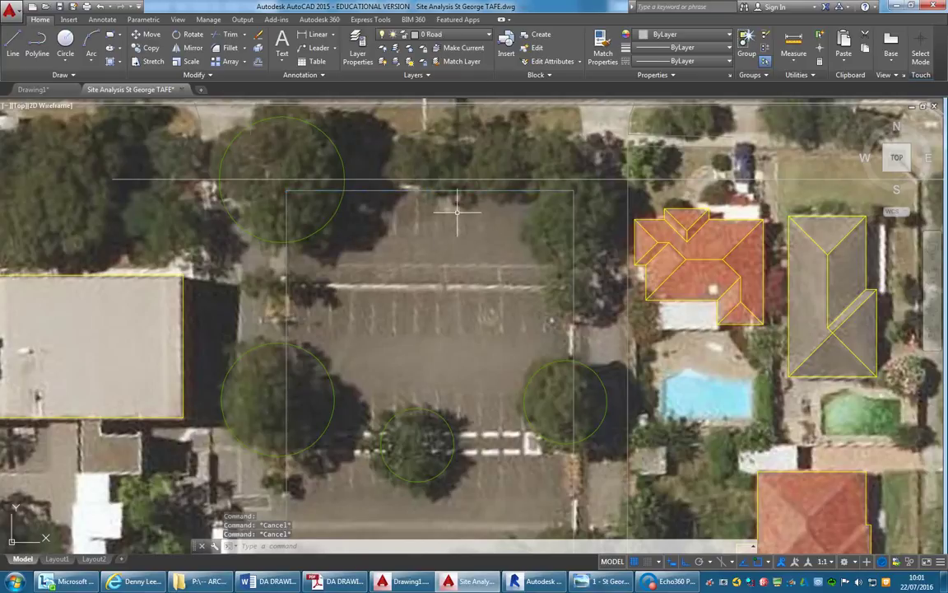
{"action": "left_click", "coordinate": [442, 191]}
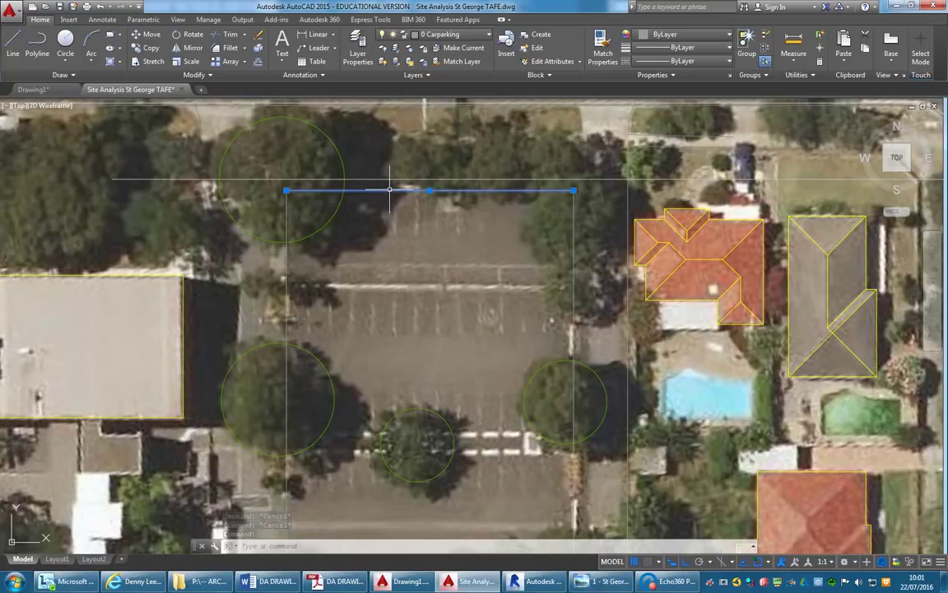
{"action": "key", "text": "Escape"}
{"action": "left_click", "coordinate": [453, 34]}
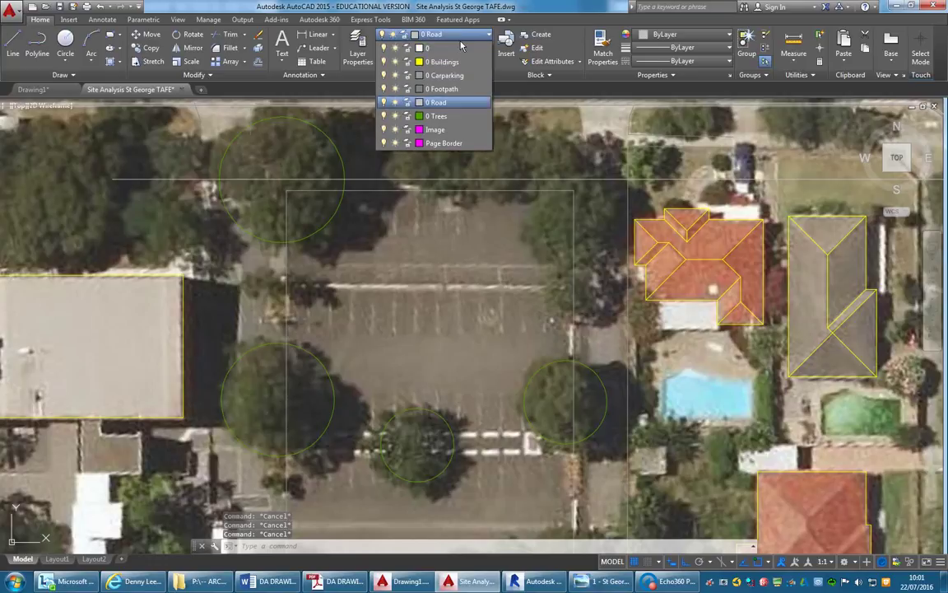
- Create a new layer named '0 Boundary' and give it the colour green
{"action": "left_click", "coordinate": [367, 62]}
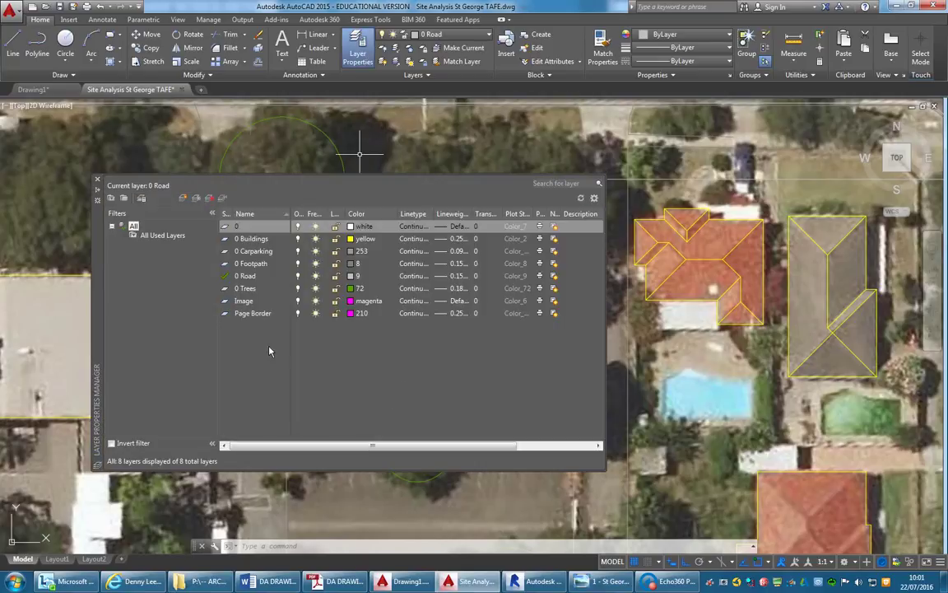
{"action": "left_click", "coordinate": [184, 200]}
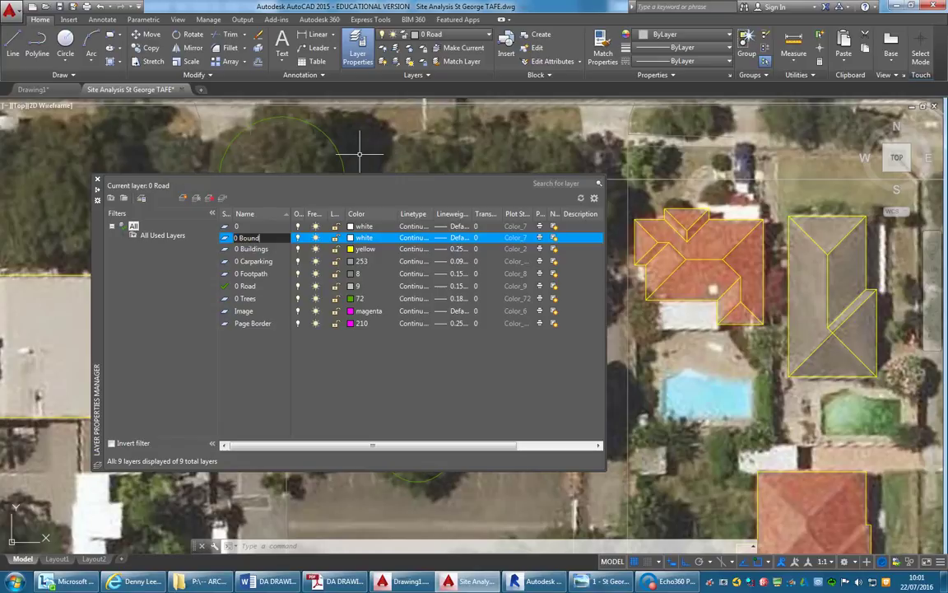
{"action": "key", "text": "Return"}
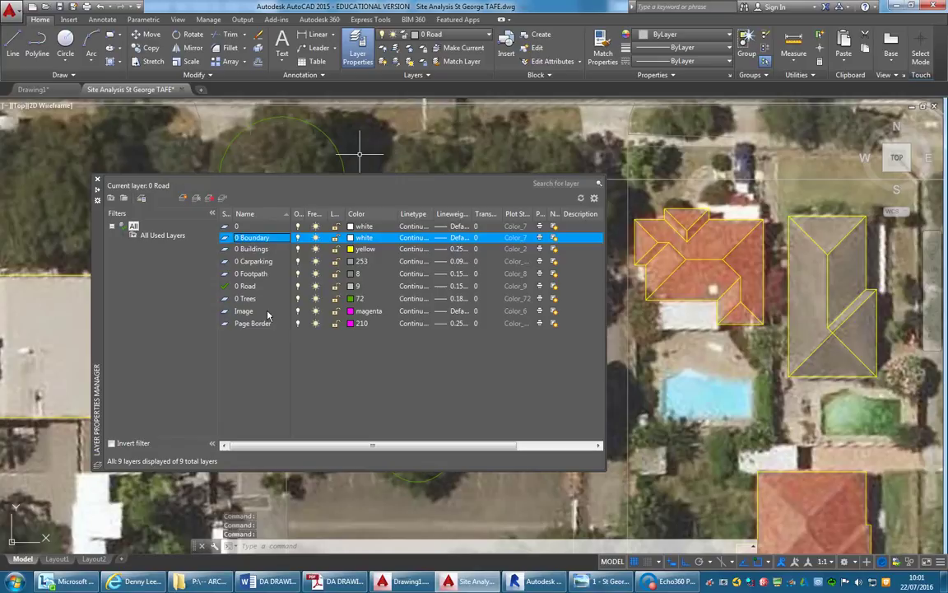
{"action": "left_click", "coordinate": [362, 238]}
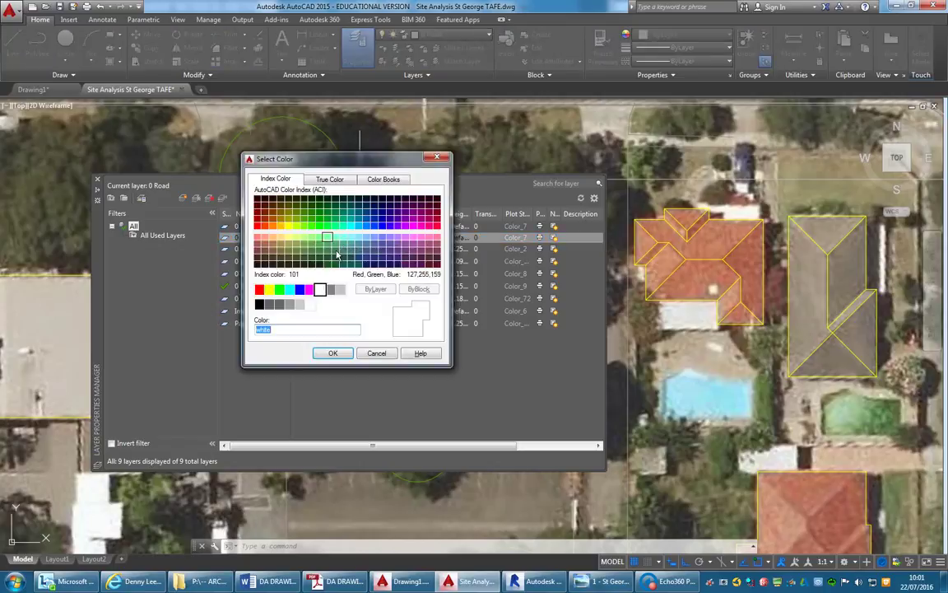
{"action": "left_click", "coordinate": [279, 289]}
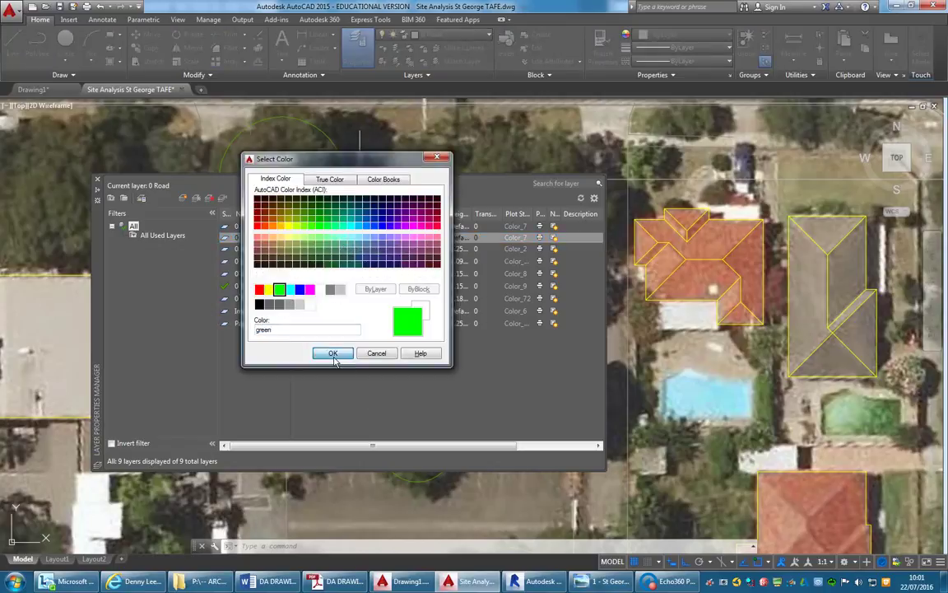
{"action": "left_click", "coordinate": [334, 354]}
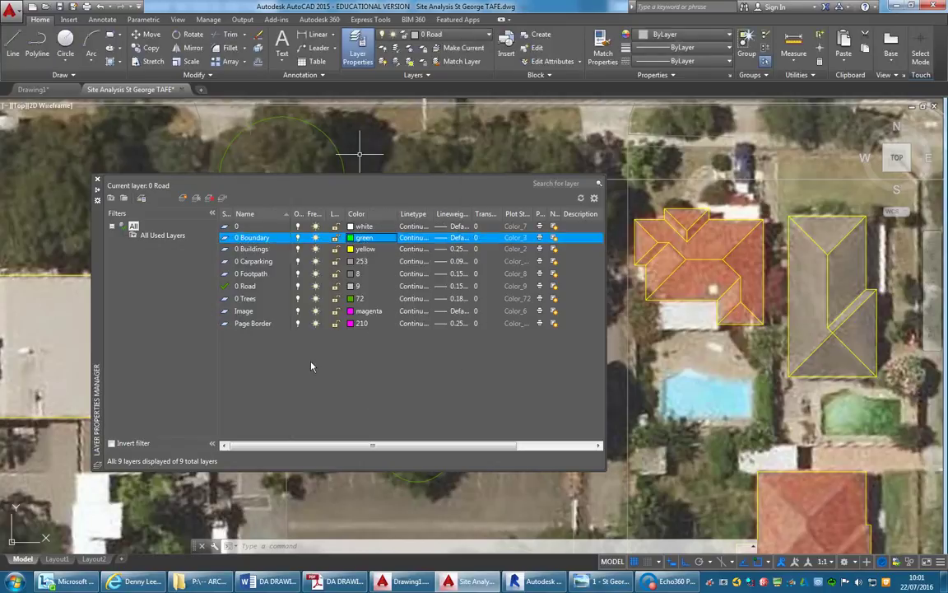
- Load the BORDER linetype and set it as the 0 Boundary layer's linetype
{"action": "left_click", "coordinate": [419, 243]}
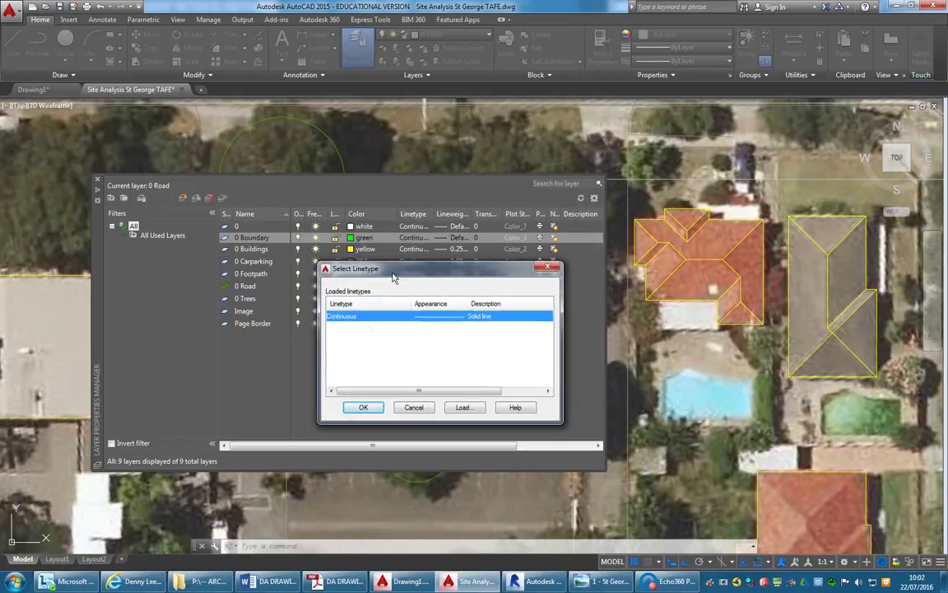
{"action": "left_click_drag", "start_coordinate": [405, 277], "coordinate": [362, 272]}
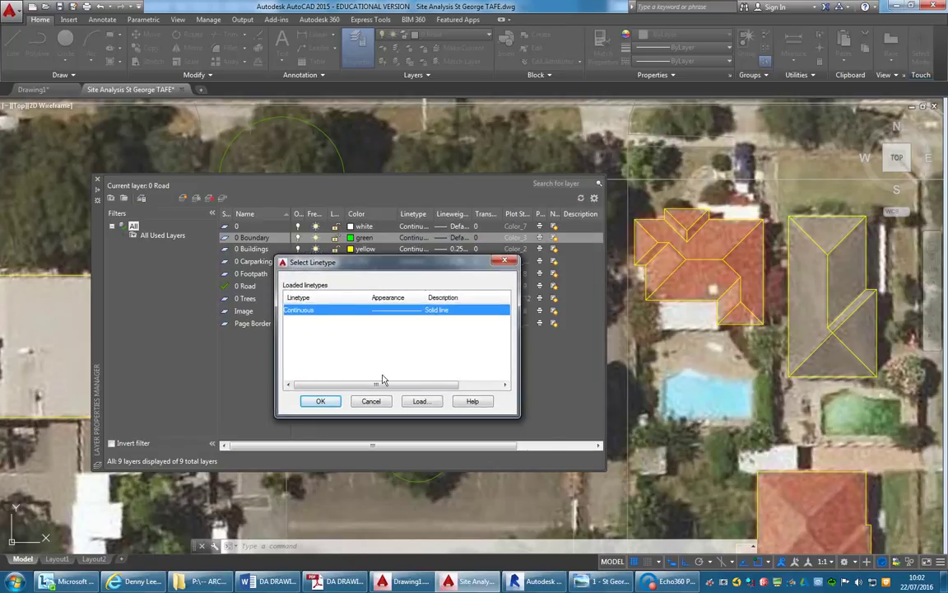
{"action": "left_click", "coordinate": [420, 402]}
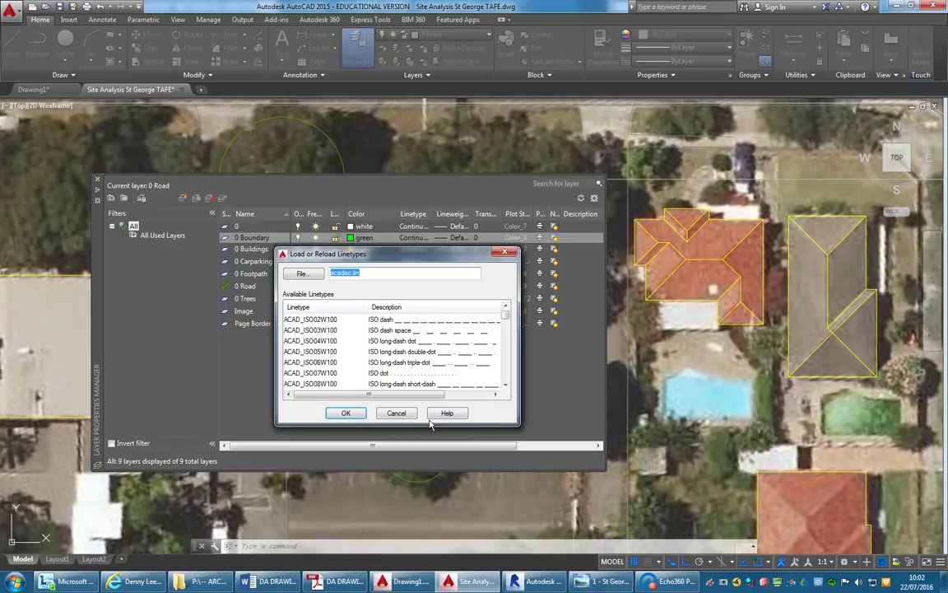
{"action": "left_click_drag", "start_coordinate": [383, 248], "coordinate": [354, 172]}
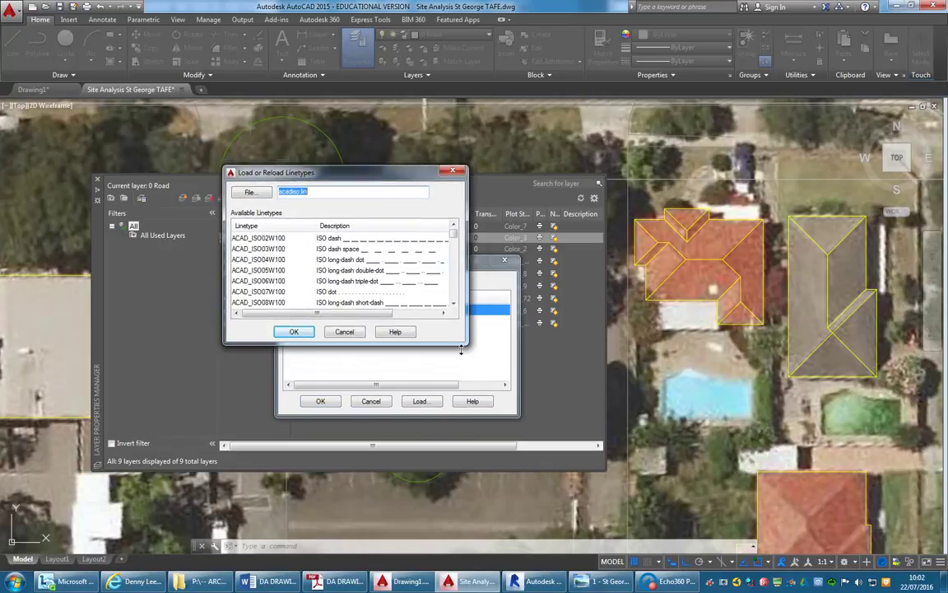
{"action": "left_click_drag", "start_coordinate": [453, 345], "coordinate": [447, 490]}
{"action": "scroll", "coordinate": [456, 302], "scroll_direction": "down", "scroll_amount": 4}
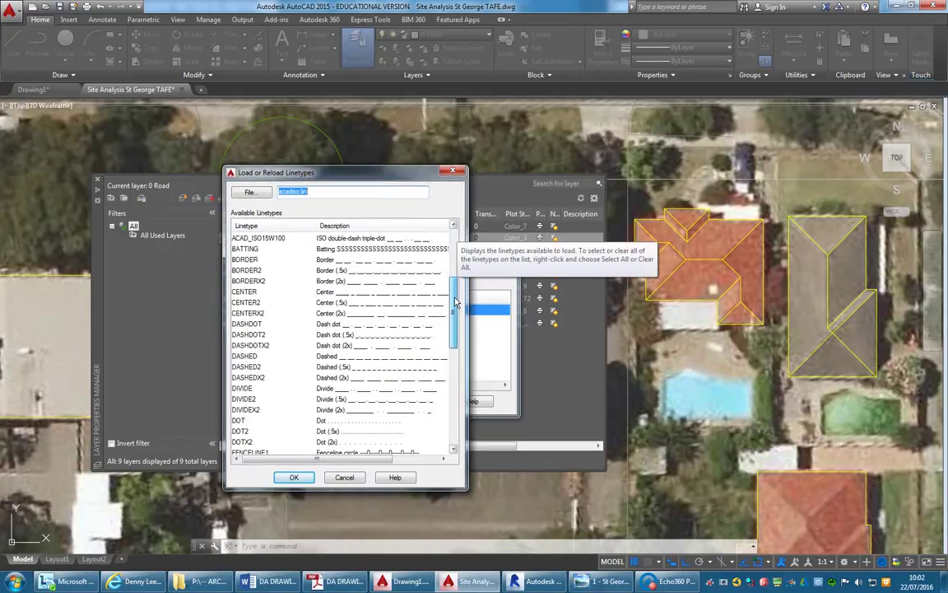
{"action": "left_click", "coordinate": [245, 260]}
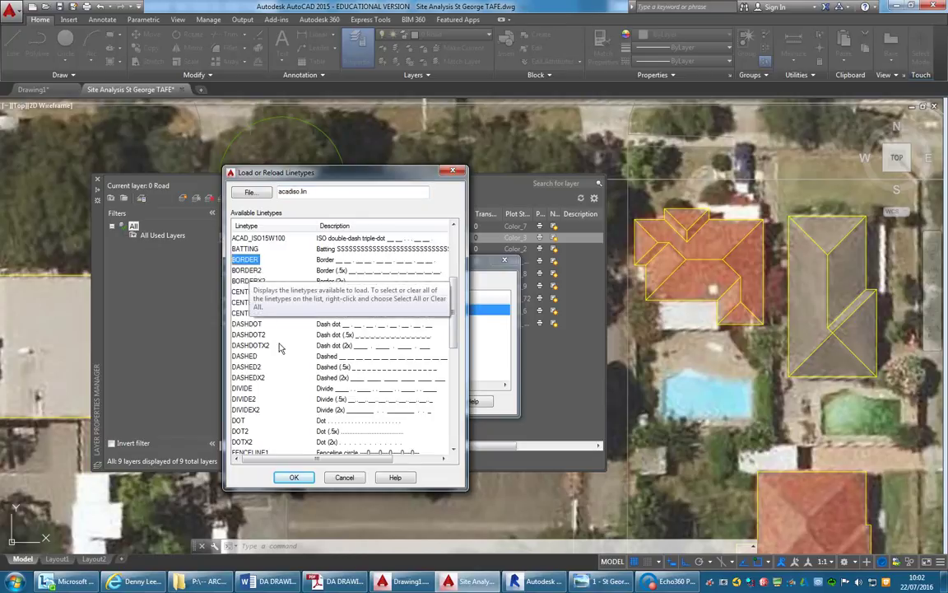
{"action": "left_click_drag", "start_coordinate": [459, 314], "coordinate": [449, 247]}
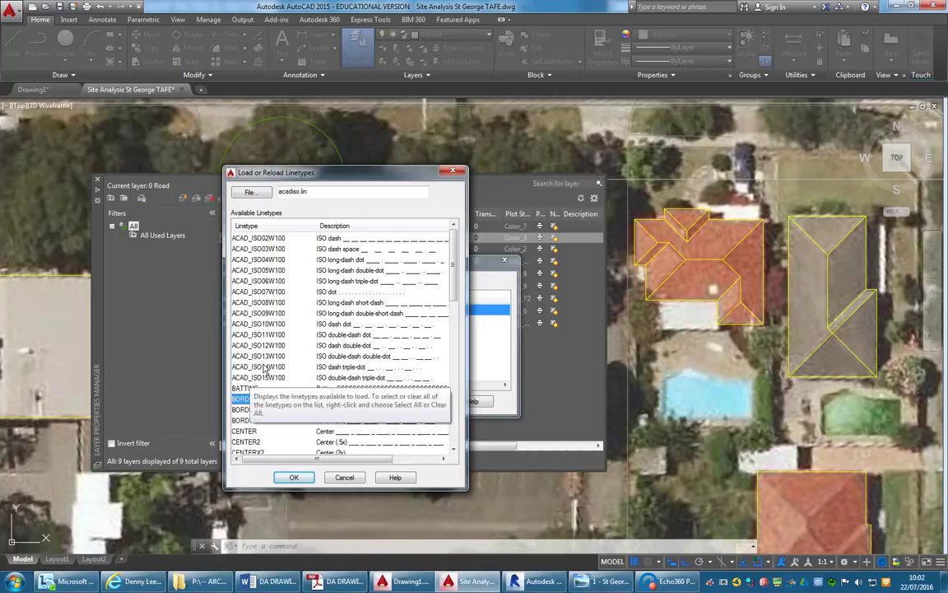
{"action": "scroll", "coordinate": [410, 263], "scroll_direction": "down", "scroll_amount": 3}
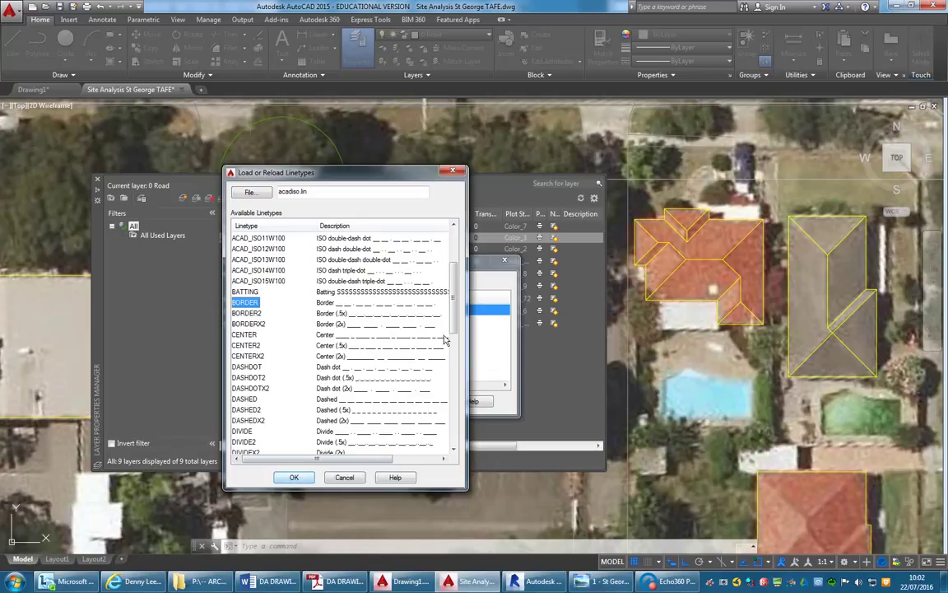
{"action": "left_click", "coordinate": [295, 478]}
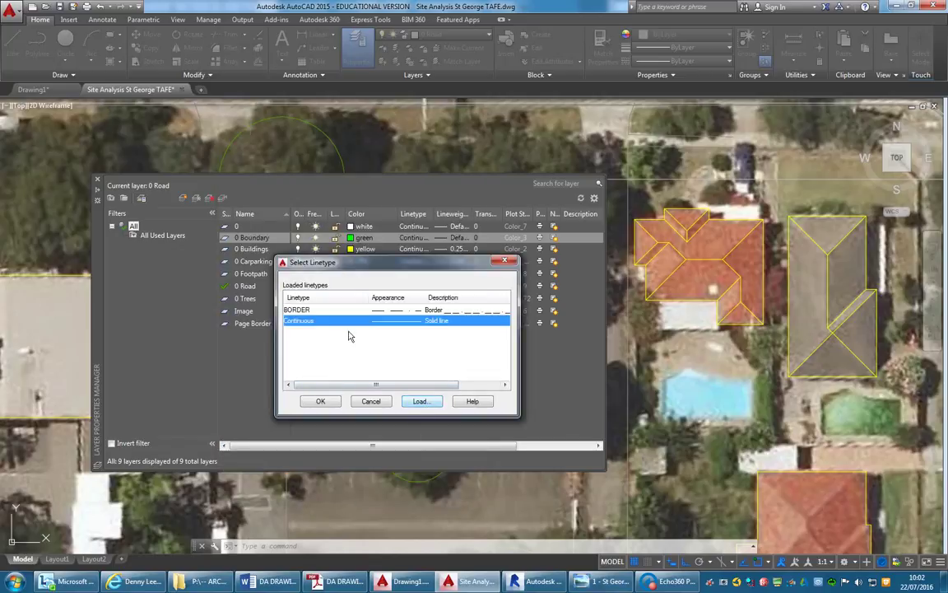
{"action": "left_click", "coordinate": [300, 310]}
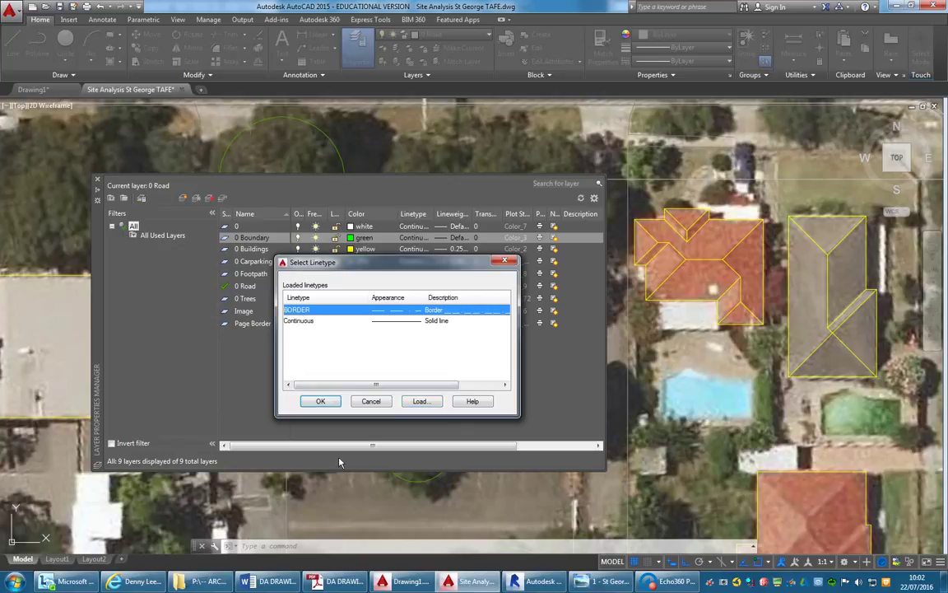
{"action": "left_click", "coordinate": [320, 401]}
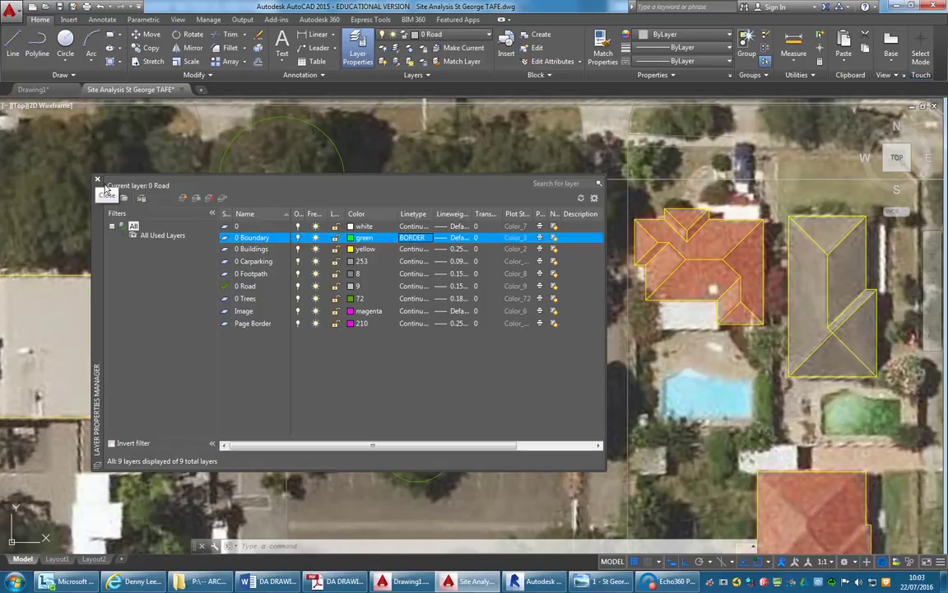
- Widen the Linetype column to fit its names, then close the Layer Properties Manager
{"action": "double_click", "coordinate": [440, 220]}
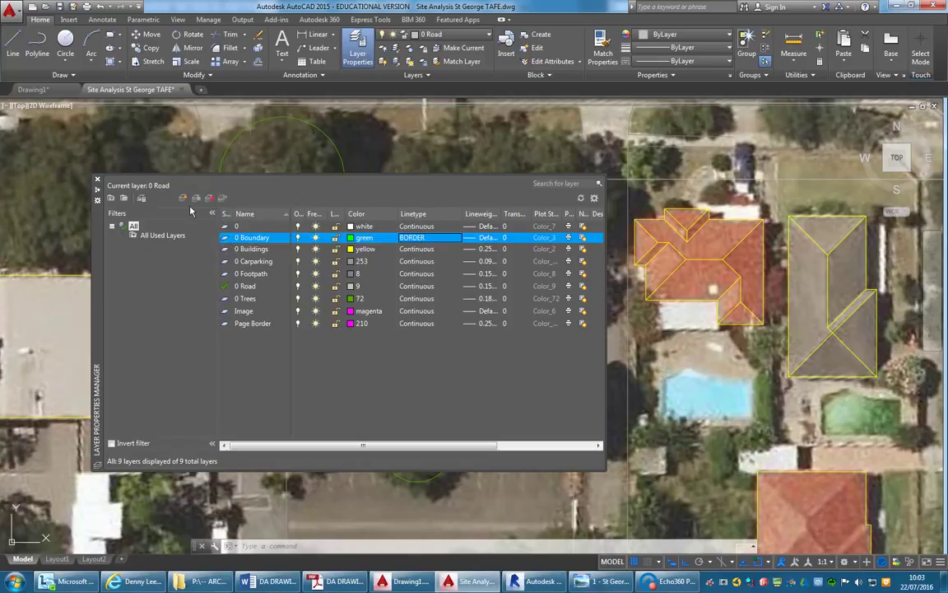
{"action": "left_click", "coordinate": [100, 181]}
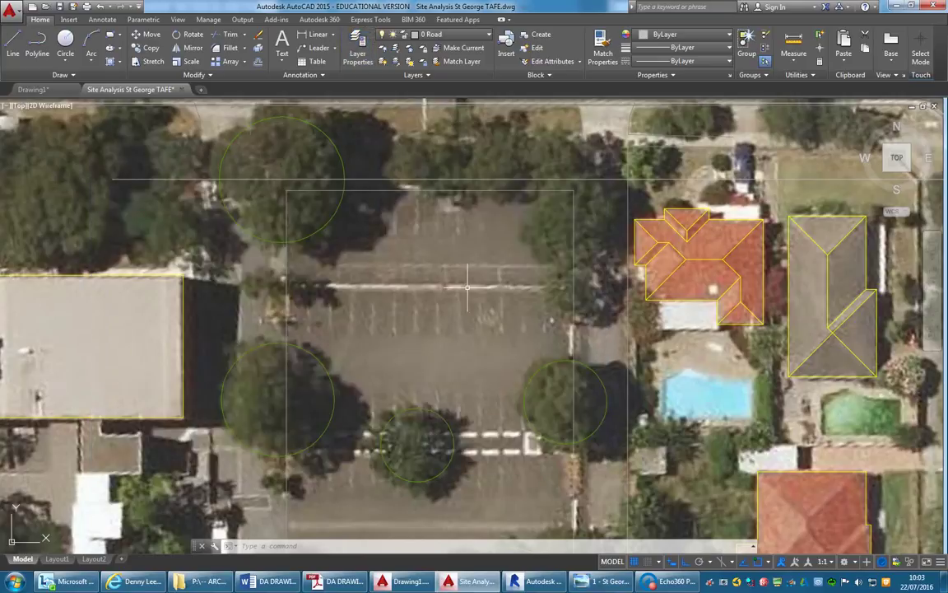
- Pick 0 Boundary as current from the ribbon Layer dropdown and confirm it in Layer Properties
{"action": "left_click", "coordinate": [468, 35]}
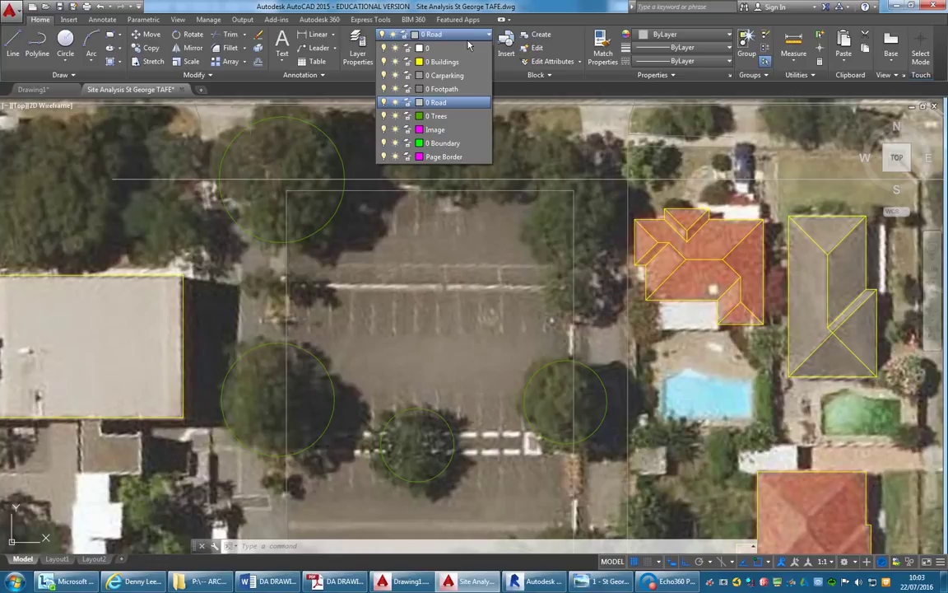
{"action": "left_click", "coordinate": [442, 144]}
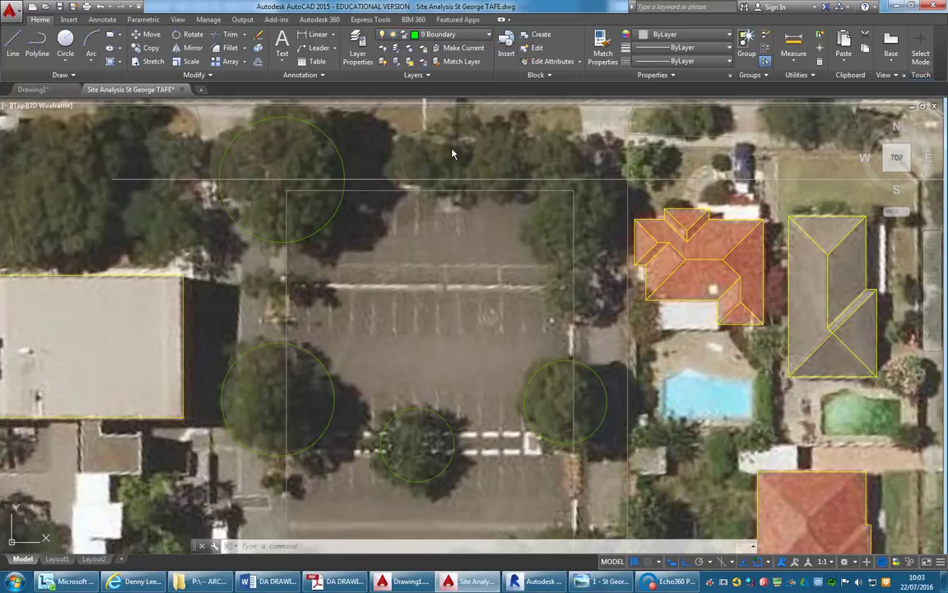
{"action": "left_click", "coordinate": [459, 37]}
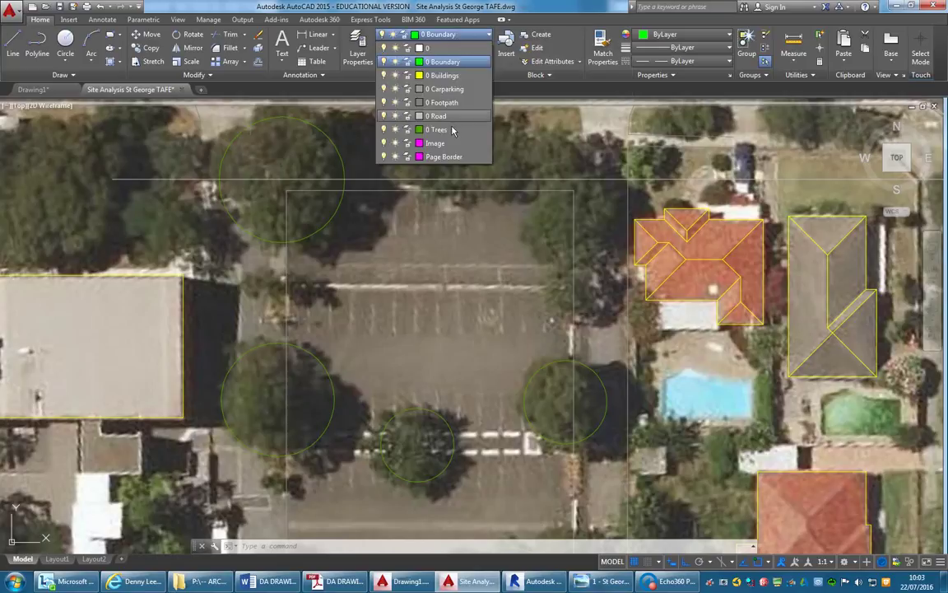
{"action": "left_click", "coordinate": [456, 62]}
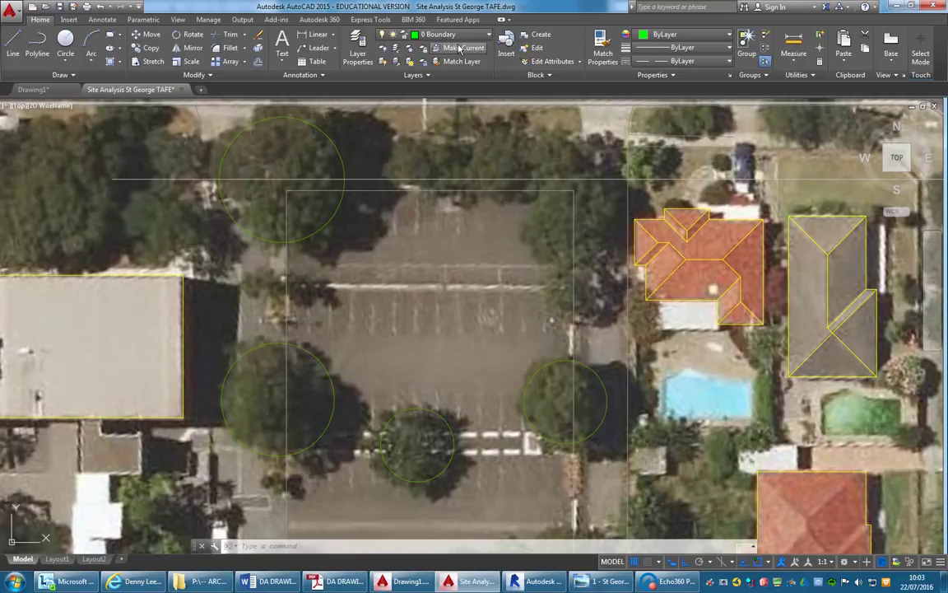
{"action": "left_click", "coordinate": [357, 56]}
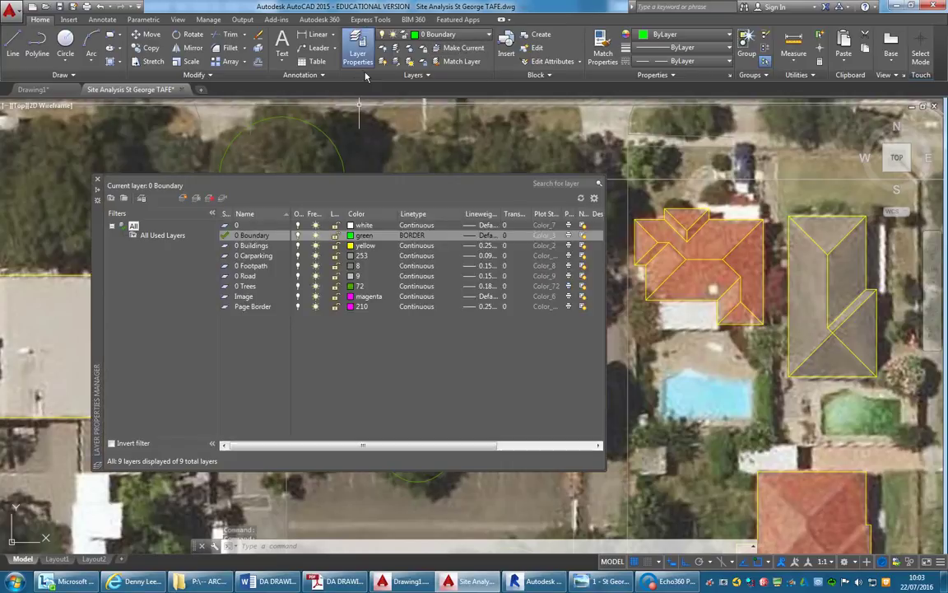
{"action": "left_click", "coordinate": [256, 216]}
{"action": "left_click", "coordinate": [263, 215]}
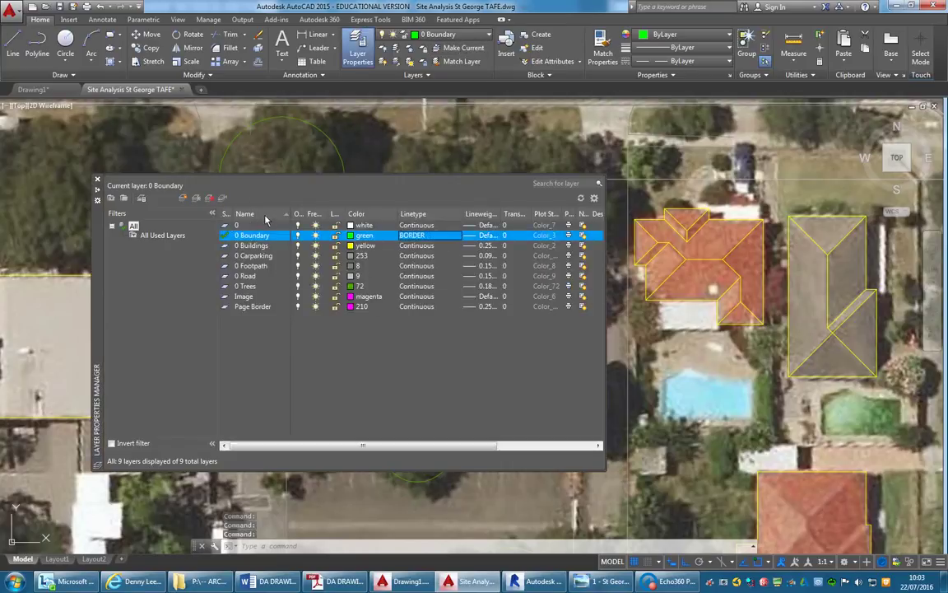
{"action": "double_click", "coordinate": [226, 235]}
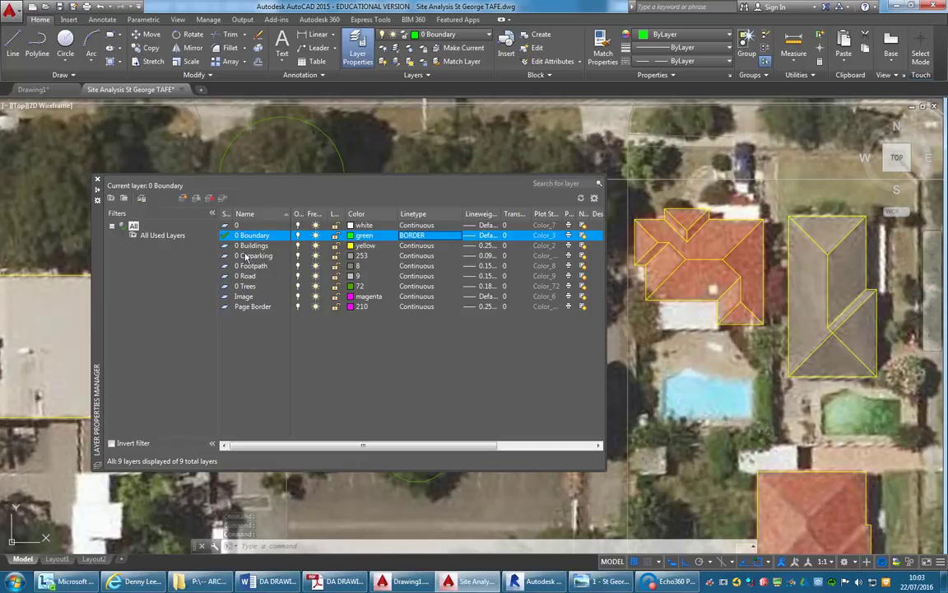
{"action": "left_click", "coordinate": [97, 179]}
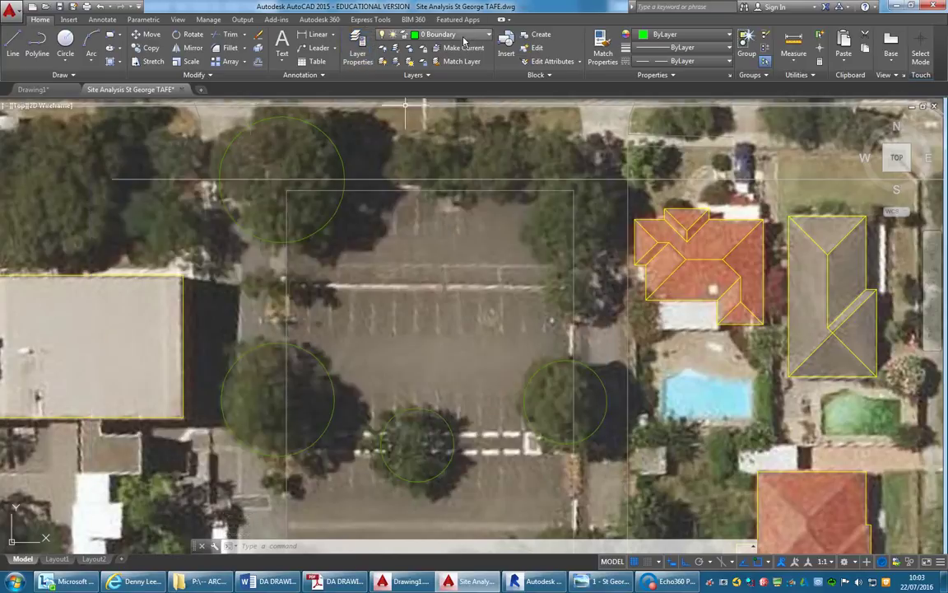
{"action": "left_click", "coordinate": [465, 45]}
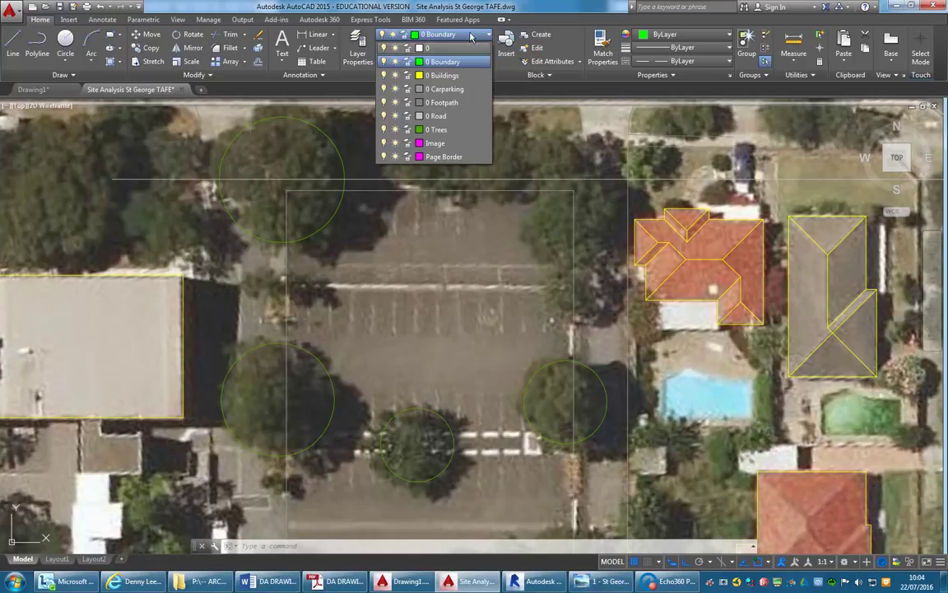
{"action": "left_click", "coordinate": [476, 40]}
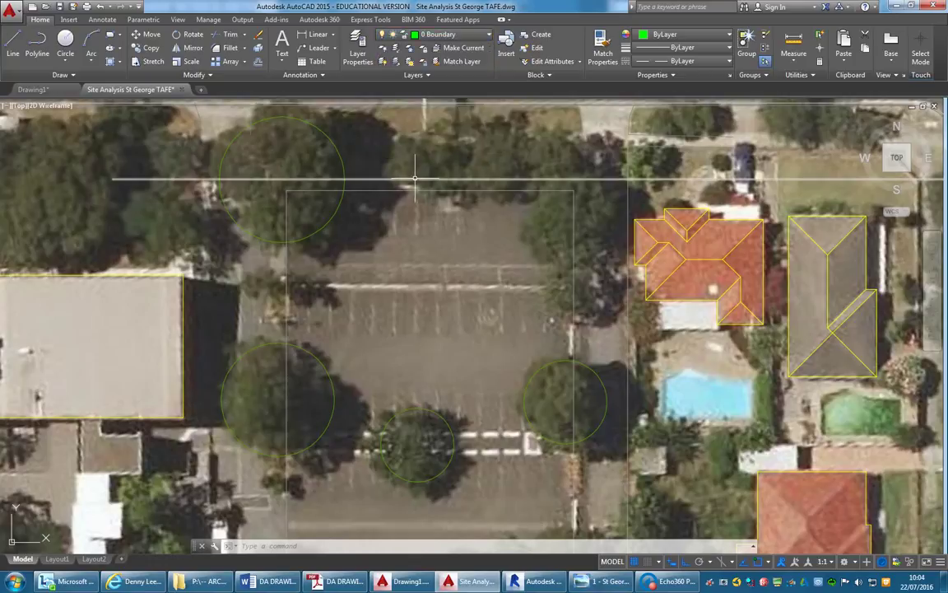
- Move the long horizontal line above the car park onto the 0 Boundary layer
{"action": "left_click", "coordinate": [375, 178]}
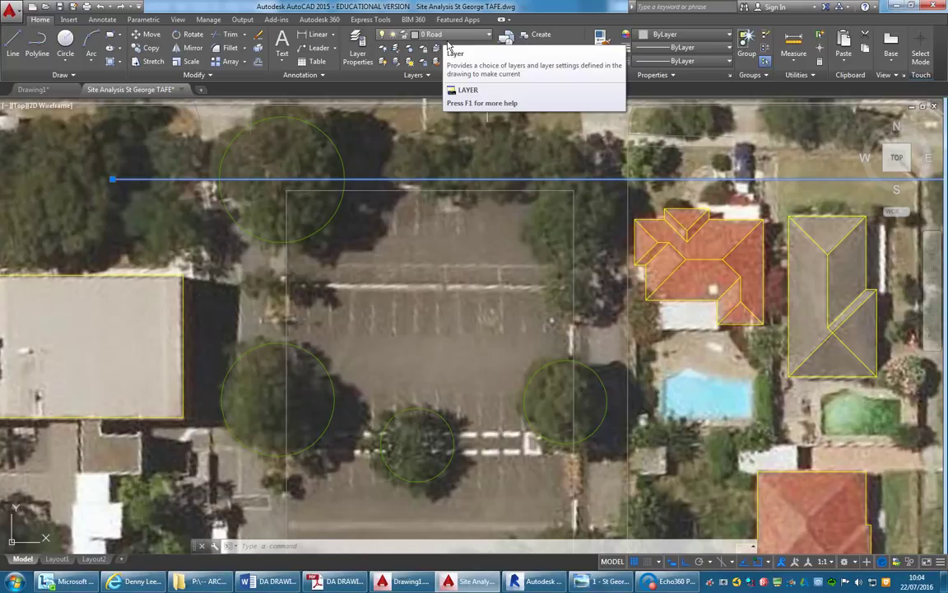
{"action": "left_click", "coordinate": [448, 41]}
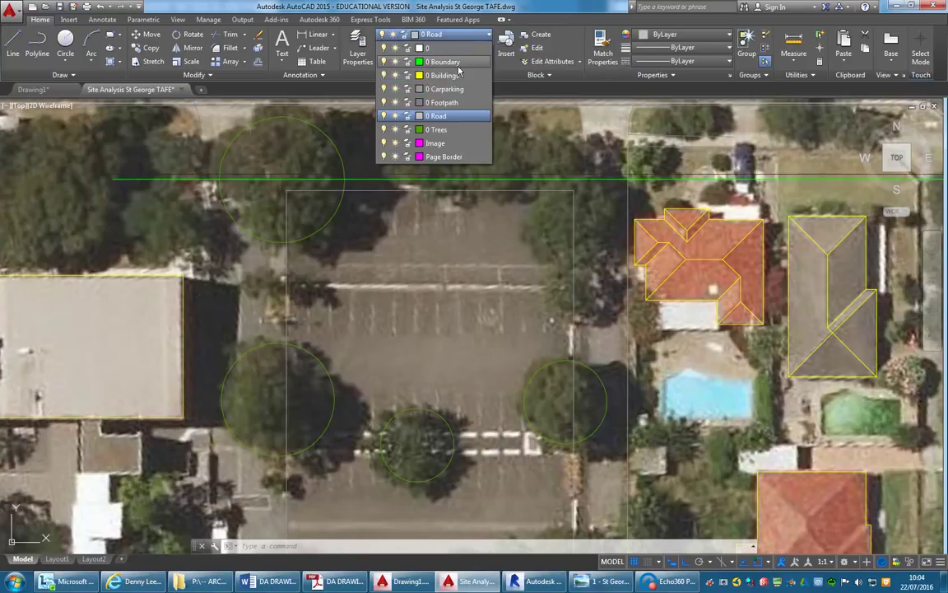
{"action": "left_click", "coordinate": [458, 66]}
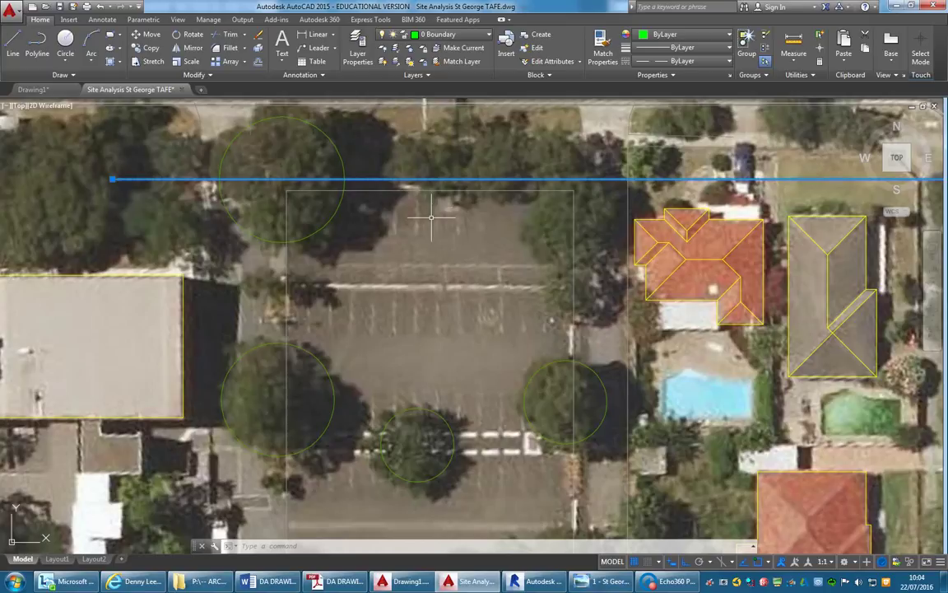
{"action": "key", "text": "Escape"}
{"action": "key", "text": "Escape"}
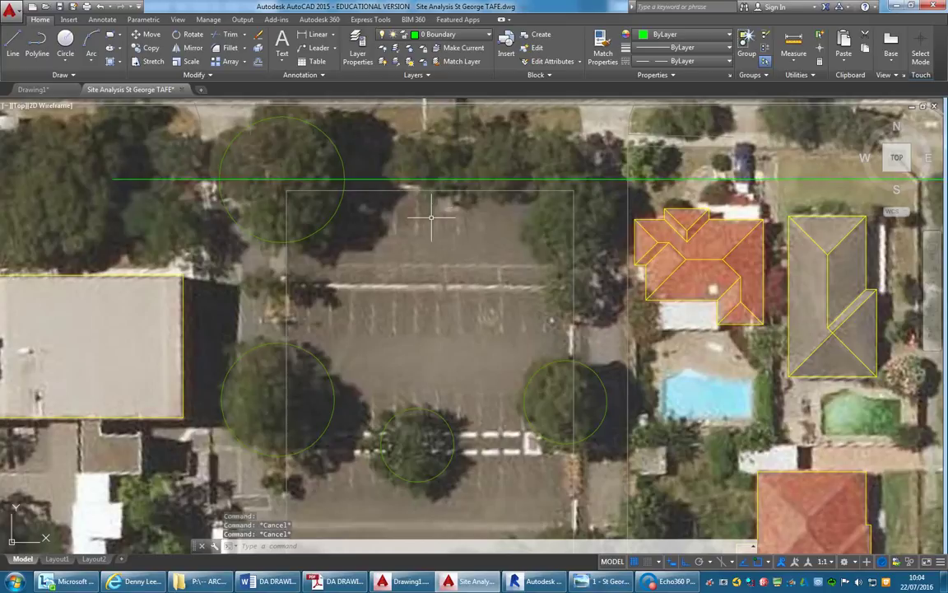
{"action": "scroll", "coordinate": [568, 162], "scroll_direction": "up", "scroll_amount": 2}
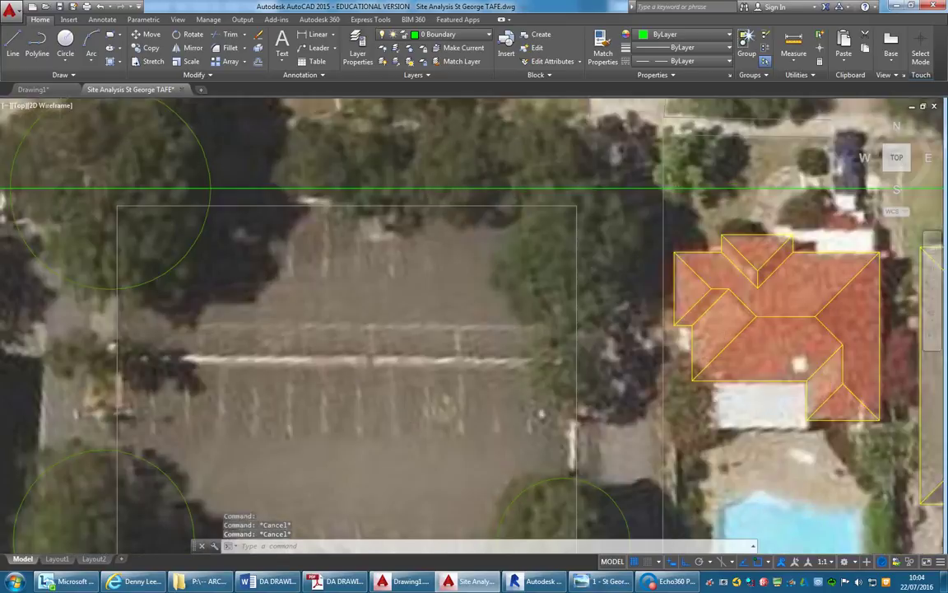
{"action": "scroll", "coordinate": [567, 201], "scroll_direction": "up", "scroll_amount": 3}
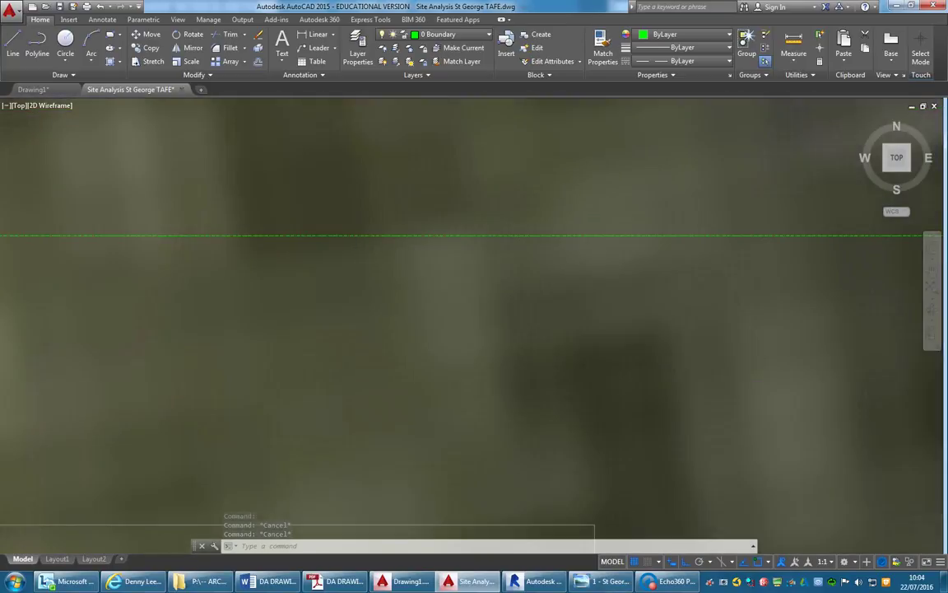
{"action": "scroll", "coordinate": [543, 311], "scroll_direction": "up", "scroll_amount": 2}
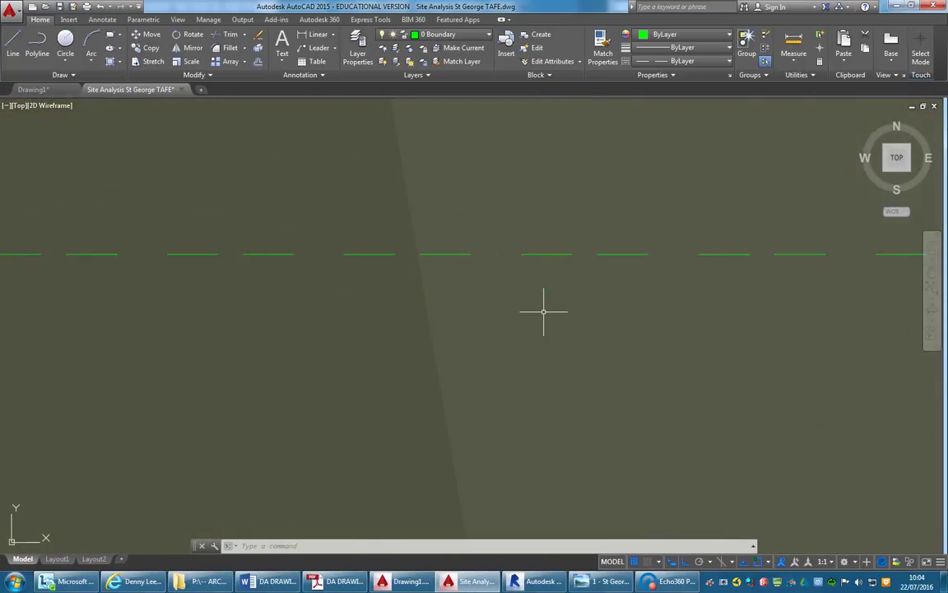
{"action": "scroll", "coordinate": [543, 312], "scroll_direction": "down", "scroll_amount": 3}
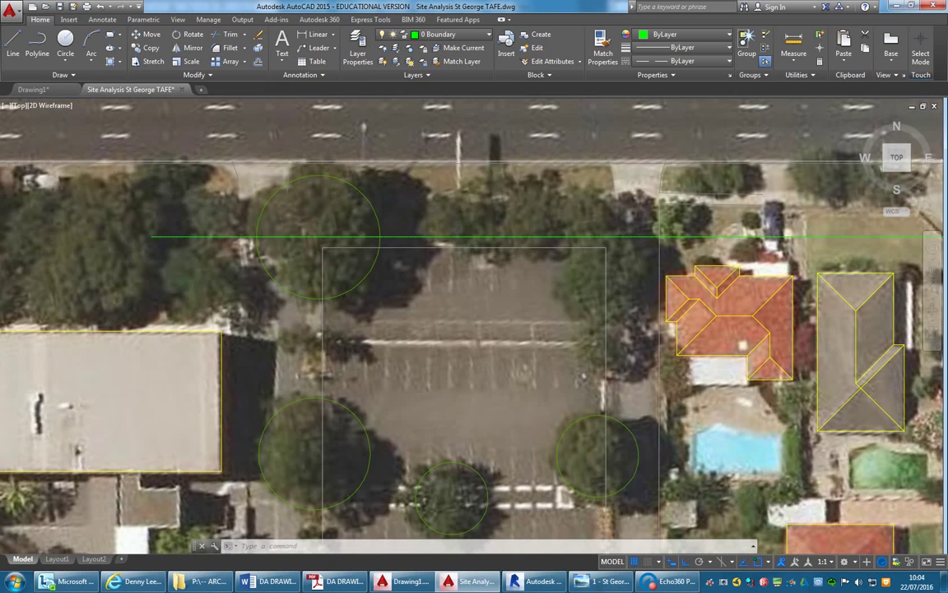
{"action": "mouse_move", "coordinate": [499, 270]}
{"action": "middle_mouse_down"}
{"action": "mouse_move", "coordinate": [468, 249]}
{"action": "mouse_move", "coordinate": [476, 243]}
{"action": "middle_mouse_up"}
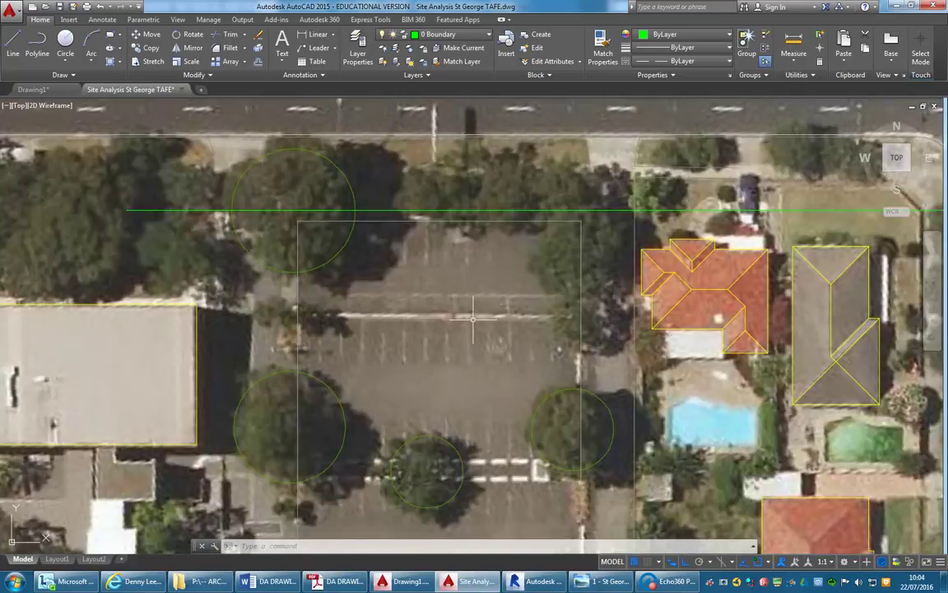
{"action": "left_click", "coordinate": [690, 62]}
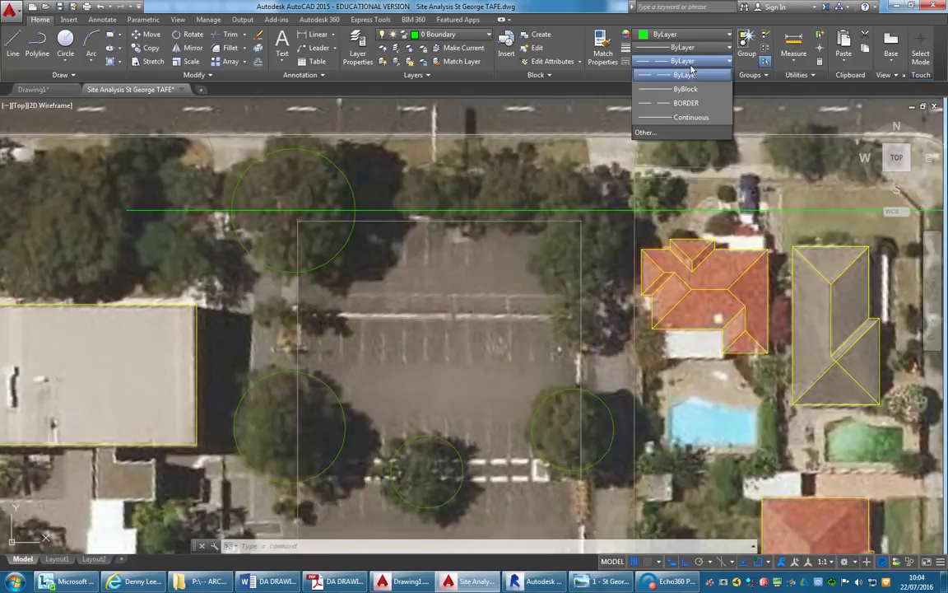
{"action": "left_click", "coordinate": [655, 133]}
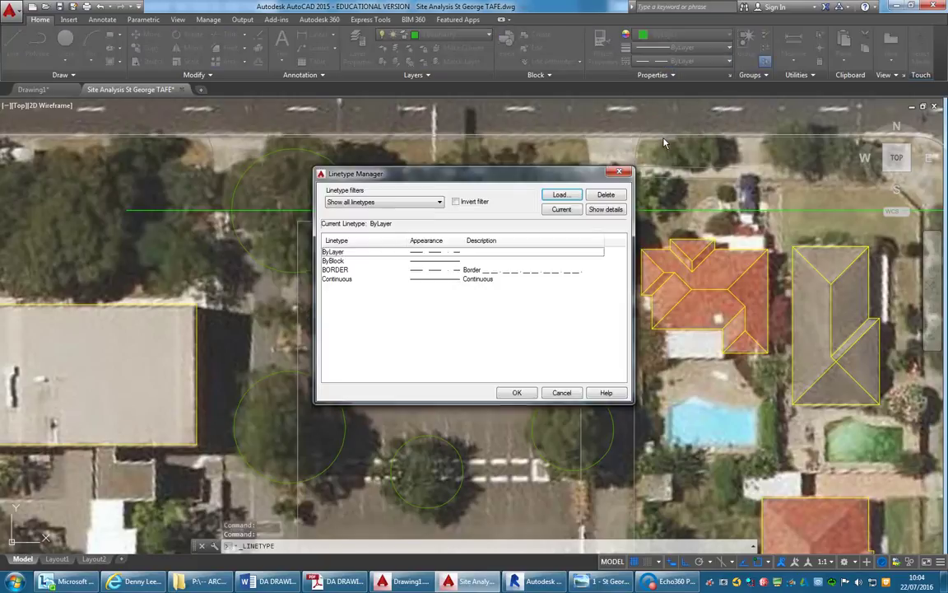
{"action": "left_click", "coordinate": [606, 209]}
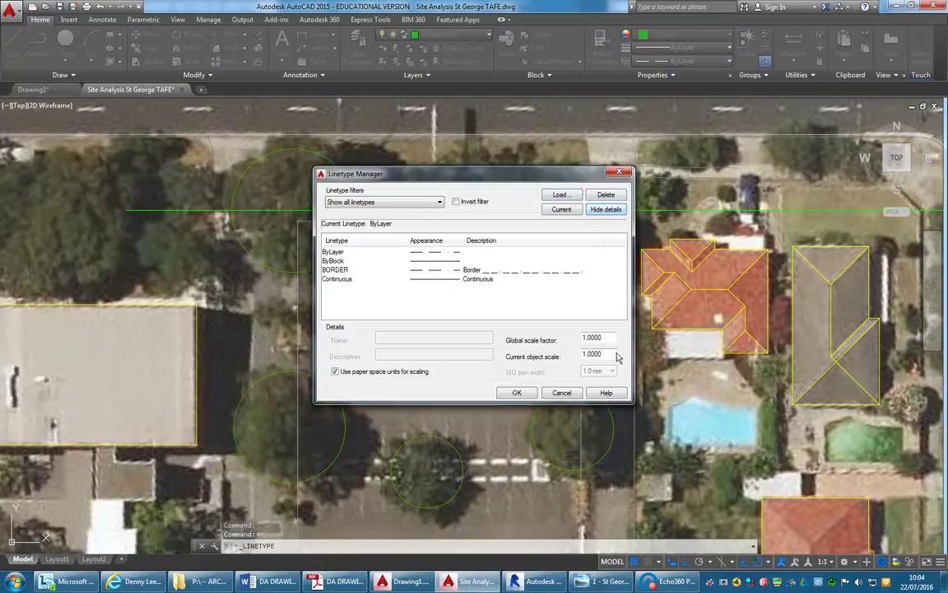
{"action": "key", "text": "Tab"}
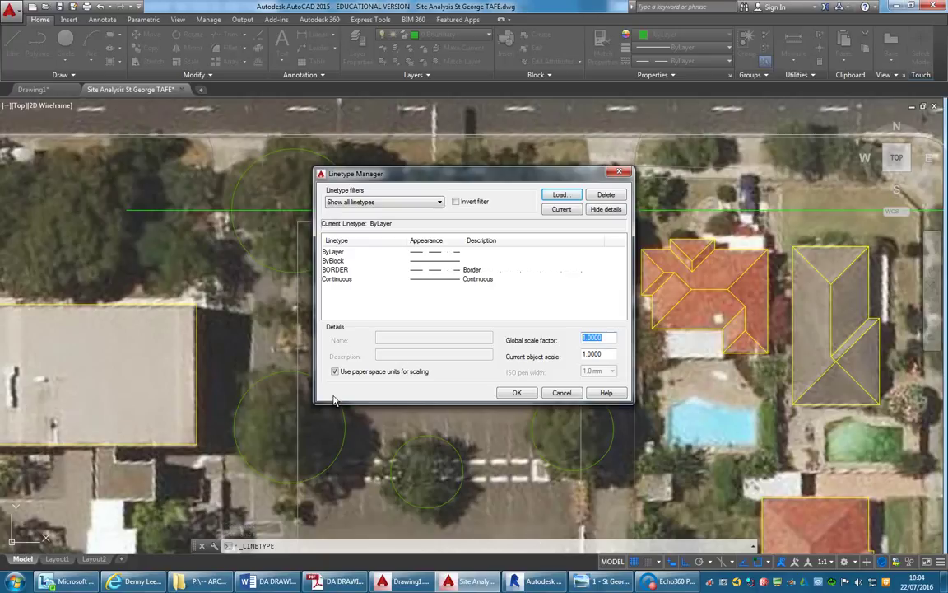
{"action": "left_click", "coordinate": [563, 394]}
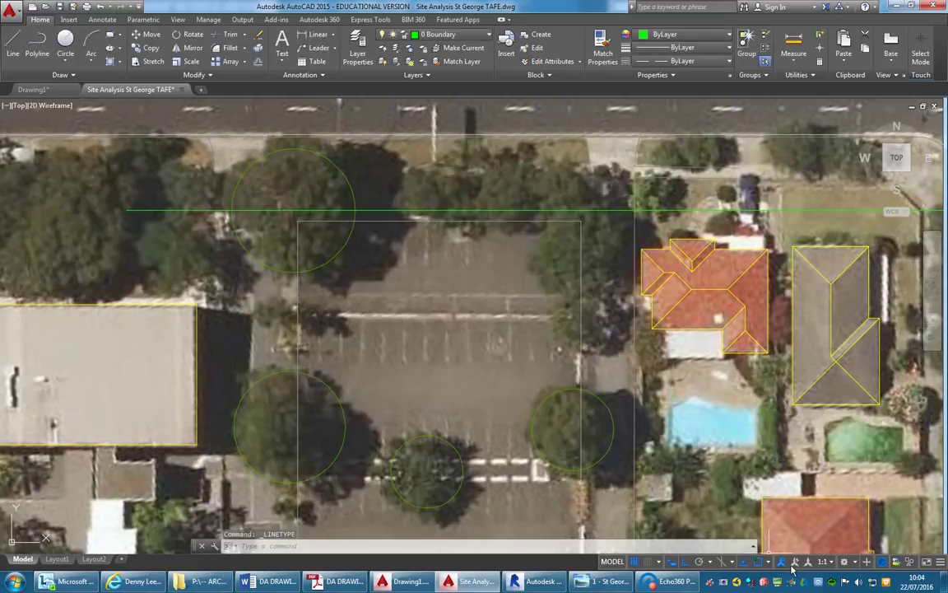
- Set the annotation scale to 1:100, regenerate with RE, and frame the car park and houses
{"action": "left_click", "coordinate": [833, 565]}
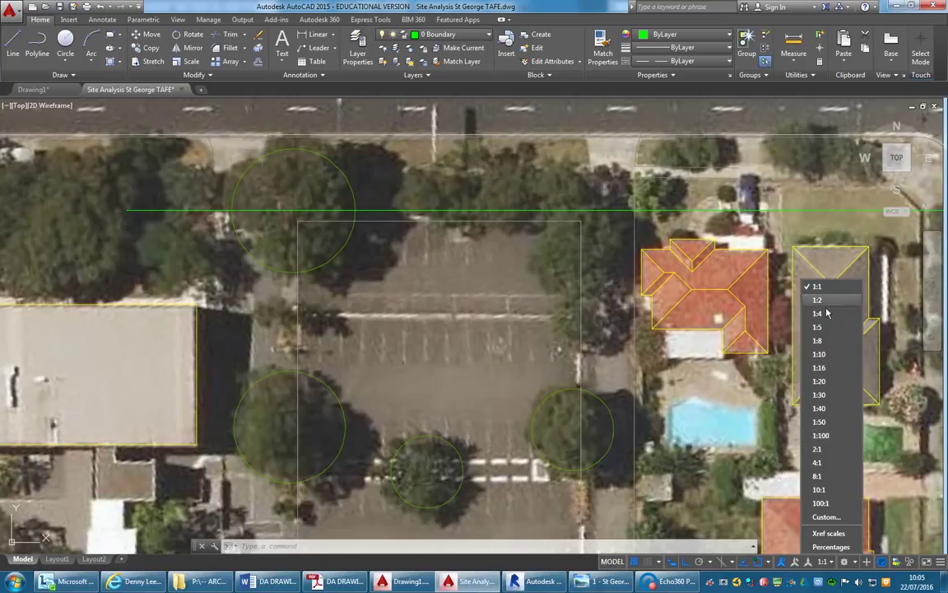
{"action": "left_click", "coordinate": [821, 435]}
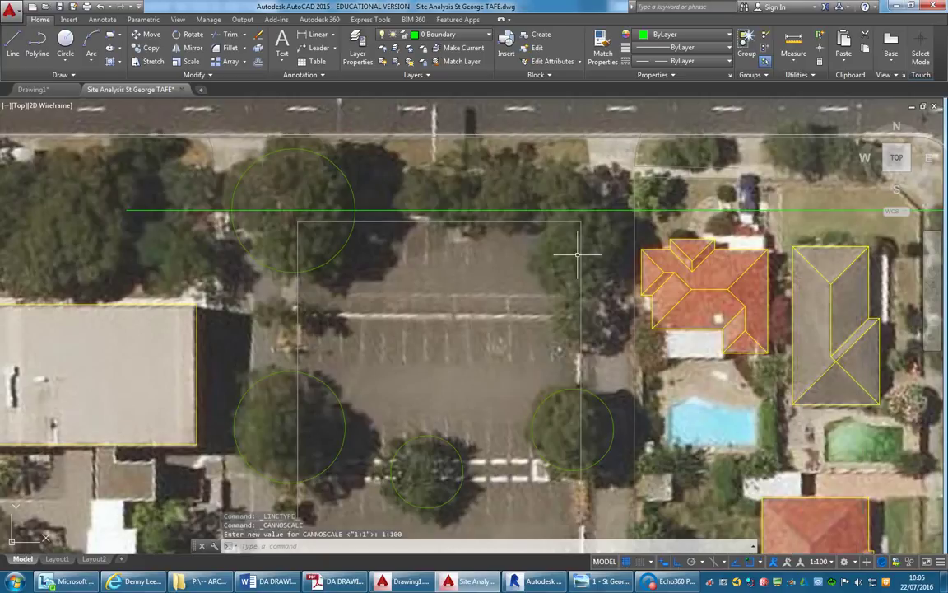
{"action": "type", "text": "re"}
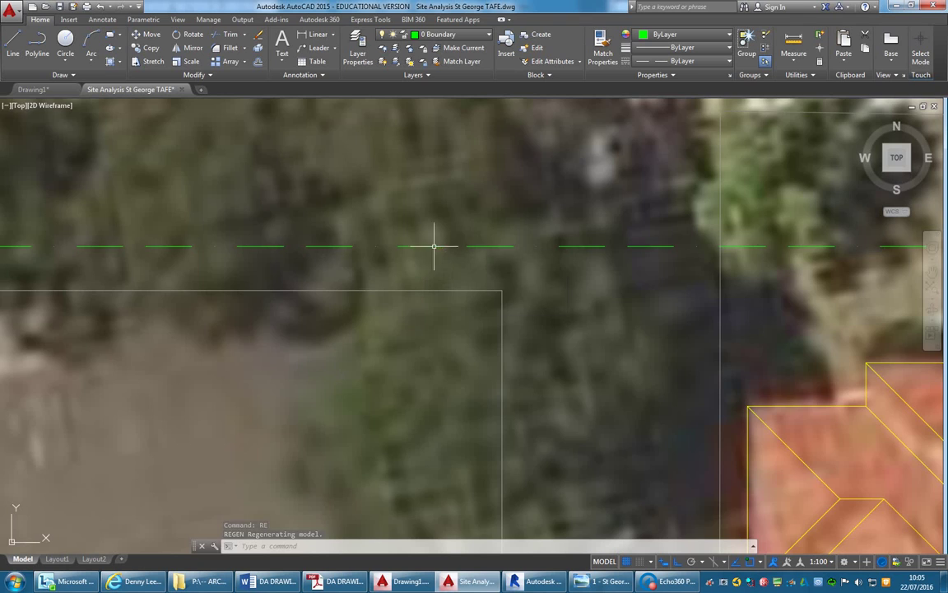
{"action": "scroll", "coordinate": [425, 244], "scroll_direction": "down", "scroll_amount": 5}
{"action": "middle_click_drag", "start_coordinate": [318, 320], "coordinate": [432, 289]}
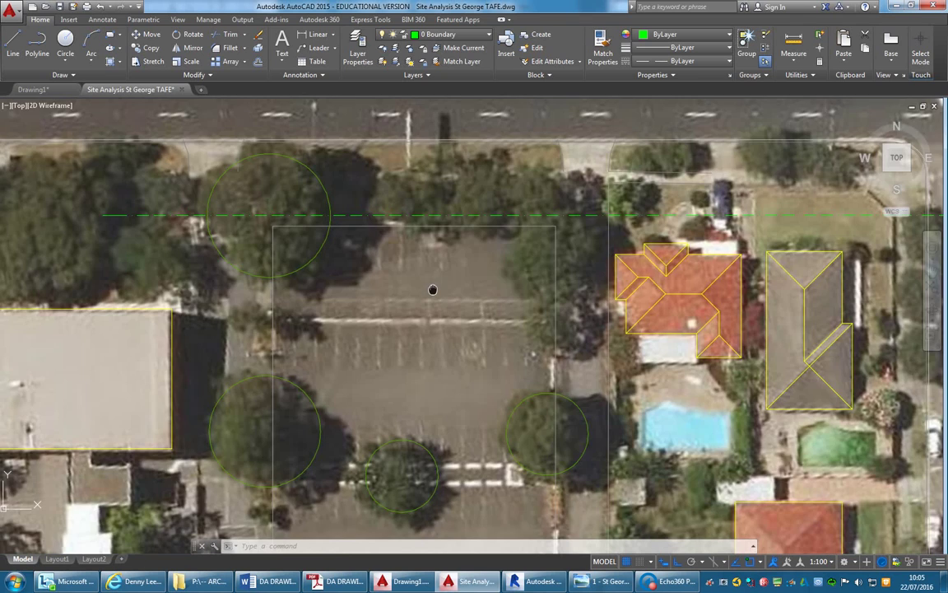
{"action": "scroll", "coordinate": [433, 290], "scroll_direction": "down", "scroll_amount": 3}
{"action": "scroll", "coordinate": [404, 268], "scroll_direction": "up", "scroll_amount": 1}
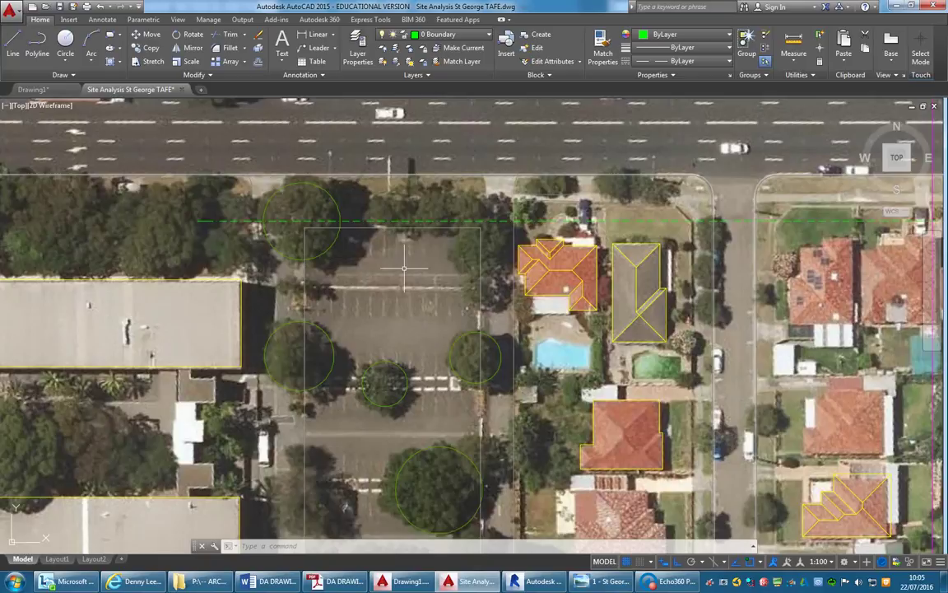
{"action": "middle_click_drag", "start_coordinate": [404, 268], "coordinate": [409, 279]}
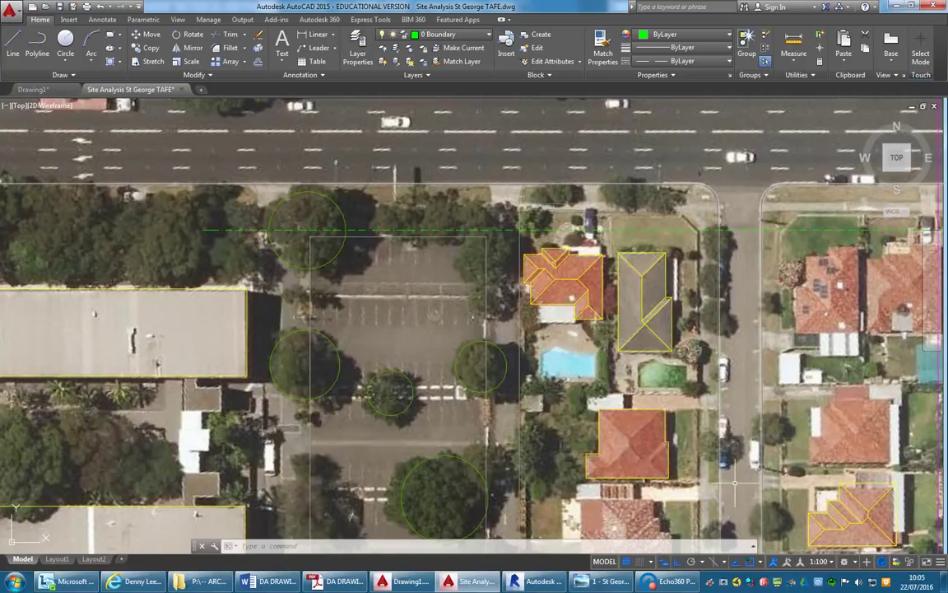
- Bring up the status-bar Annotation Scale list
{"action": "left_click", "coordinate": [836, 571]}
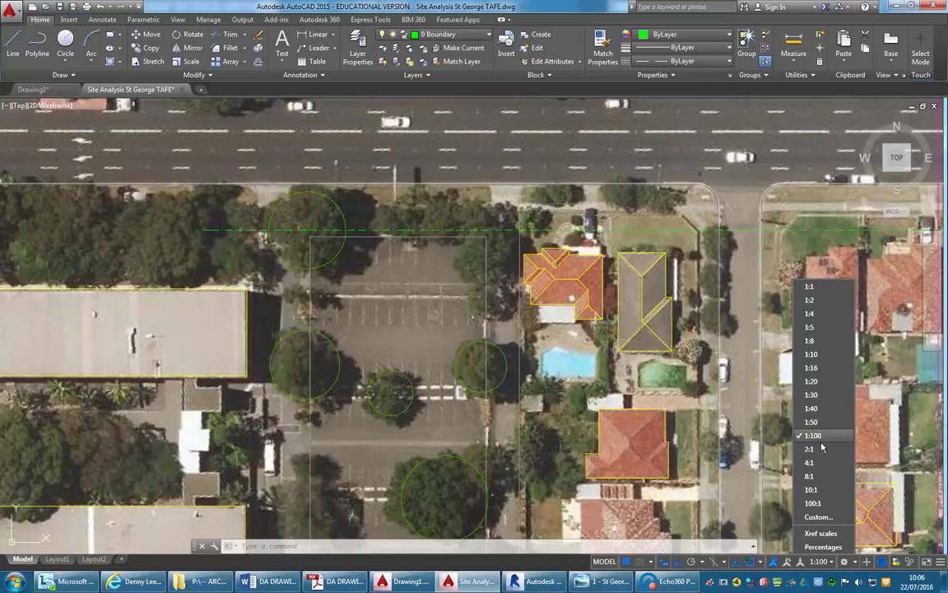
- Add a custom 1:200 scale (1 paper unit to 200 drawing units) and move it after 1:100
{"action": "left_click", "coordinate": [823, 520]}
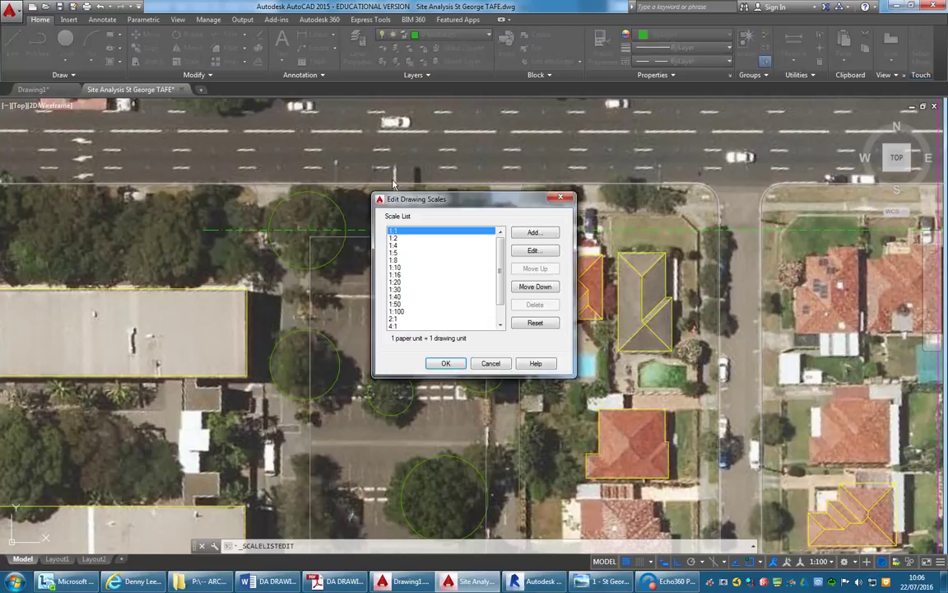
{"action": "left_click", "coordinate": [536, 234]}
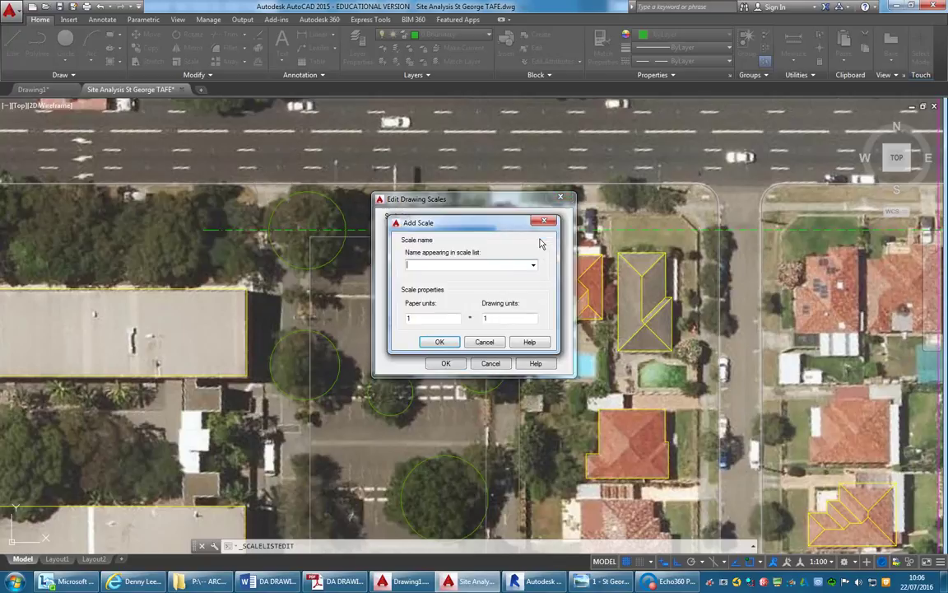
{"action": "type", "text": "1:200"}
{"action": "double_click", "coordinate": [514, 318]}
{"action": "type", "text": "200"}
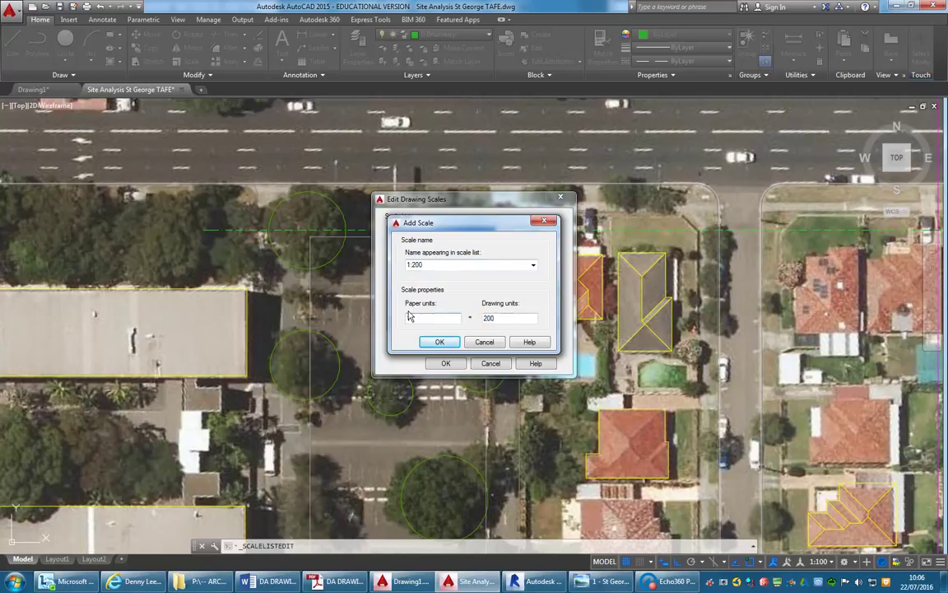
{"action": "left_click", "coordinate": [410, 317]}
{"action": "left_click", "coordinate": [442, 344]}
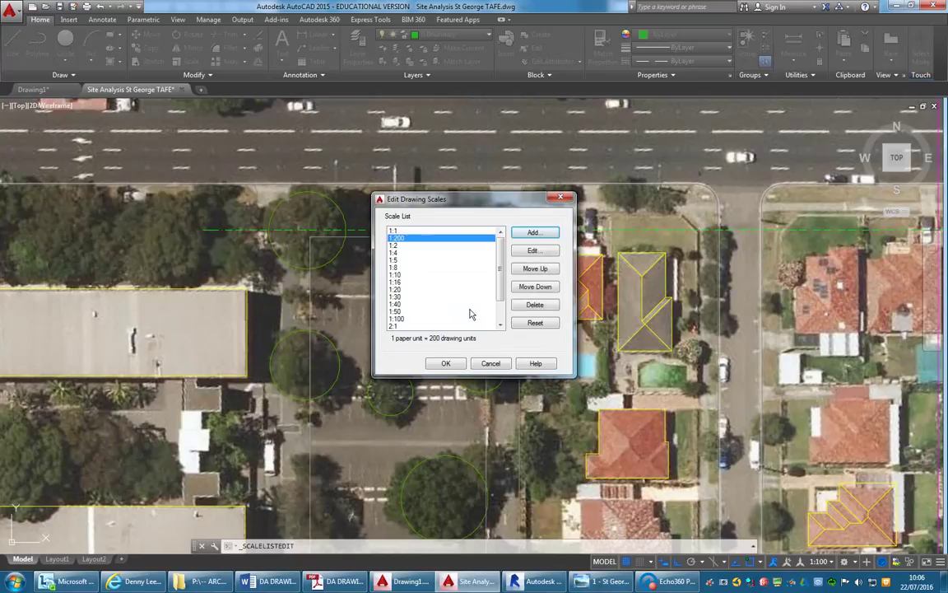
{"action": "double_click", "coordinate": [545, 290]}
{"action": "double_click", "coordinate": [545, 290]}
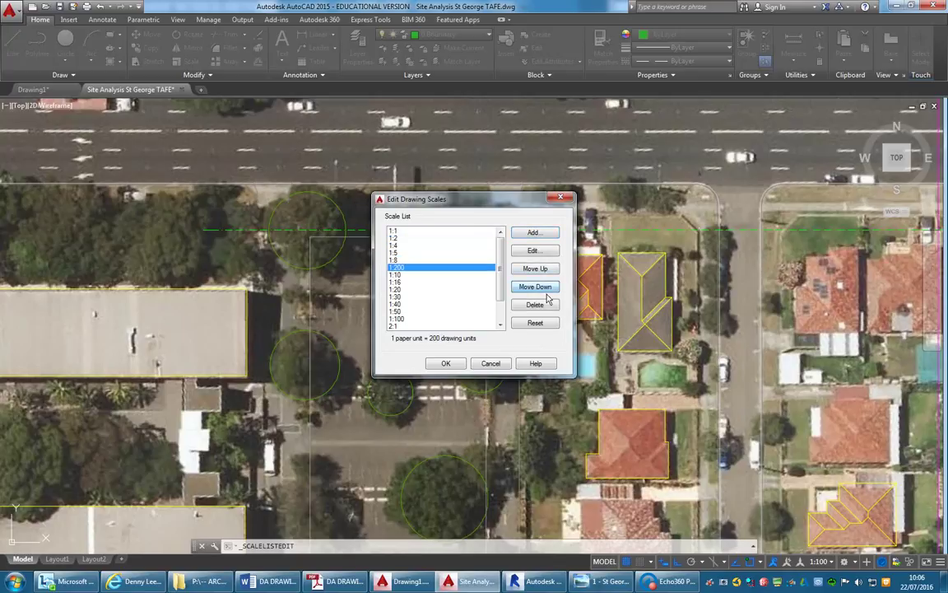
{"action": "double_click", "coordinate": [545, 290]}
{"action": "double_click", "coordinate": [545, 289]}
{"action": "left_click", "coordinate": [545, 289]}
{"action": "double_click", "coordinate": [546, 290]}
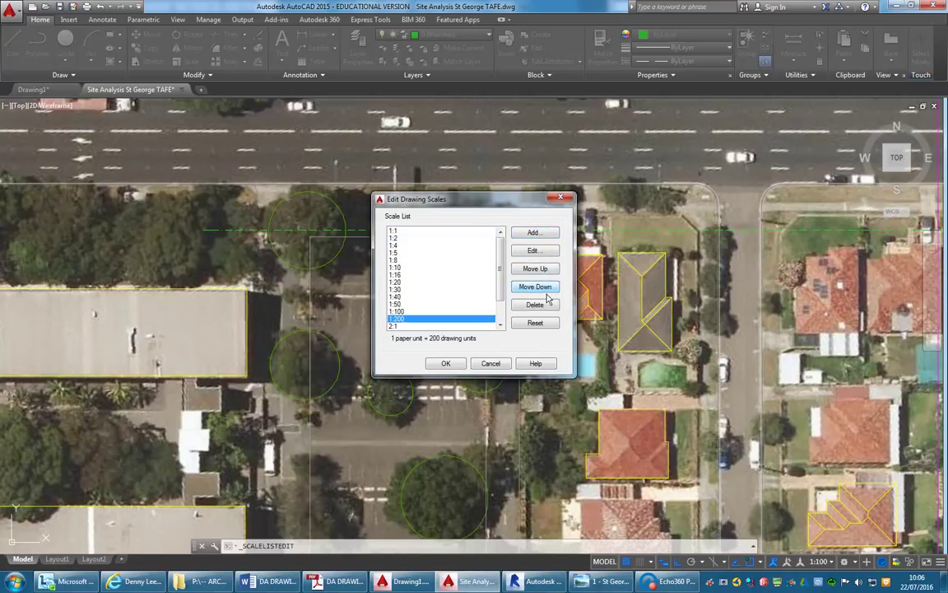
- Add a 1:500 scale and save the edited scale list
{"action": "left_click", "coordinate": [534, 234]}
{"action": "type", "text": "1:"}
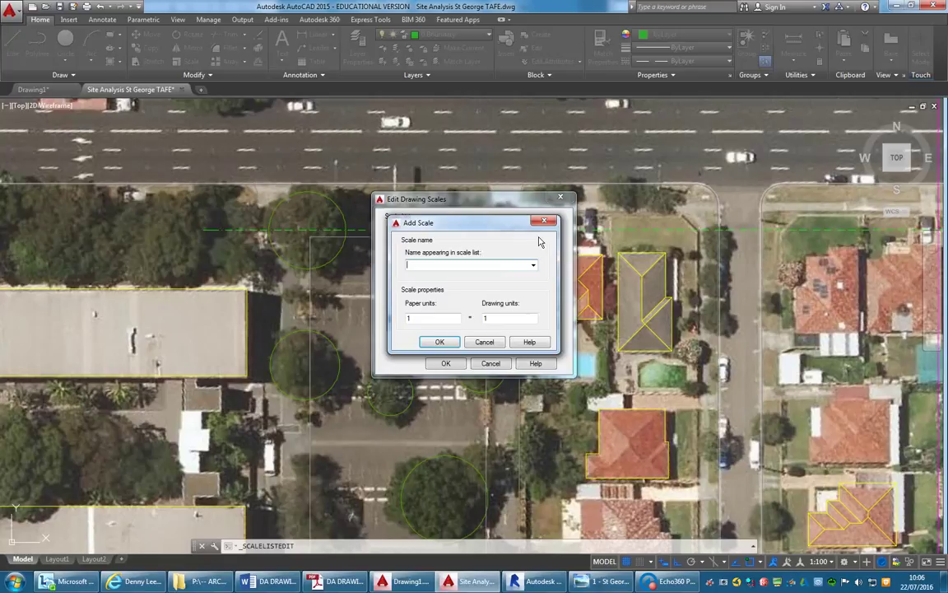
{"action": "type", "text": "500"}
{"action": "double_click", "coordinate": [510, 319]}
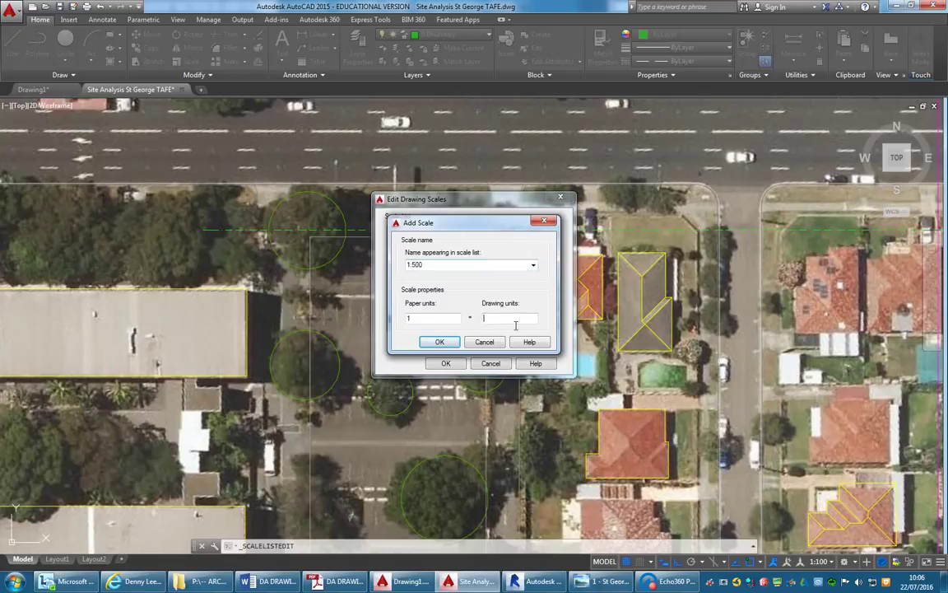
{"action": "type", "text": "500"}
{"action": "left_click", "coordinate": [440, 342]}
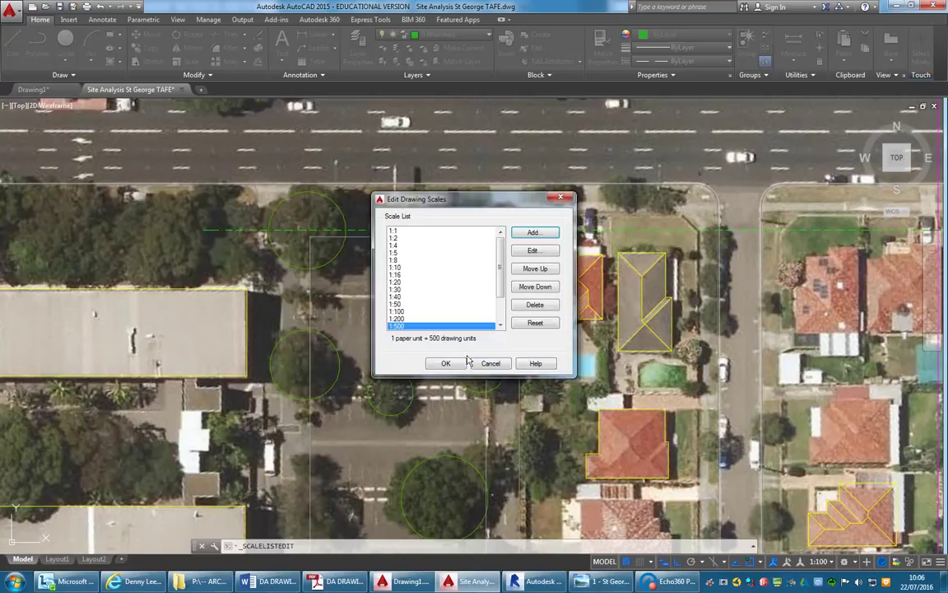
{"action": "left_click", "coordinate": [441, 364]}
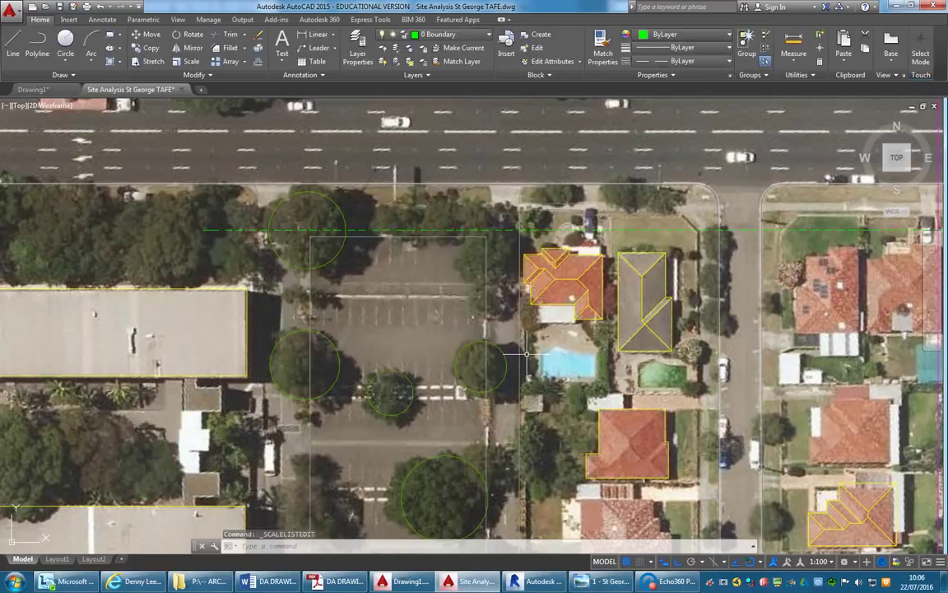
- Switch the annotation scale to 1:500 and regenerate the drawing
{"action": "left_click", "coordinate": [829, 561]}
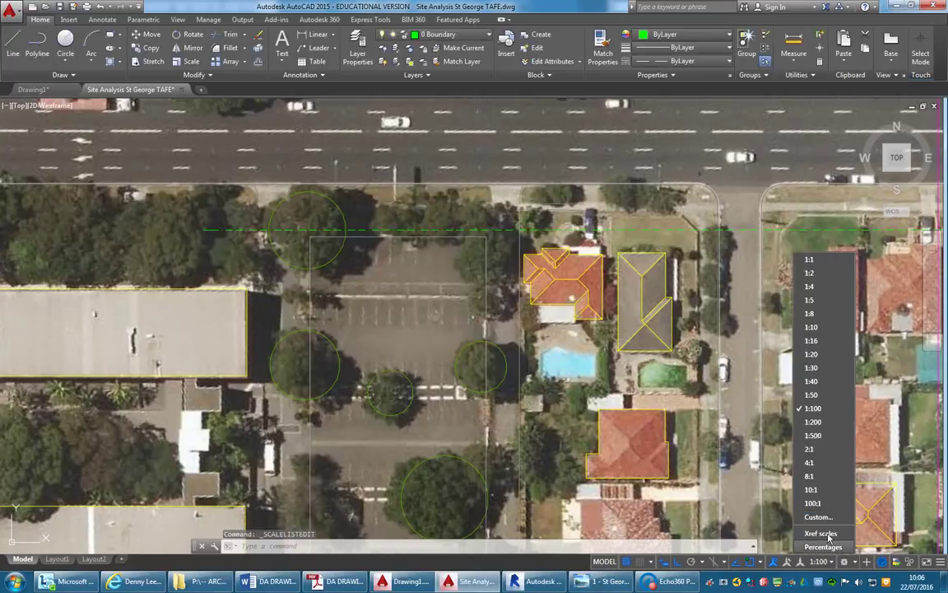
{"action": "left_click", "coordinate": [815, 439]}
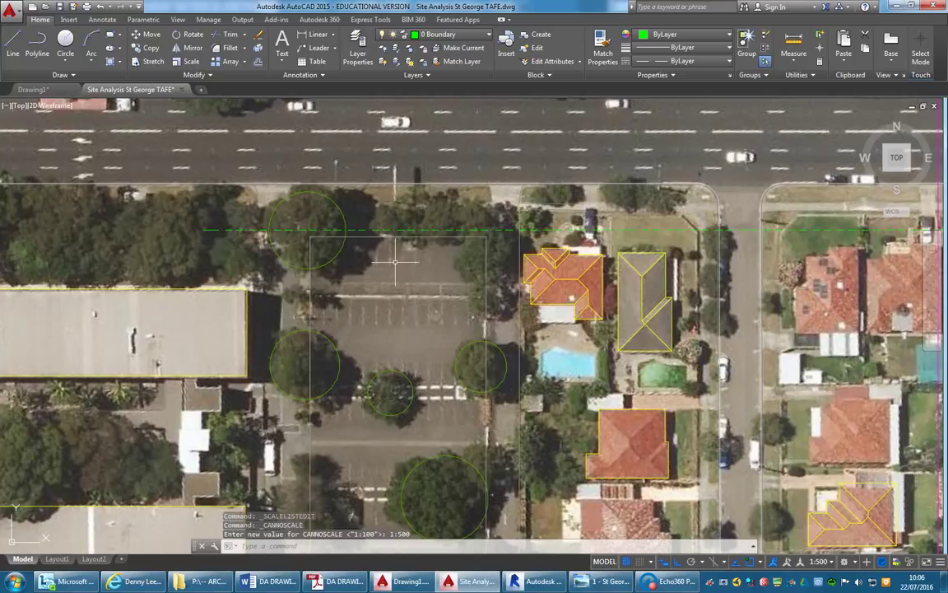
{"action": "type", "text": "re"}
{"action": "key", "text": "Return"}
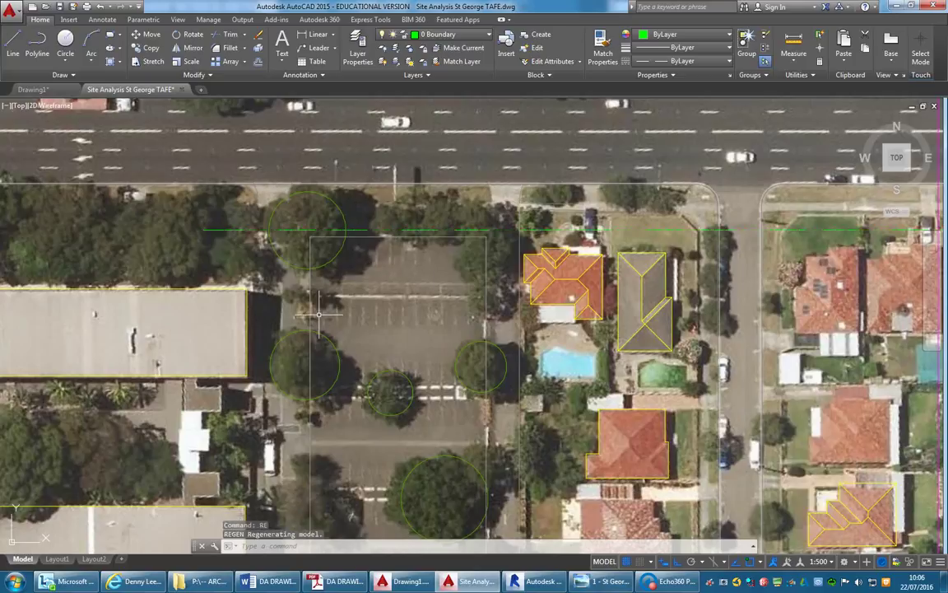
- Switch the annotation scale to 1:200, regenerate with RE, and zoom out
{"action": "left_click", "coordinate": [829, 562]}
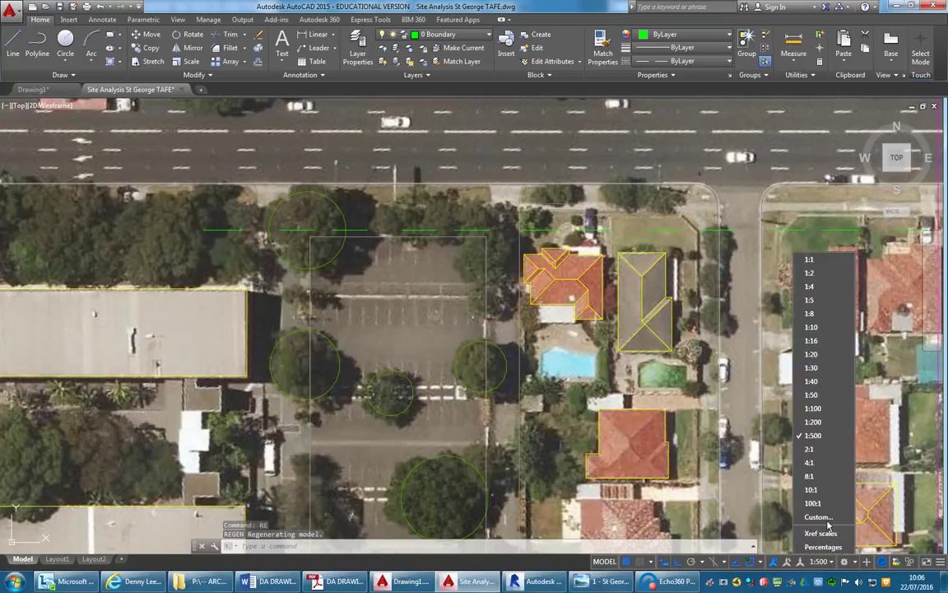
{"action": "left_click", "coordinate": [815, 423]}
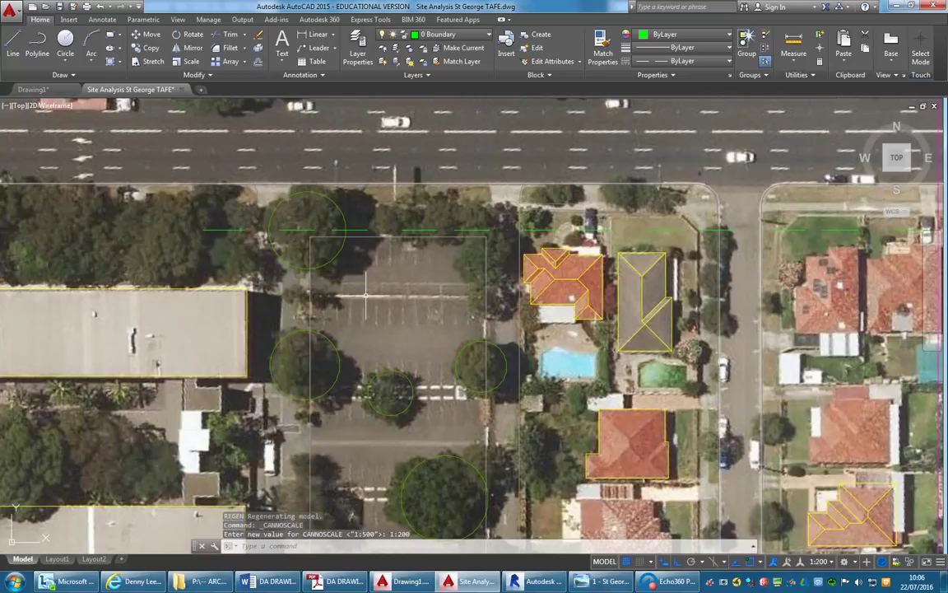
{"action": "type", "text": "re"}
{"action": "key", "text": "Return"}
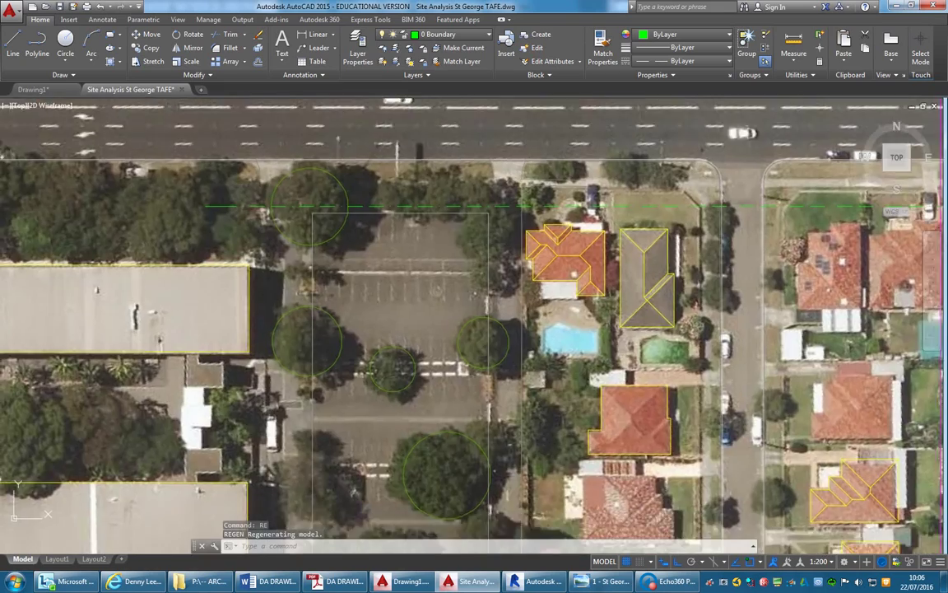
{"action": "scroll", "coordinate": [315, 244], "scroll_direction": "down", "scroll_amount": 4}
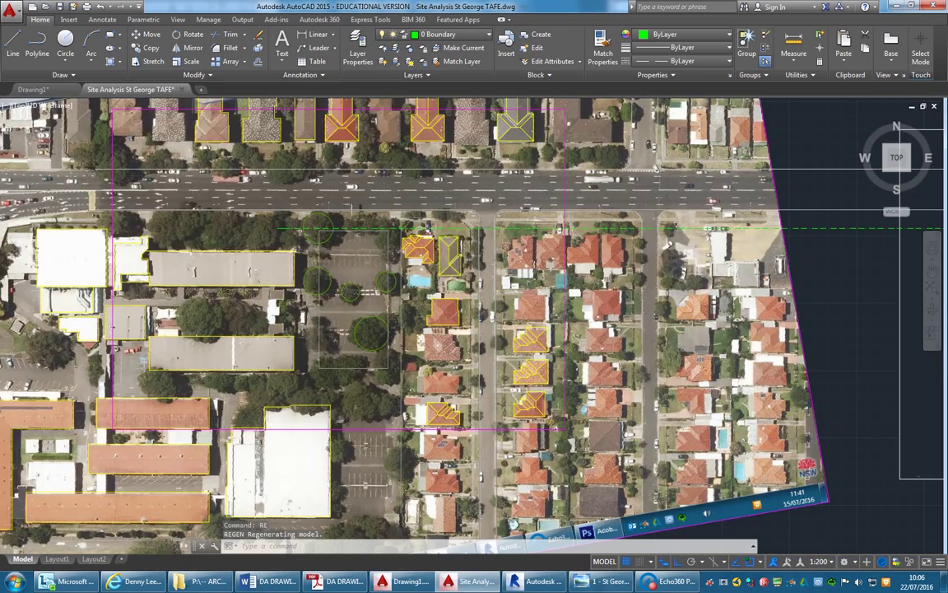
{"action": "scroll", "coordinate": [129, 290], "scroll_direction": "down", "scroll_amount": 2}
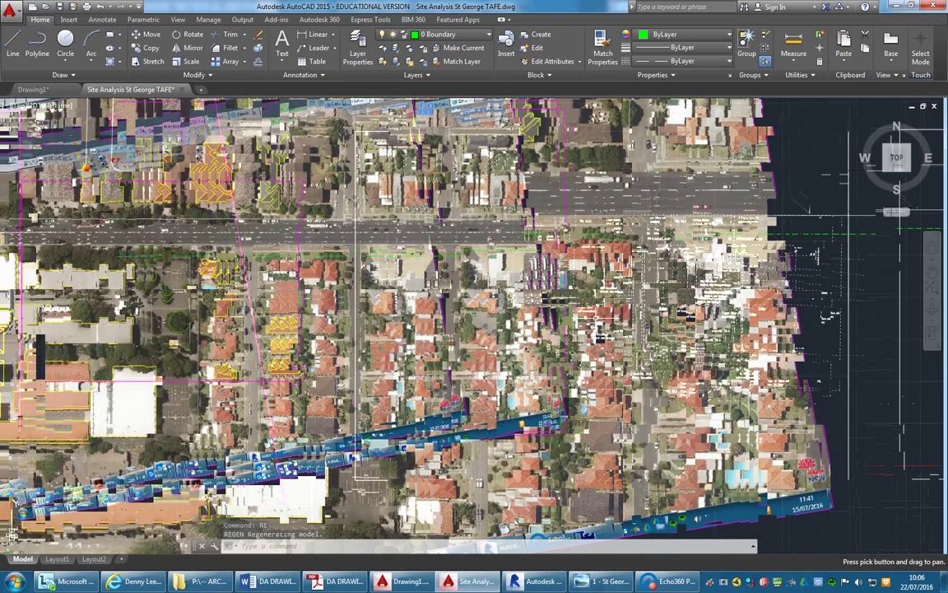
- Draw a line from a point on the site boundary and end it with Enter
{"action": "left_click", "coordinate": [12, 45]}
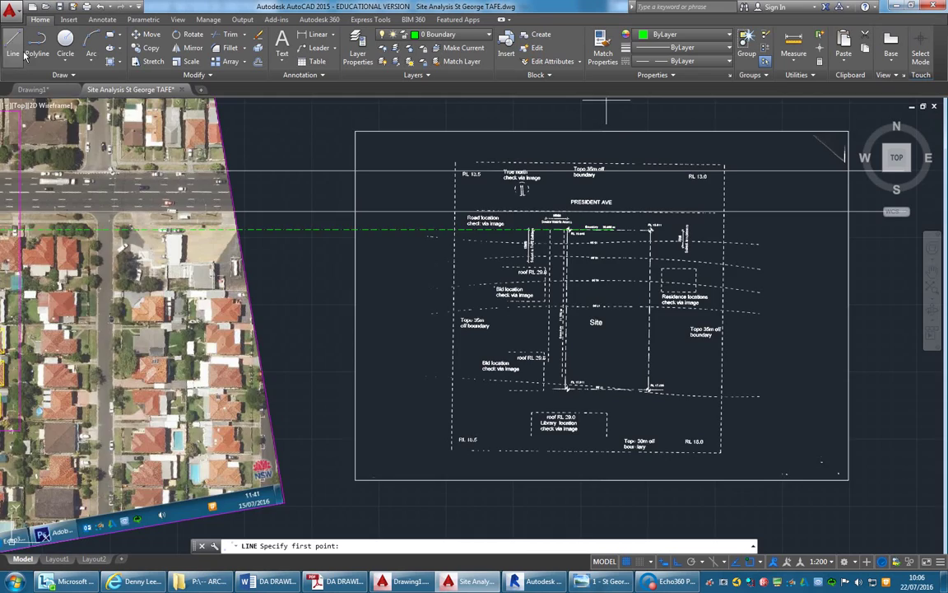
{"action": "scroll", "coordinate": [596, 391], "scroll_direction": "up", "scroll_amount": 2}
{"action": "scroll", "coordinate": [595, 391], "scroll_direction": "up", "scroll_amount": 3}
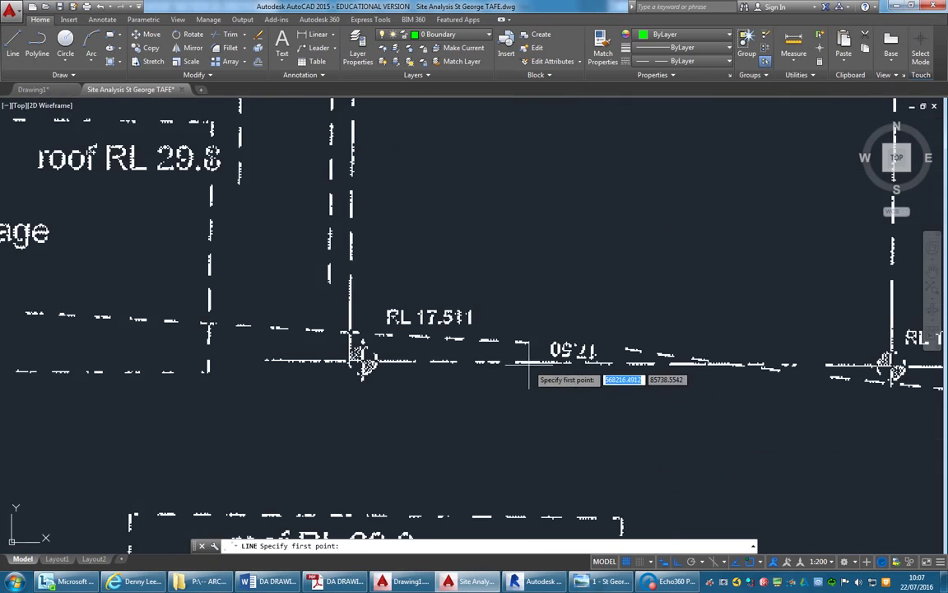
{"action": "left_click", "coordinate": [524, 360]}
{"action": "scroll", "coordinate": [524, 362], "scroll_direction": "down", "scroll_amount": 3}
{"action": "middle_click_drag", "start_coordinate": [201, 382], "coordinate": [724, 354]}
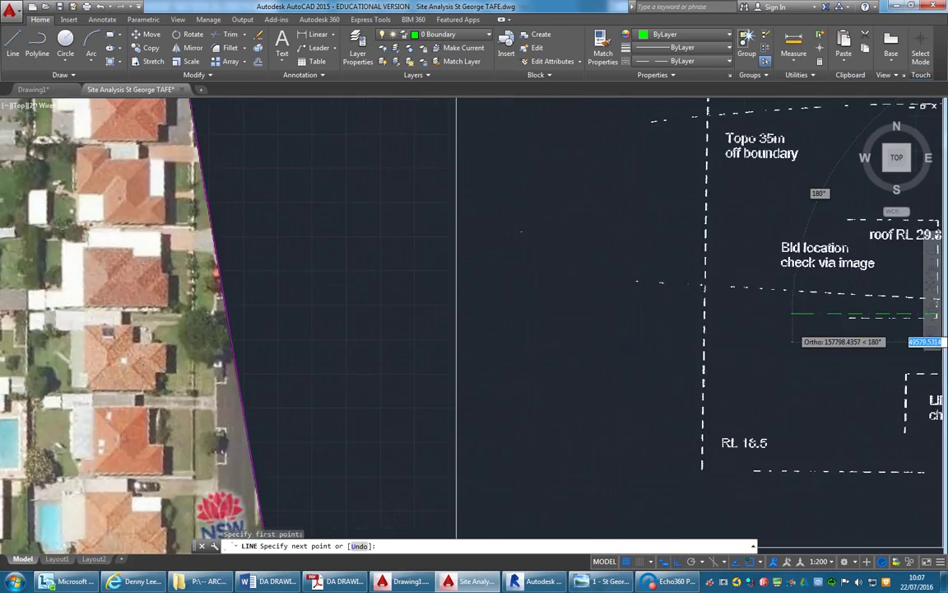
{"action": "scroll", "coordinate": [618, 317], "scroll_direction": "up", "scroll_amount": 4}
{"action": "scroll", "coordinate": [626, 461], "scroll_direction": "down", "scroll_amount": 3}
{"action": "scroll", "coordinate": [577, 494], "scroll_direction": "up", "scroll_amount": 2}
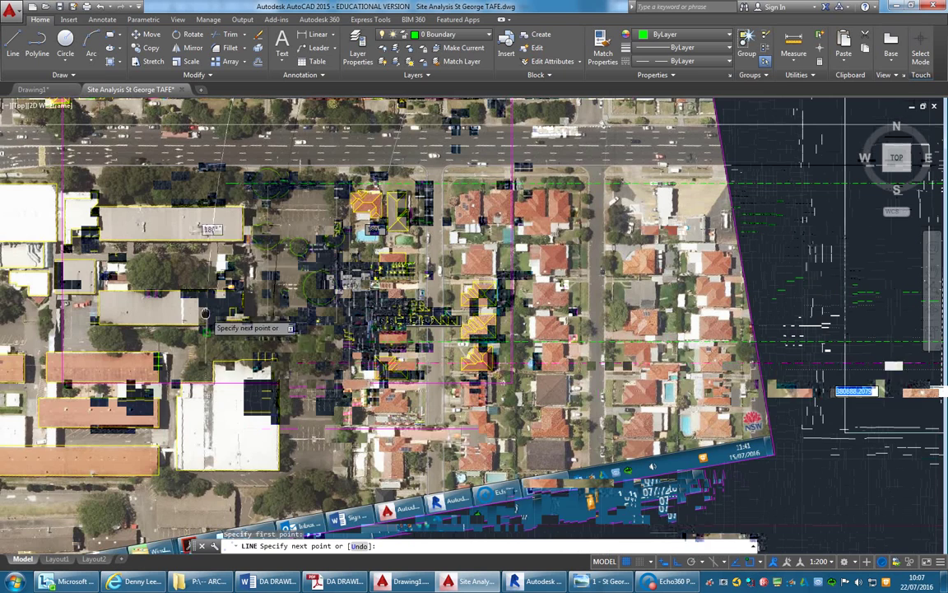
{"action": "scroll", "coordinate": [190, 296], "scroll_direction": "up", "scroll_amount": 2}
{"action": "scroll", "coordinate": [320, 377], "scroll_direction": "up", "scroll_amount": 2}
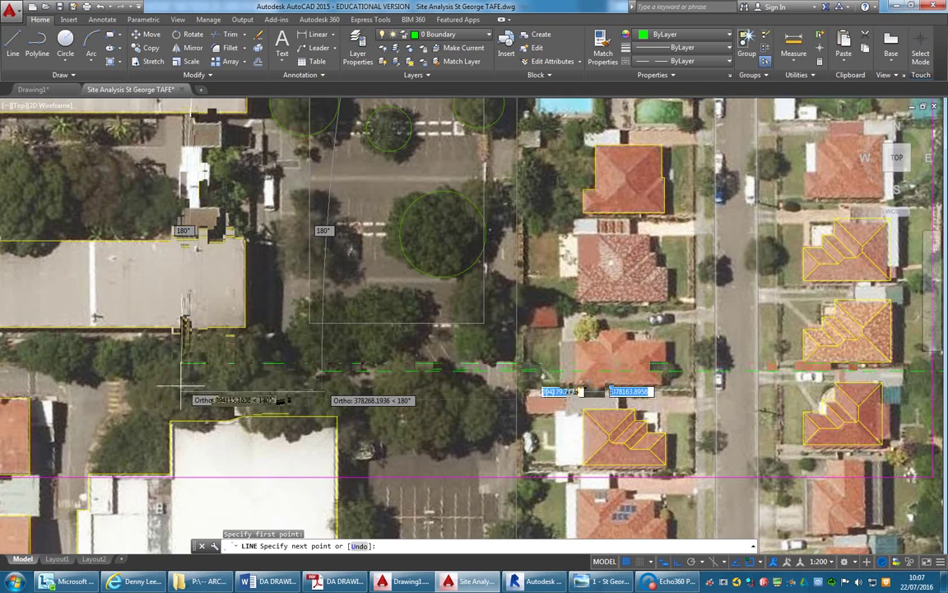
{"action": "scroll", "coordinate": [177, 385], "scroll_direction": "up", "scroll_amount": 2}
{"action": "right_click", "coordinate": [239, 264]}
{"action": "left_click", "coordinate": [255, 268]}
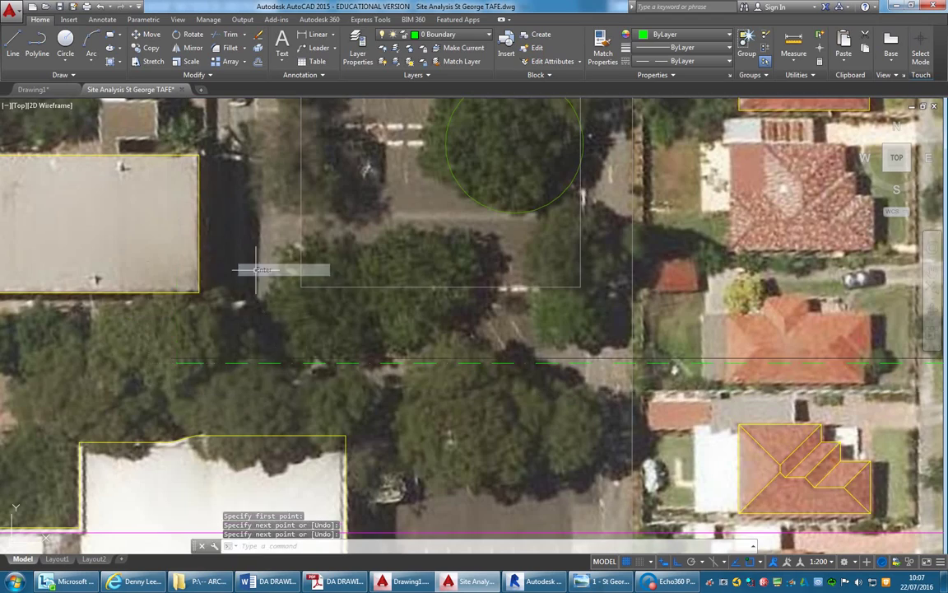
- Zoom out and pan until the survey drawing sheet is centred in view
{"action": "scroll", "coordinate": [290, 284], "scroll_direction": "down", "scroll_amount": 4}
{"action": "middle_click_drag", "start_coordinate": [290, 284], "coordinate": [335, 288]}
{"action": "scroll", "coordinate": [335, 287], "scroll_direction": "down", "scroll_amount": 2}
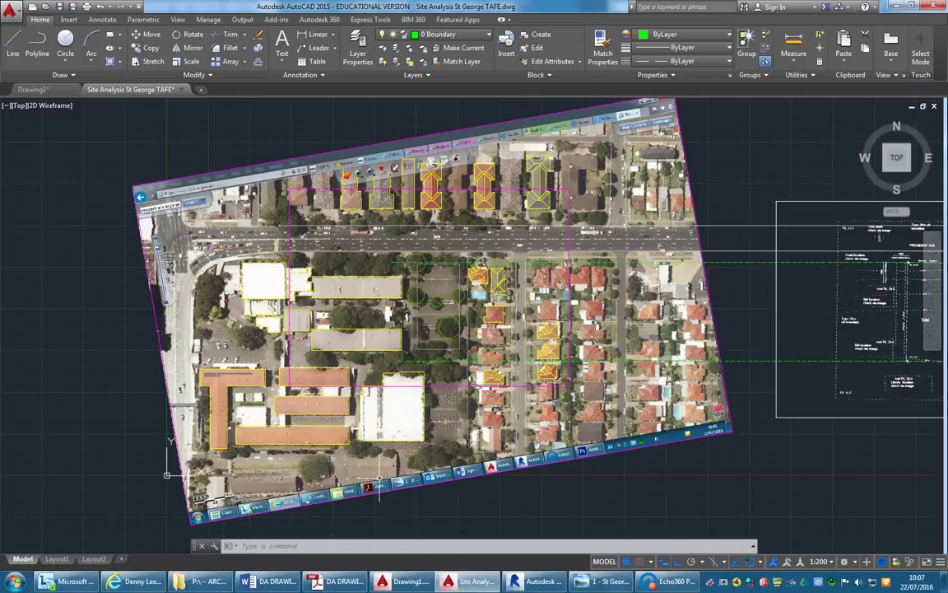
{"action": "middle_click_drag", "start_coordinate": [435, 343], "coordinate": [391, 360]}
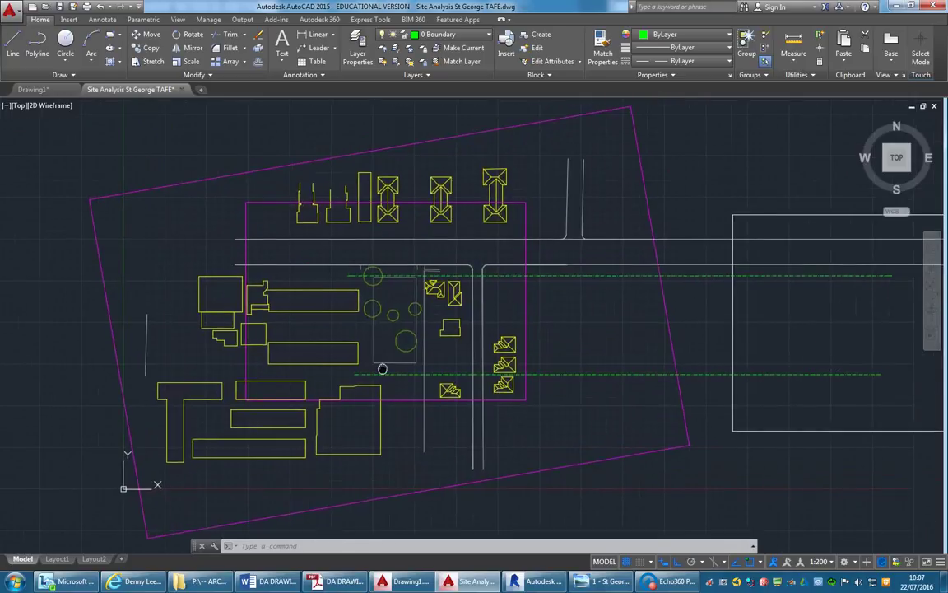
{"action": "middle_click_drag", "start_coordinate": [718, 286], "coordinate": [367, 308]}
- Start a trial line at the RL 15.011 boundary corner
{"action": "scroll", "coordinate": [368, 308], "scroll_direction": "up", "scroll_amount": 4}
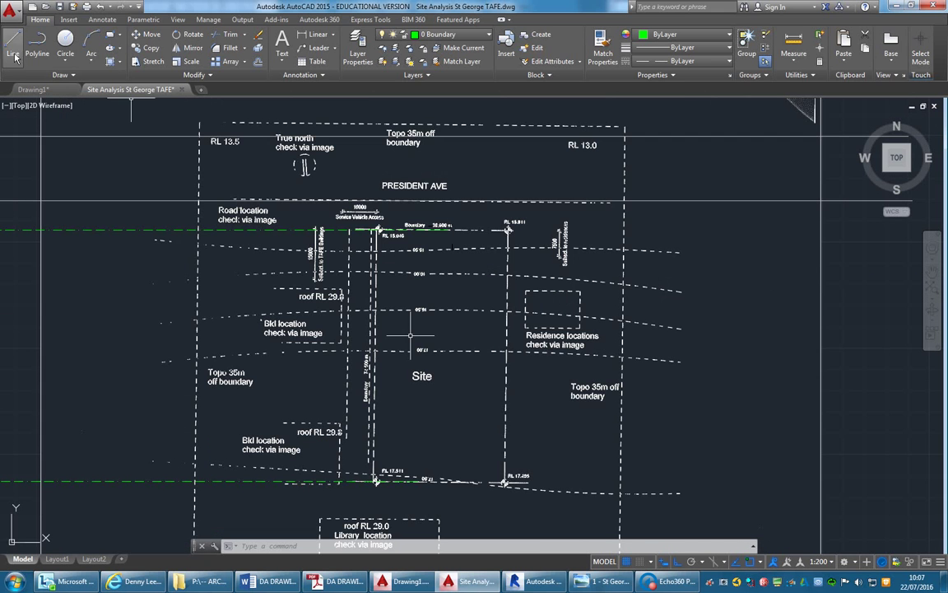
{"action": "left_click", "coordinate": [14, 51]}
{"action": "scroll", "coordinate": [508, 233], "scroll_direction": "up", "scroll_amount": 8}
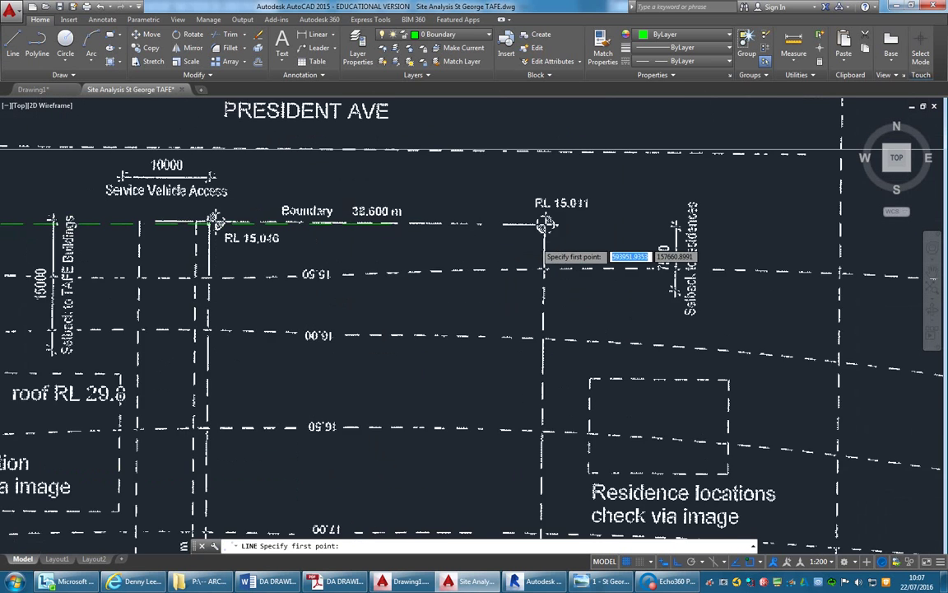
{"action": "left_click", "coordinate": [558, 195]}
{"action": "scroll", "coordinate": [535, 222], "scroll_direction": "down", "scroll_amount": 4}
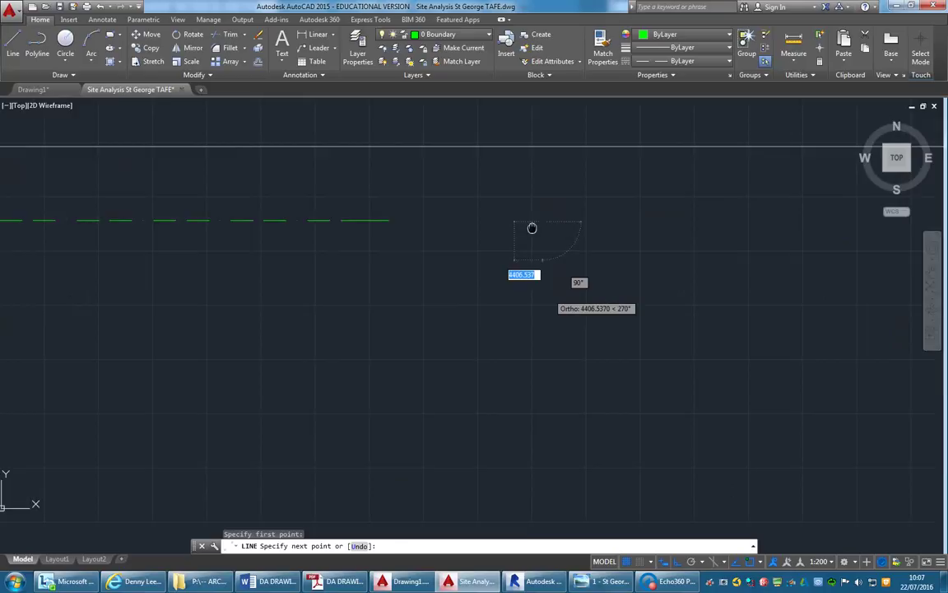
{"action": "scroll", "coordinate": [494, 330], "scroll_direction": "down", "scroll_amount": 5}
{"action": "scroll", "coordinate": [490, 395], "scroll_direction": "up", "scroll_amount": 10}
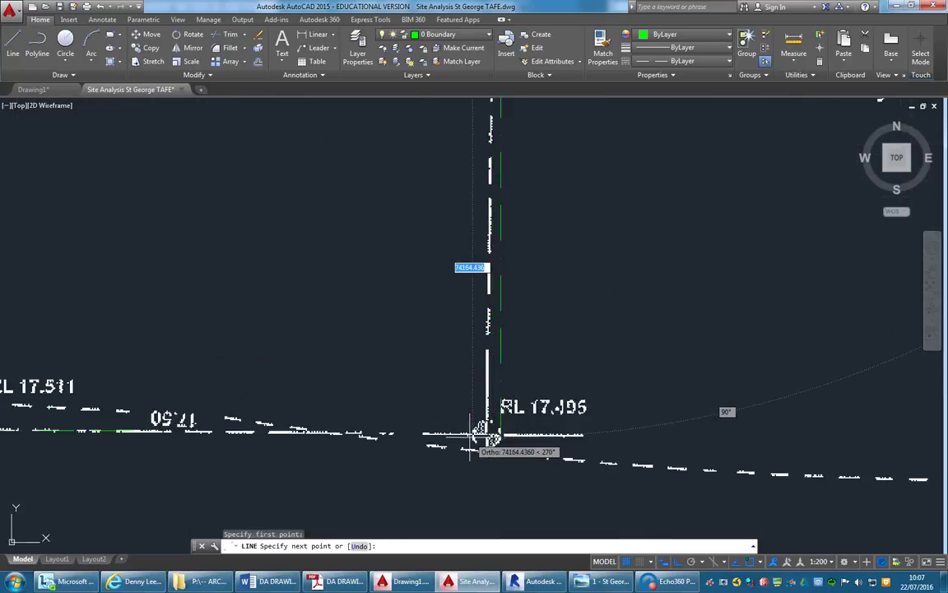
{"action": "scroll", "coordinate": [477, 434], "scroll_direction": "down", "scroll_amount": 5}
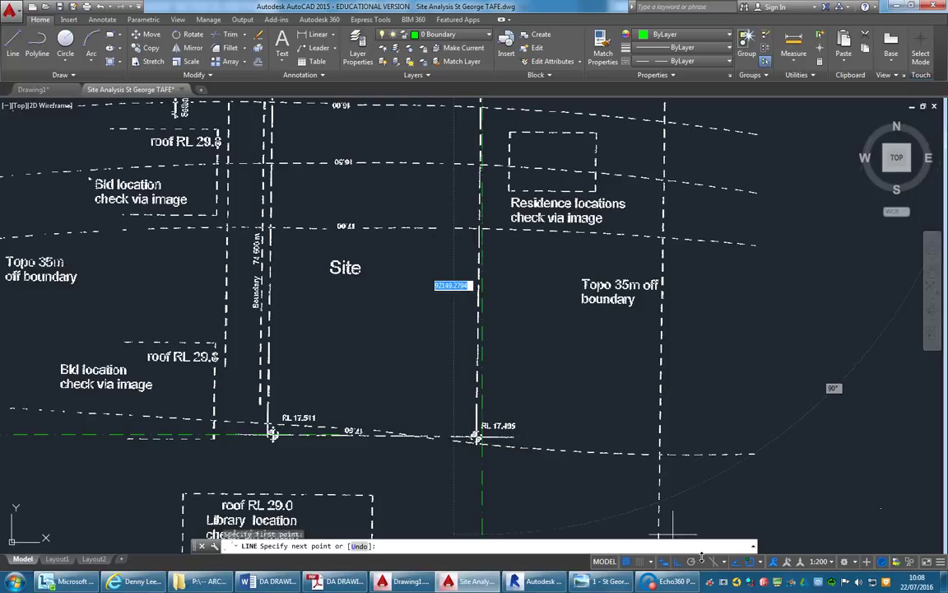
- Turn Ortho off with F8, then cancel the unfinished line
{"action": "key", "text": "F8"}
{"action": "scroll", "coordinate": [482, 432], "scroll_direction": "up", "scroll_amount": 5}
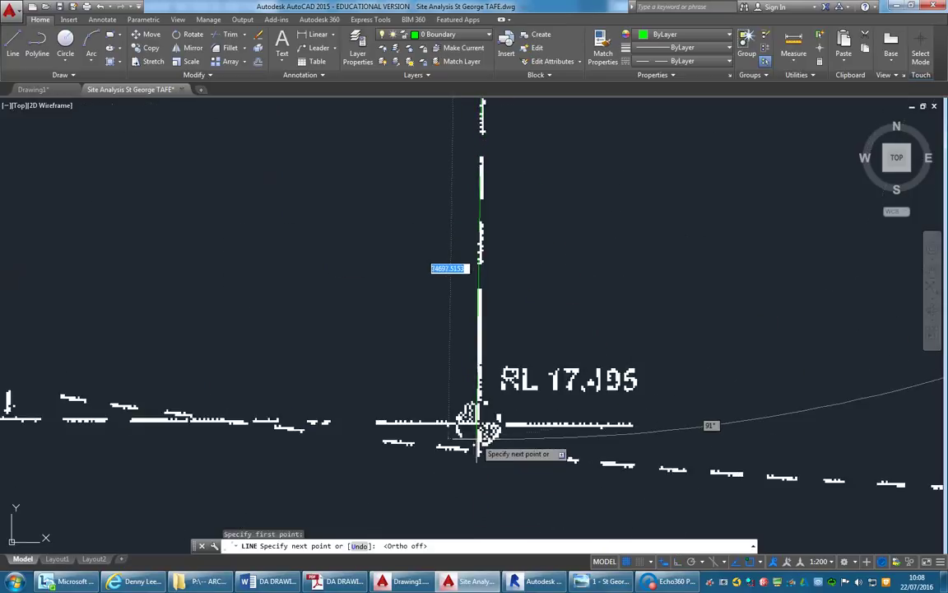
{"action": "scroll", "coordinate": [480, 427], "scroll_direction": "down", "scroll_amount": 6}
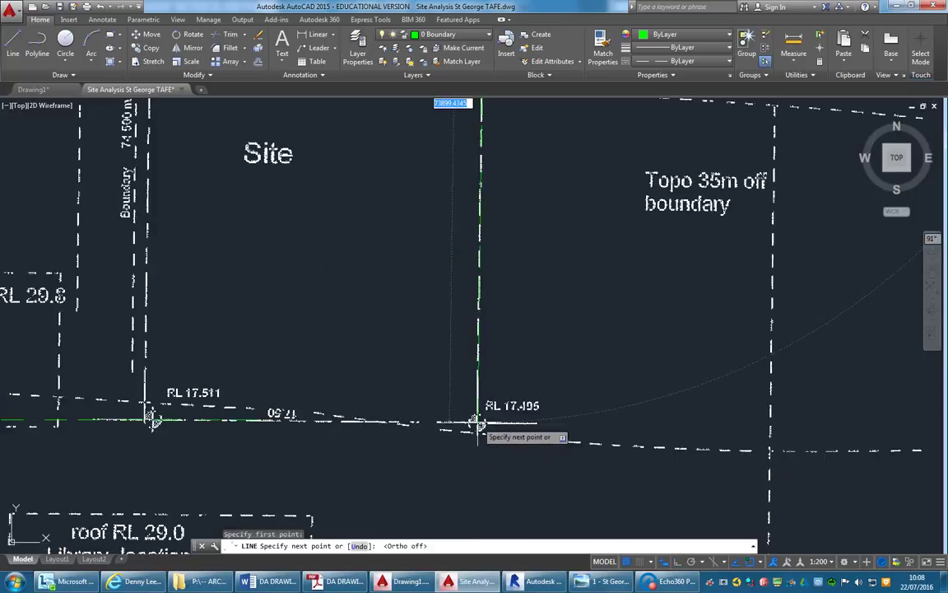
{"action": "middle_click_drag", "start_coordinate": [459, 437], "coordinate": [454, 438]}
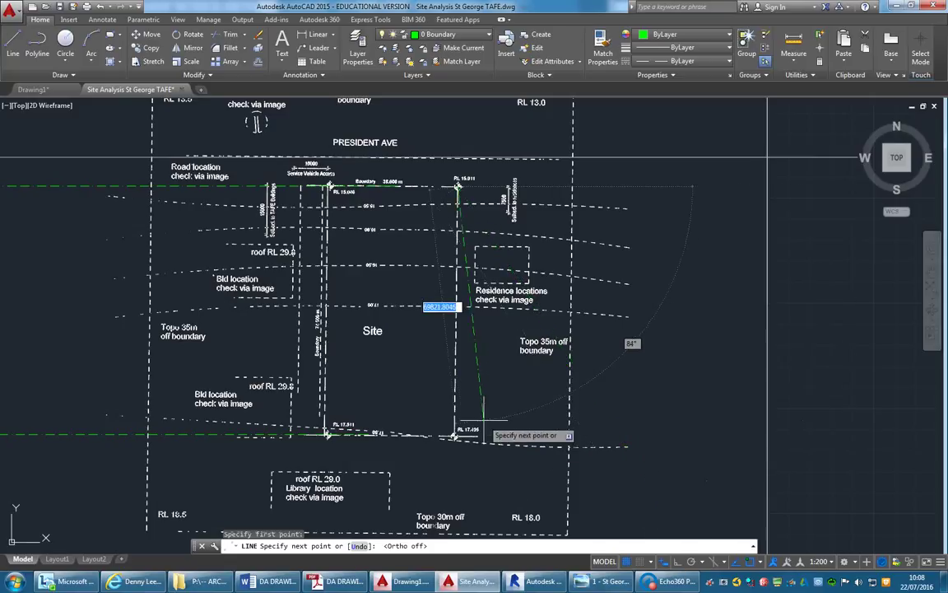
{"action": "key", "text": "Escape"}
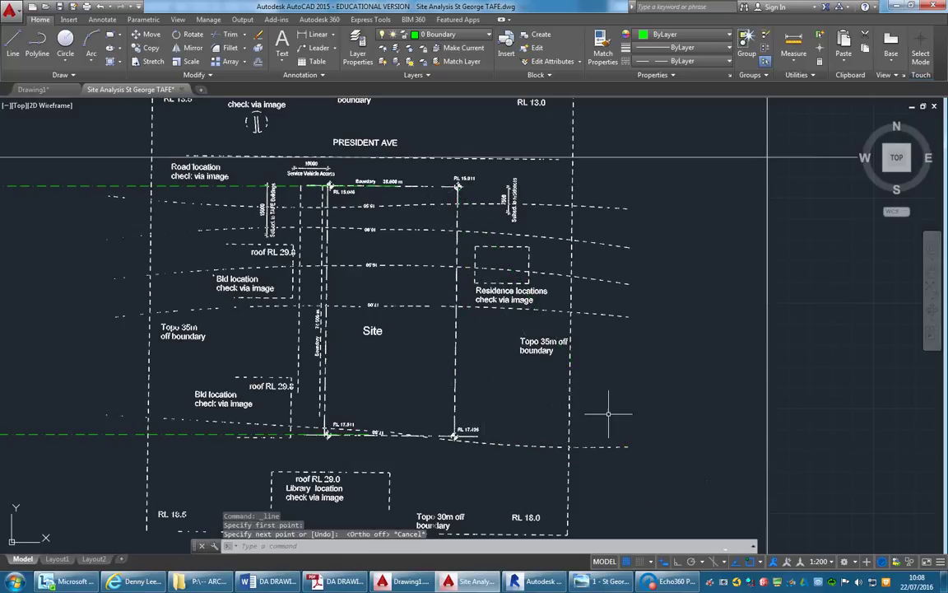
{"action": "key", "text": "Escape"}
{"action": "key", "text": "Escape"}
- Open Drawing Units with UNITS and close it without changes
{"action": "type", "text": "unit"}
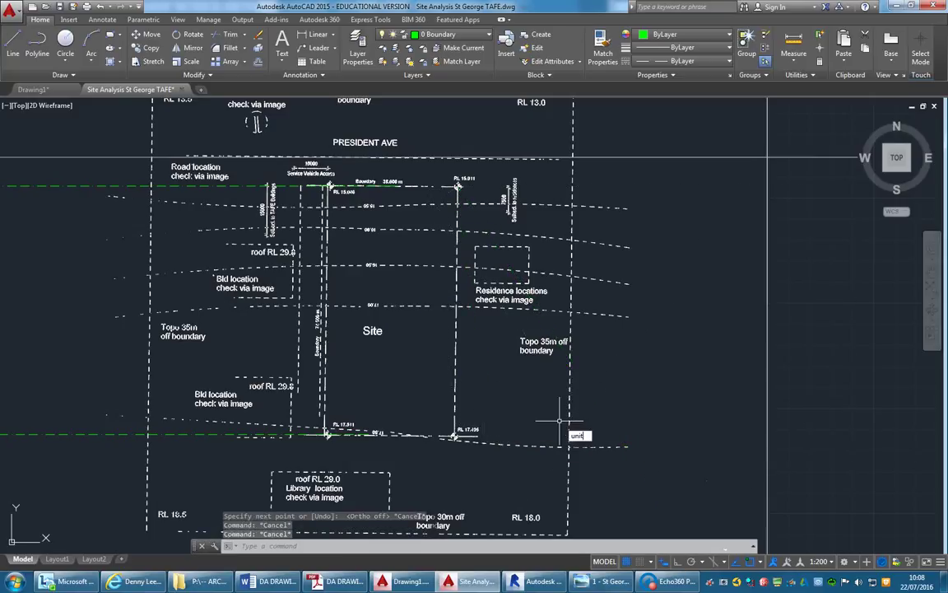
{"action": "type", "text": "s"}
{"action": "key", "text": "Return"}
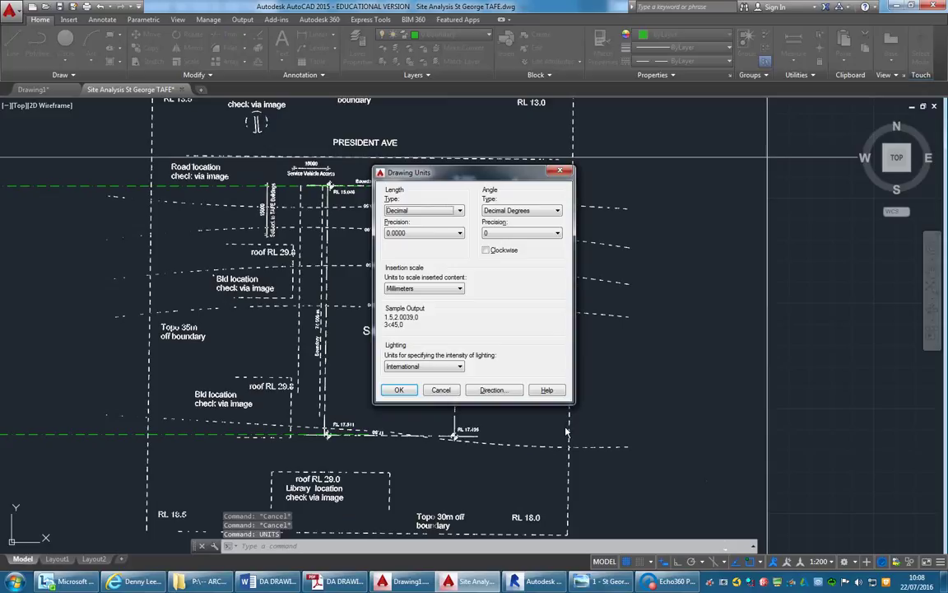
{"action": "left_click", "coordinate": [441, 390]}
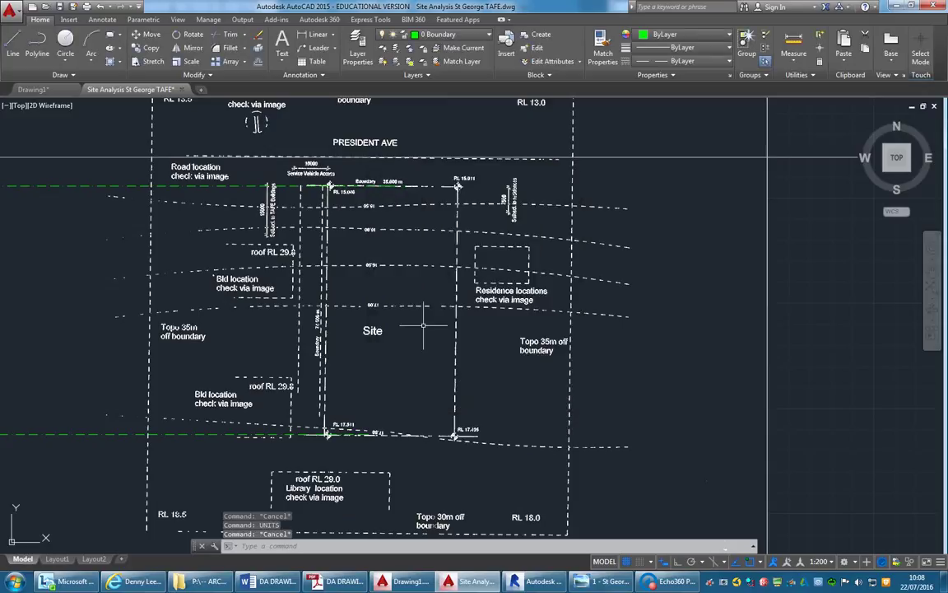
{"action": "key", "text": "Escape"}
{"action": "key", "text": "Escape"}
- Set the angle precision to 0.00 in Drawing Units and apply it
{"action": "type", "text": "unit"}
{"action": "key", "text": "Return"}
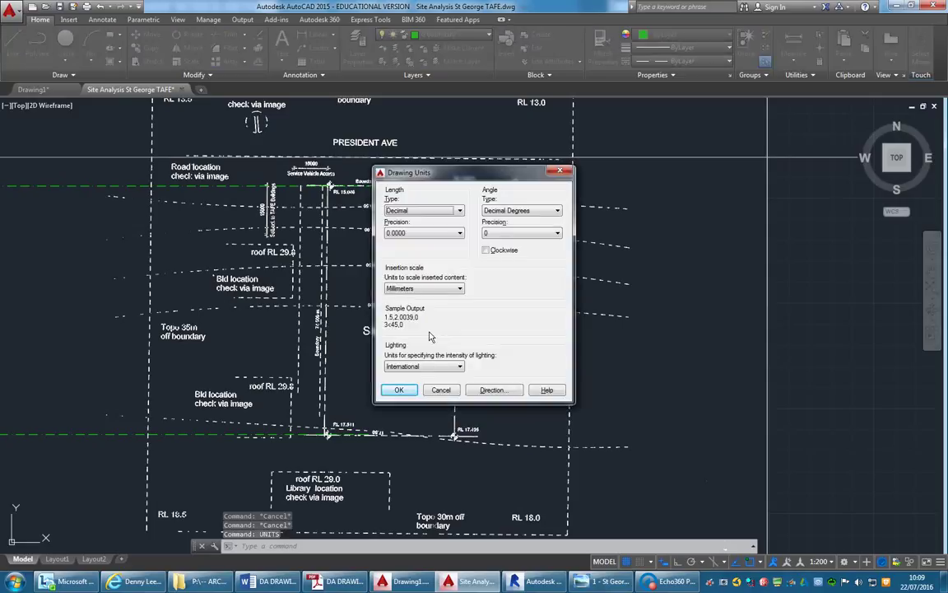
{"action": "left_click", "coordinate": [523, 233]}
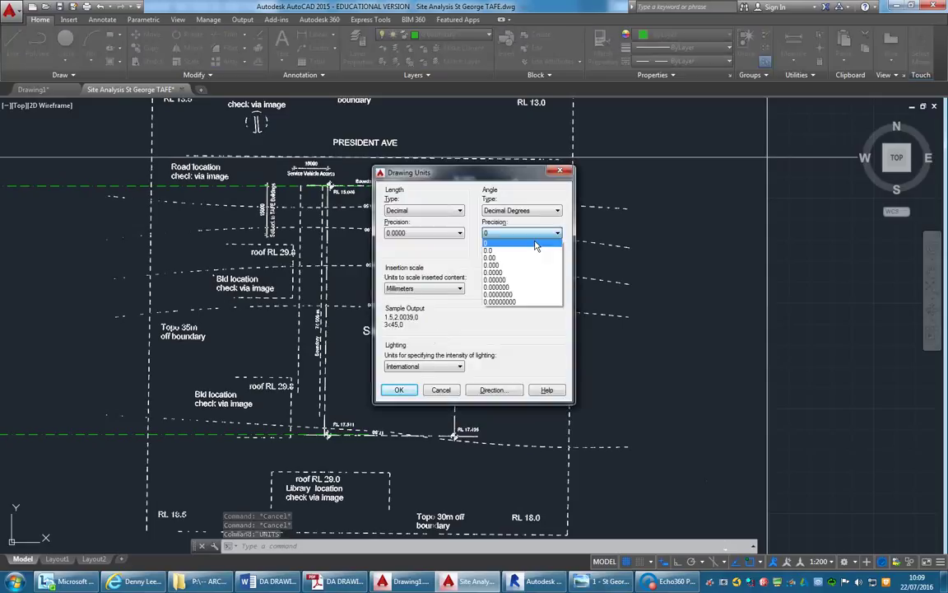
{"action": "left_click", "coordinate": [498, 258]}
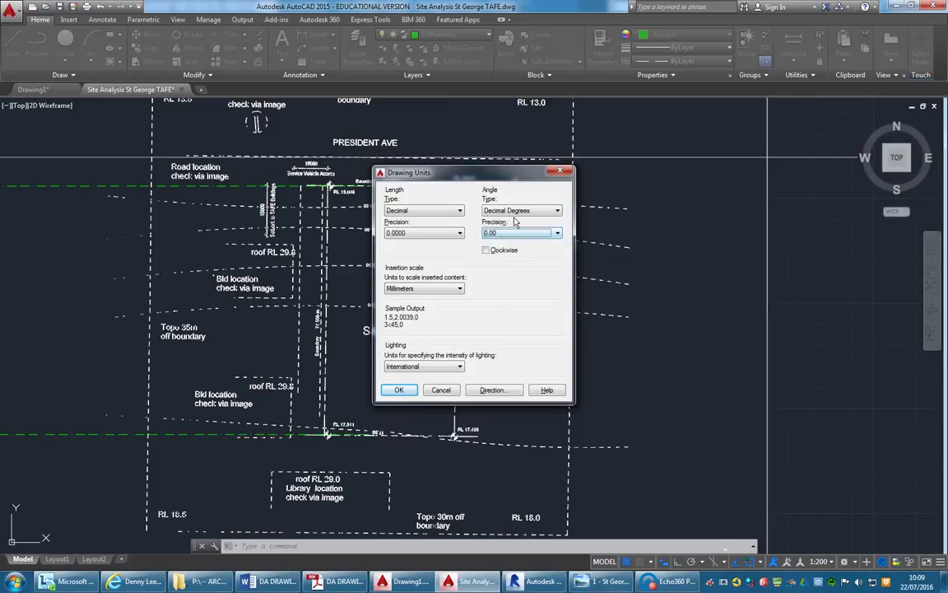
{"action": "left_click", "coordinate": [415, 396]}
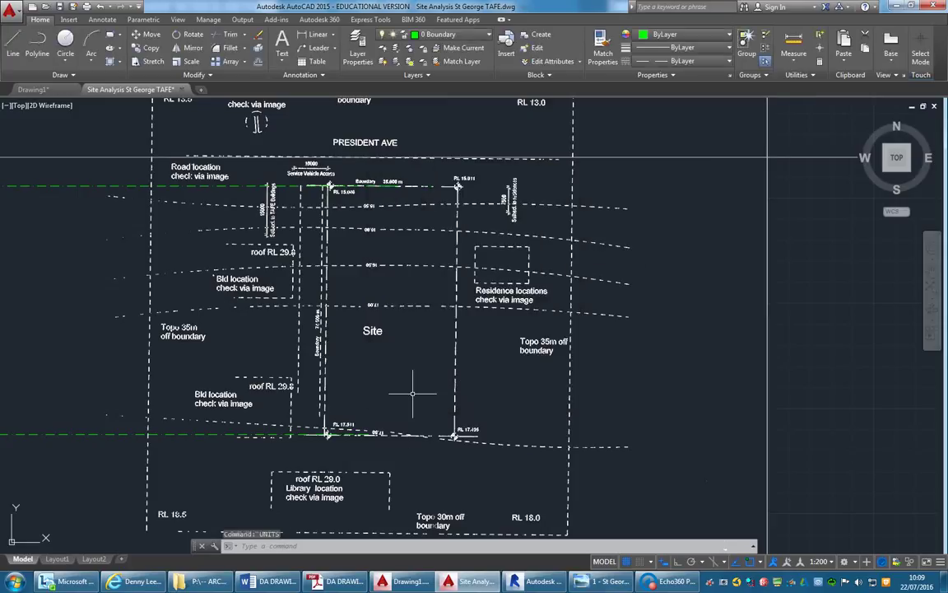
- Read the angle from RL 15.011 toward RL 17.495 without drawing, then reopen Drawing Units
{"action": "left_click", "coordinate": [20, 54]}
{"action": "scroll", "coordinate": [458, 186], "scroll_direction": "up", "scroll_amount": 9}
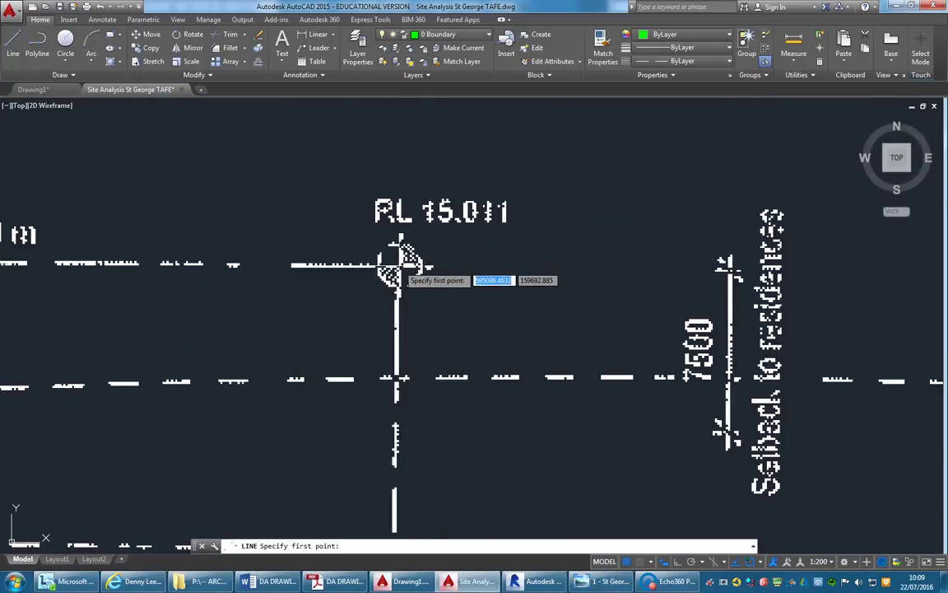
{"action": "left_click", "coordinate": [398, 265]}
{"action": "scroll", "coordinate": [358, 384], "scroll_direction": "up", "scroll_amount": 5}
{"action": "scroll", "coordinate": [379, 346], "scroll_direction": "down", "scroll_amount": 8}
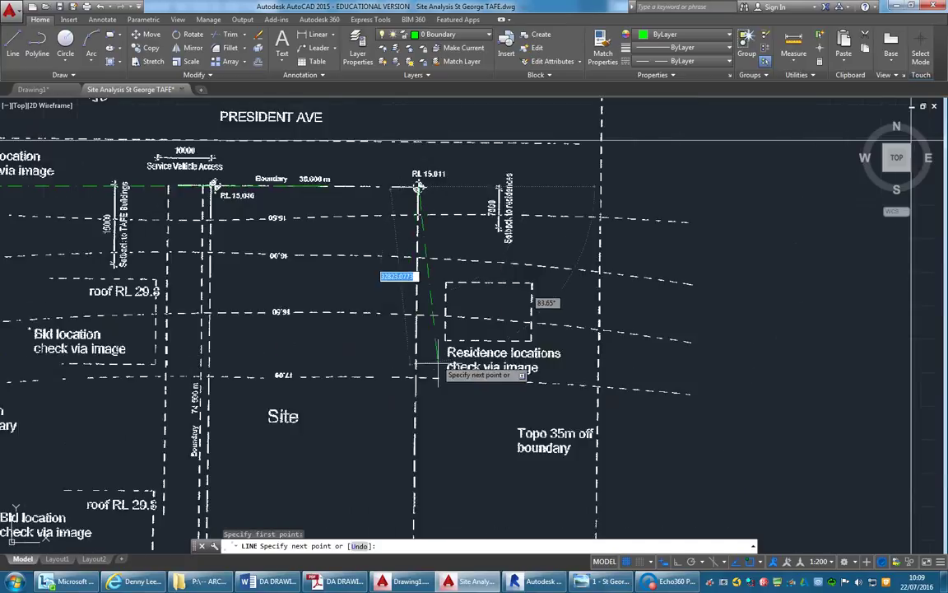
{"action": "scroll", "coordinate": [401, 367], "scroll_direction": "up", "scroll_amount": 4}
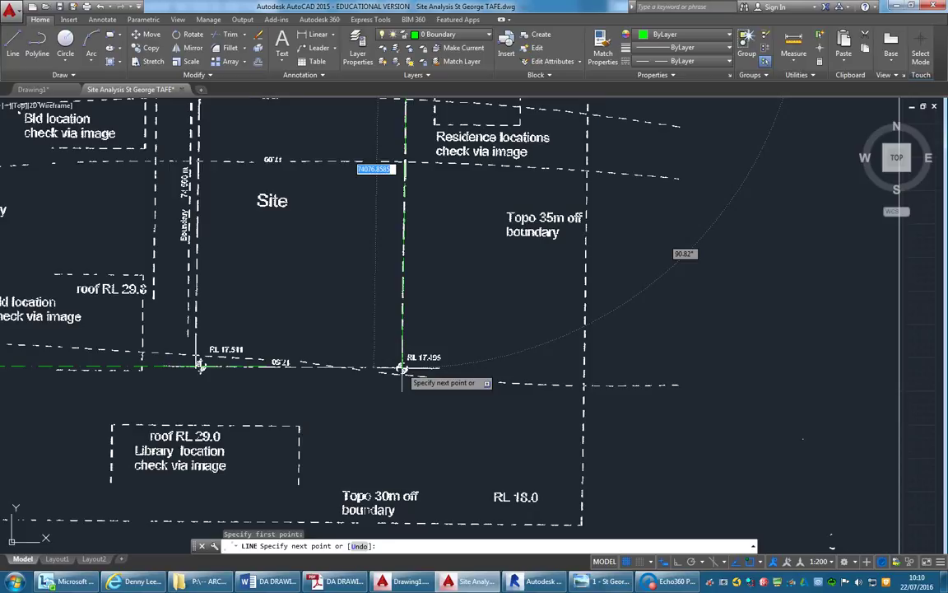
{"action": "key", "text": "Escape"}
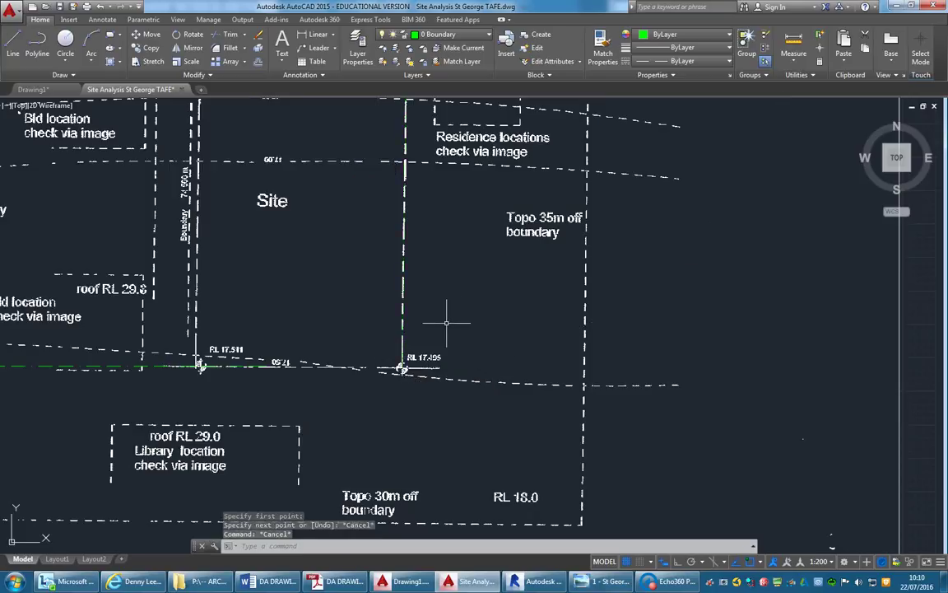
{"action": "type", "text": "unit"}
{"action": "key", "text": "Return"}
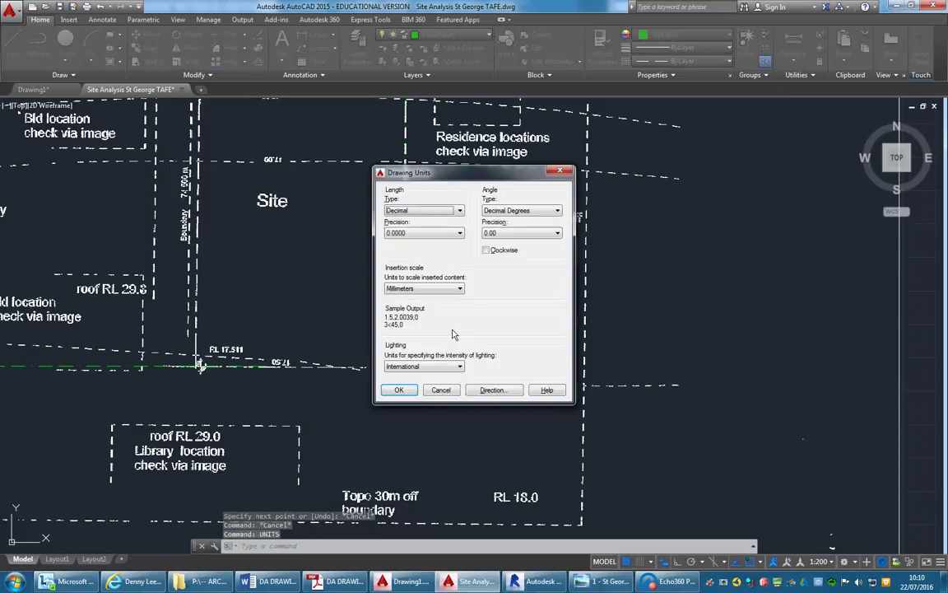
- Switch the angle type to Deg/Min/Sec with 0d00'00" precision
{"action": "left_click", "coordinate": [519, 211]}
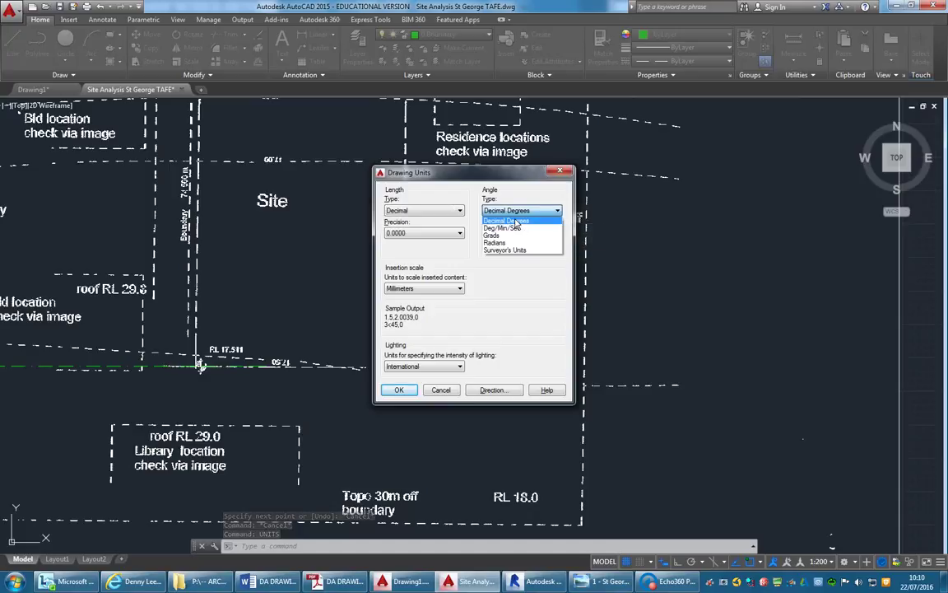
{"action": "left_click", "coordinate": [513, 228]}
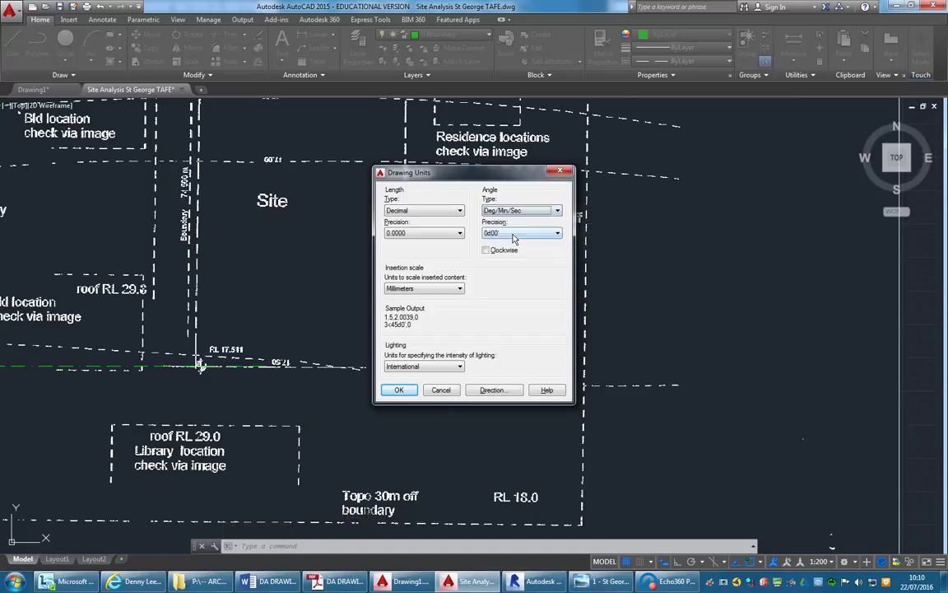
{"action": "left_click", "coordinate": [519, 233]}
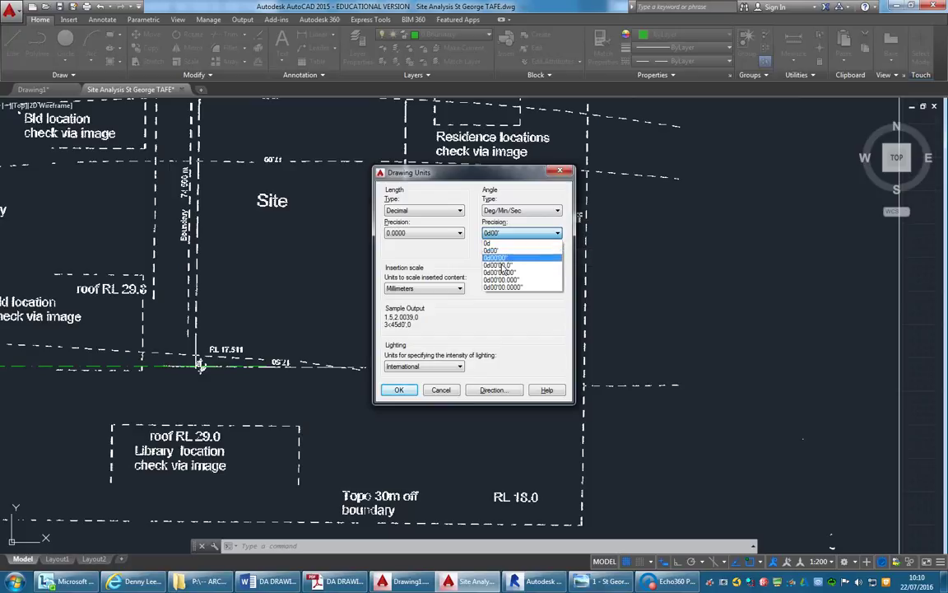
{"action": "left_click", "coordinate": [499, 258]}
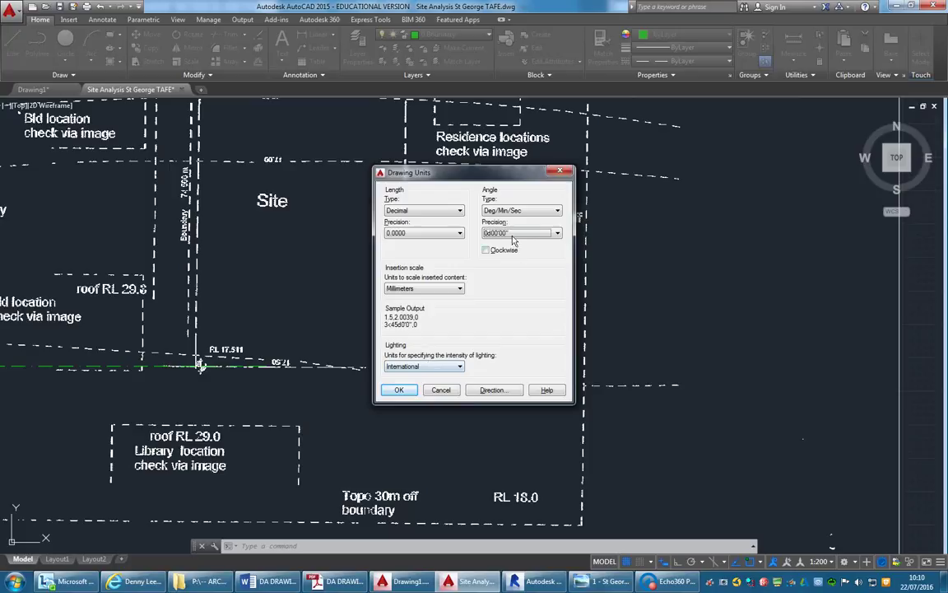
{"action": "left_click", "coordinate": [399, 392]}
{"action": "middle_click_drag", "start_coordinate": [390, 208], "coordinate": [381, 343]}
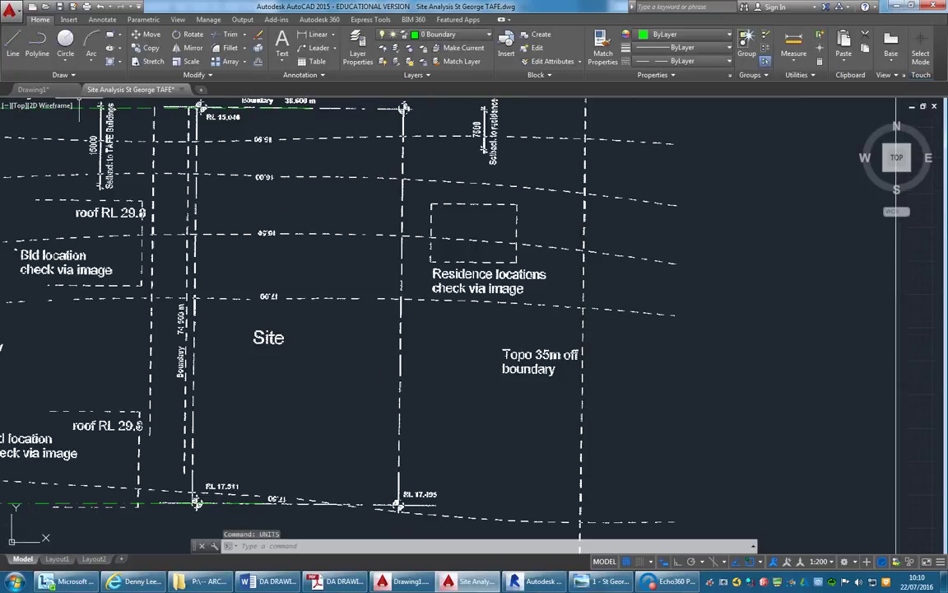
- Start a line at the RL 15.011 corner and pan toward the RL 17.495 corner
{"action": "left_click", "coordinate": [13, 45]}
{"action": "scroll", "coordinate": [426, 156], "scroll_direction": "up", "scroll_amount": 2}
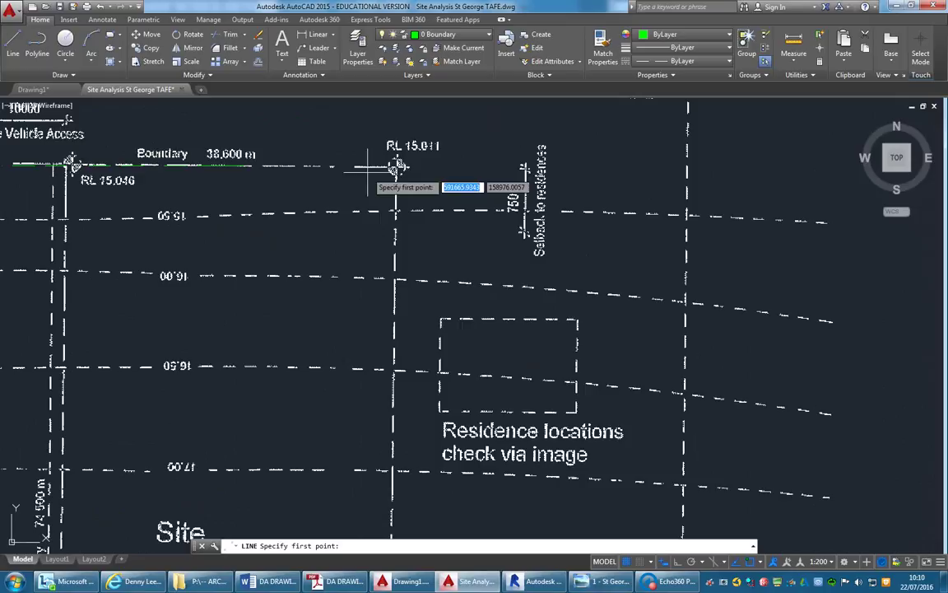
{"action": "scroll", "coordinate": [397, 167], "scroll_direction": "up", "scroll_amount": 2}
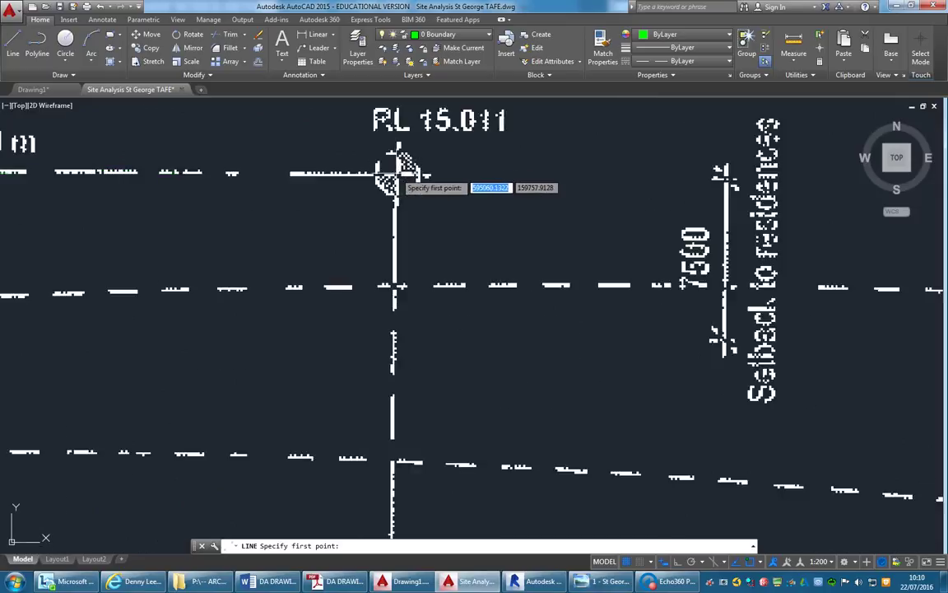
{"action": "left_click", "coordinate": [398, 173]}
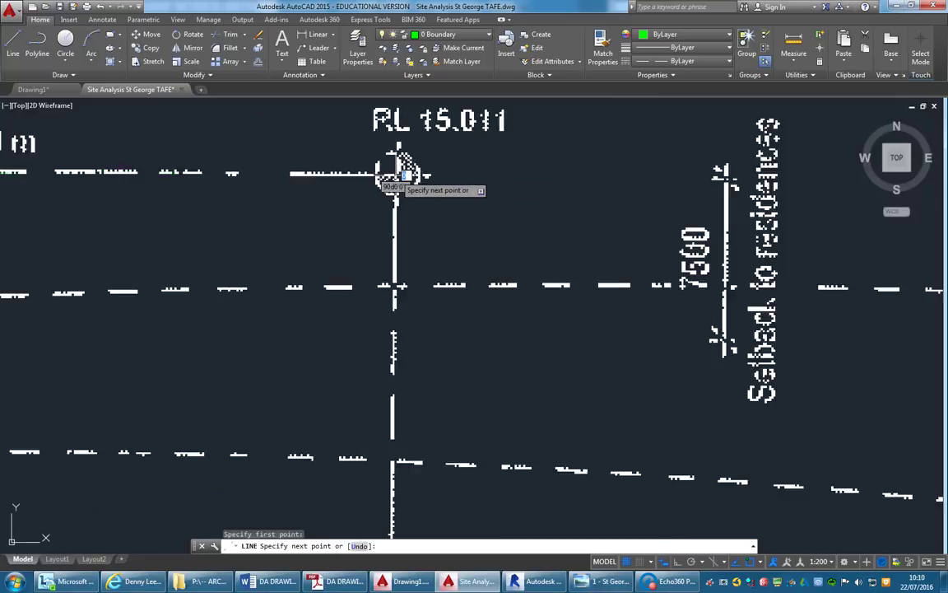
{"action": "scroll", "coordinate": [399, 247], "scroll_direction": "down", "scroll_amount": 5}
{"action": "scroll", "coordinate": [387, 321], "scroll_direction": "up", "scroll_amount": 3}
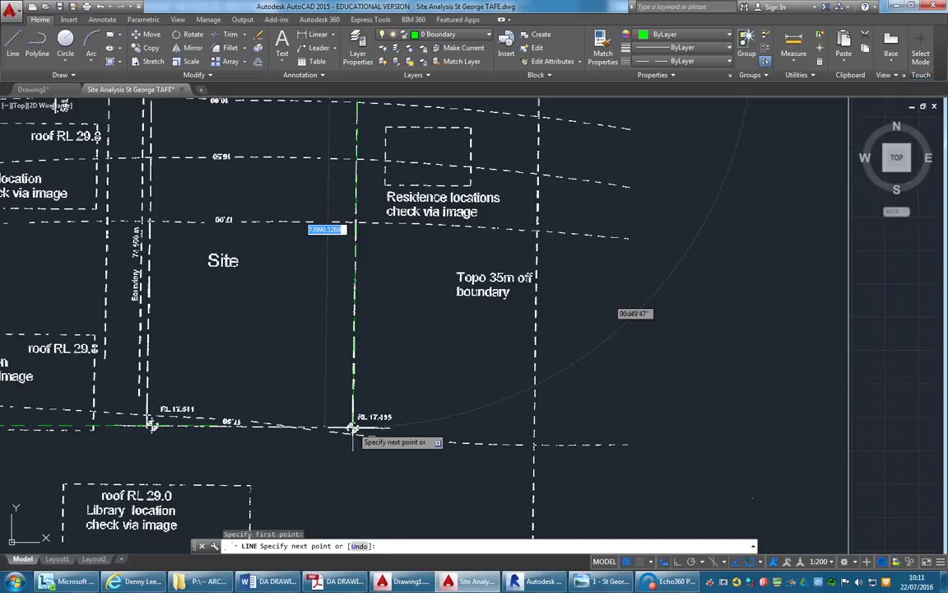
{"action": "middle_click_drag", "start_coordinate": [352, 429], "coordinate": [354, 457]}
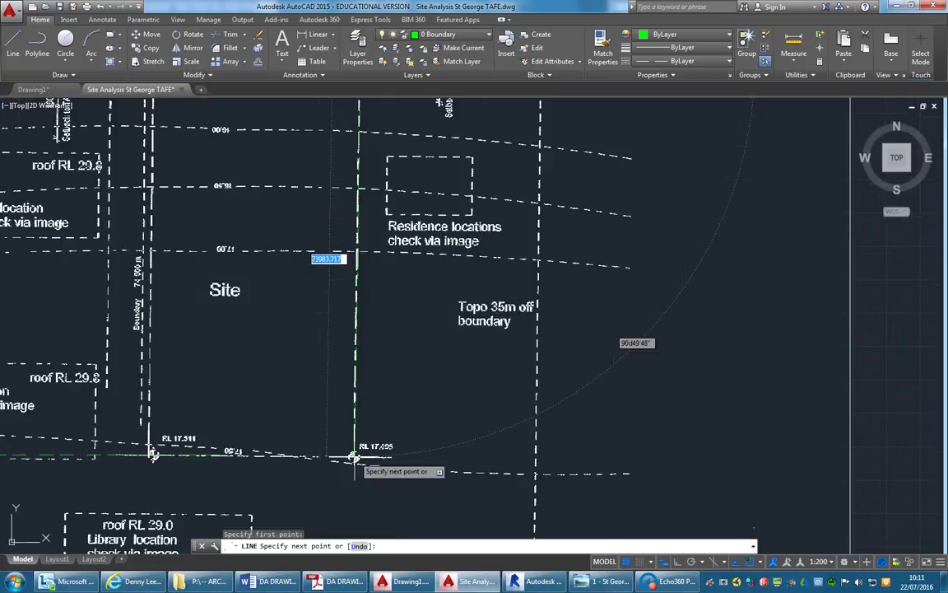
{"action": "mouse_move", "coordinate": [354, 458]}
{"action": "middle_mouse_down"}
{"action": "mouse_move", "coordinate": [419, 477]}
{"action": "mouse_move", "coordinate": [482, 520]}
{"action": "middle_mouse_up"}
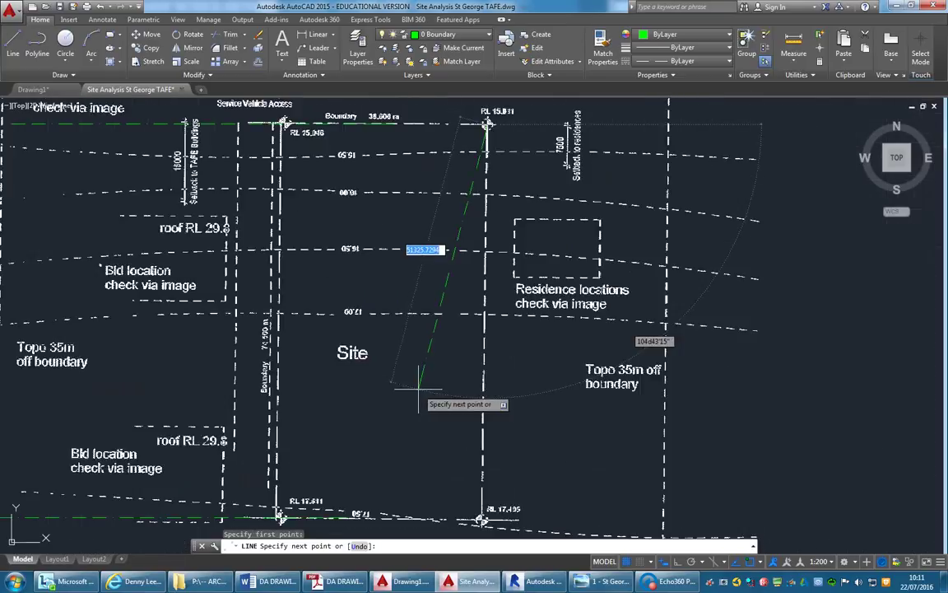
{"action": "key", "text": "Escape"}
{"action": "middle_click_drag", "start_coordinate": [397, 396], "coordinate": [407, 394]}
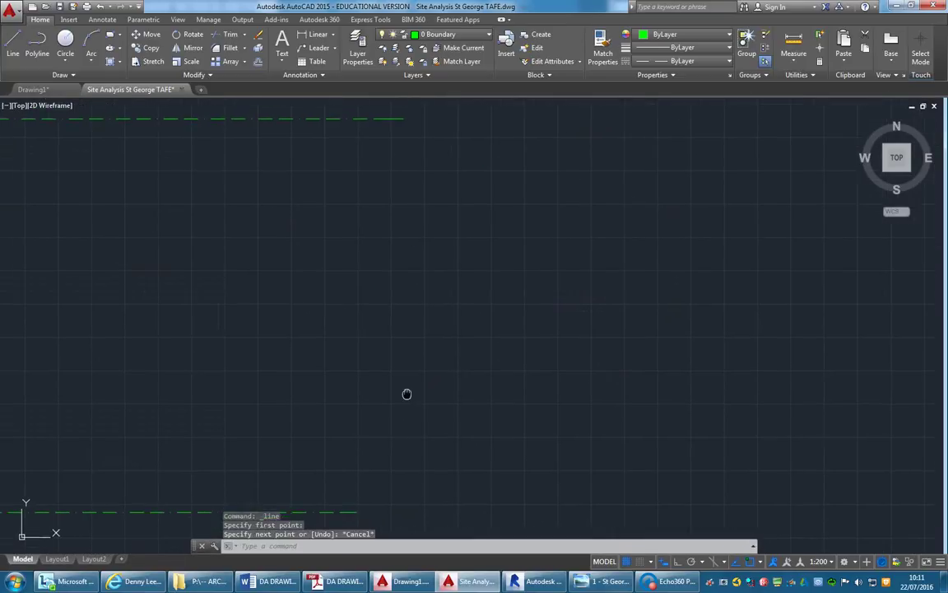
{"action": "key", "text": "Return"}
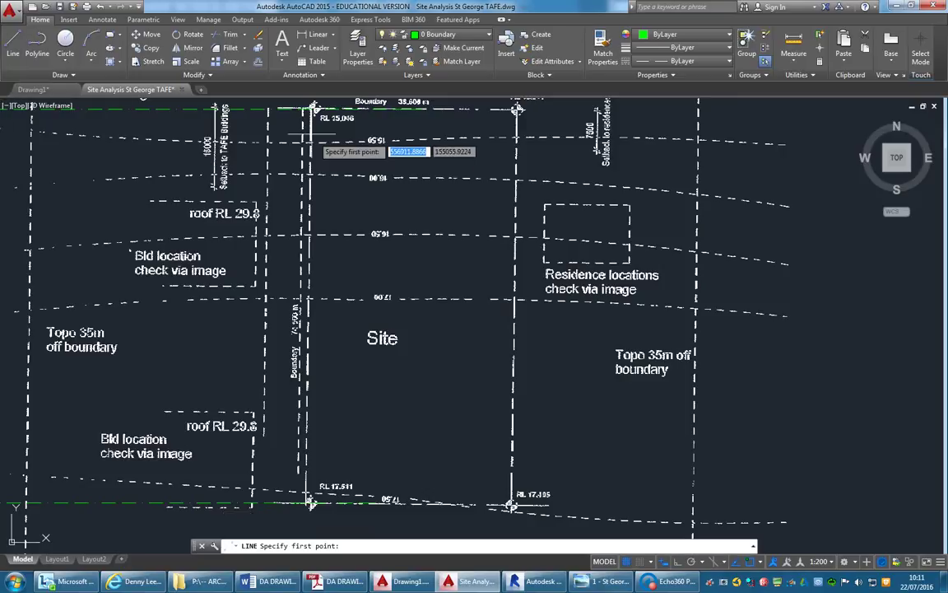
{"action": "middle_click_drag", "start_coordinate": [313, 115], "coordinate": [316, 125]}
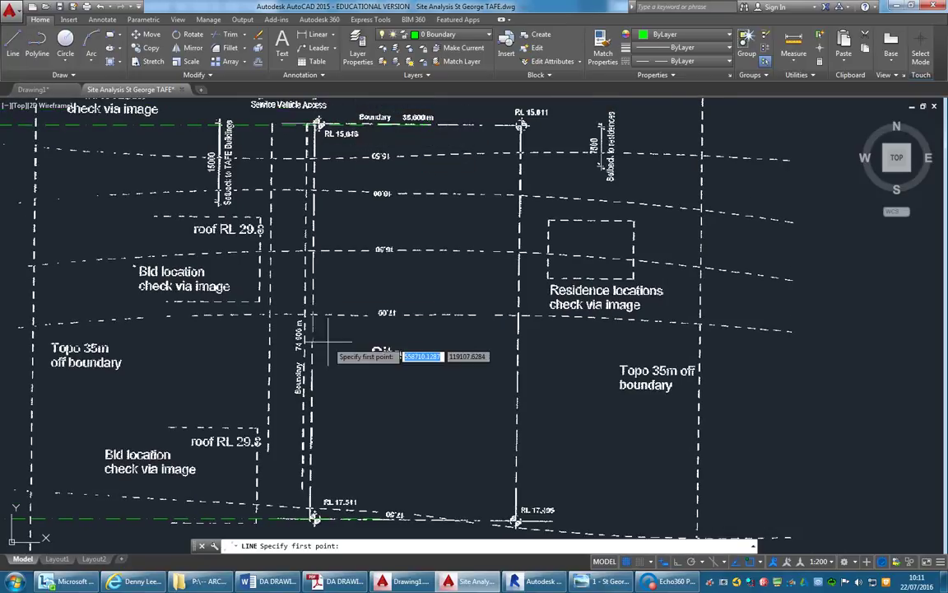
{"action": "key", "text": "Escape"}
{"action": "key", "text": "Escape"}
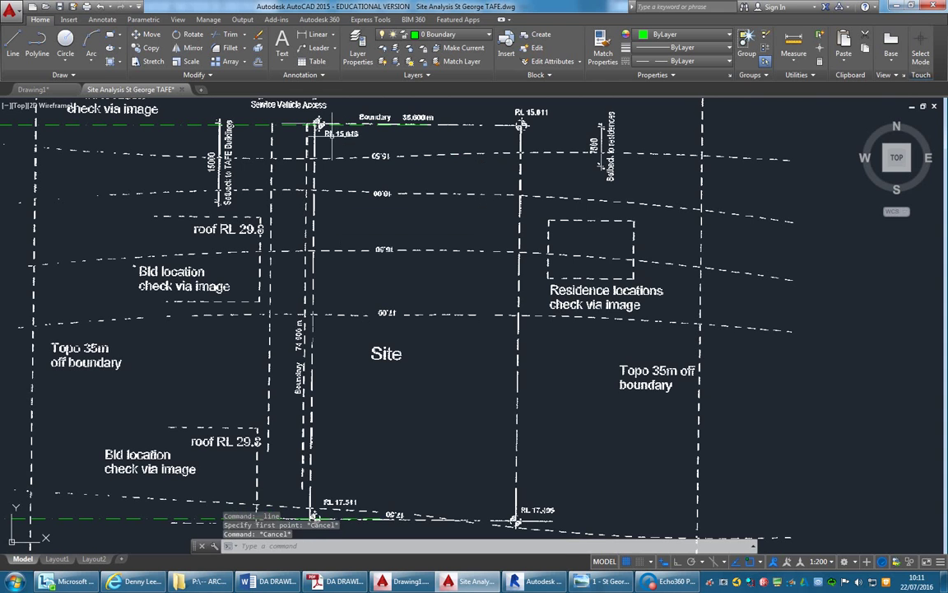
{"action": "scroll", "coordinate": [295, 112], "scroll_direction": "up", "scroll_amount": 2}
{"action": "scroll", "coordinate": [327, 132], "scroll_direction": "up", "scroll_amount": 5}
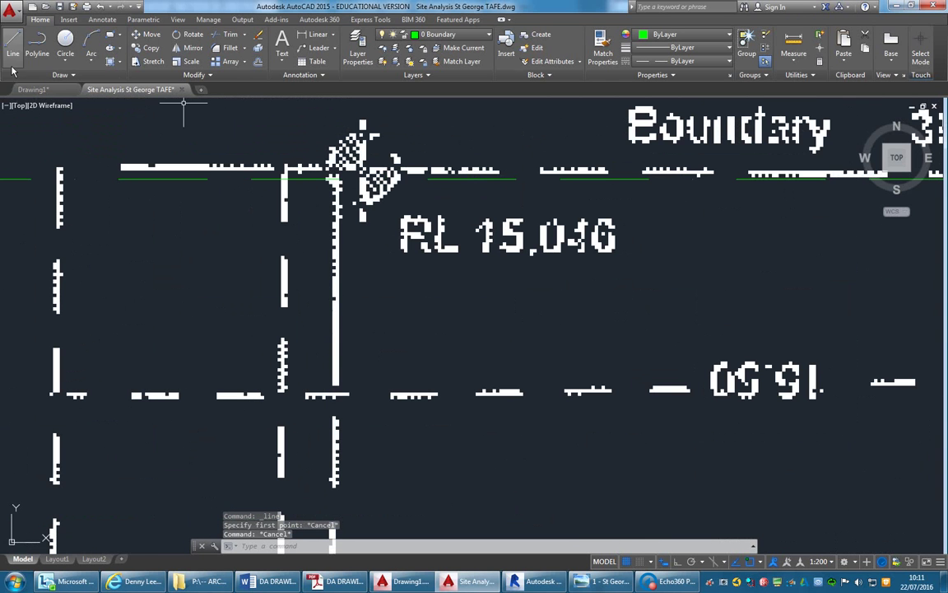
{"action": "key", "text": "Return"}
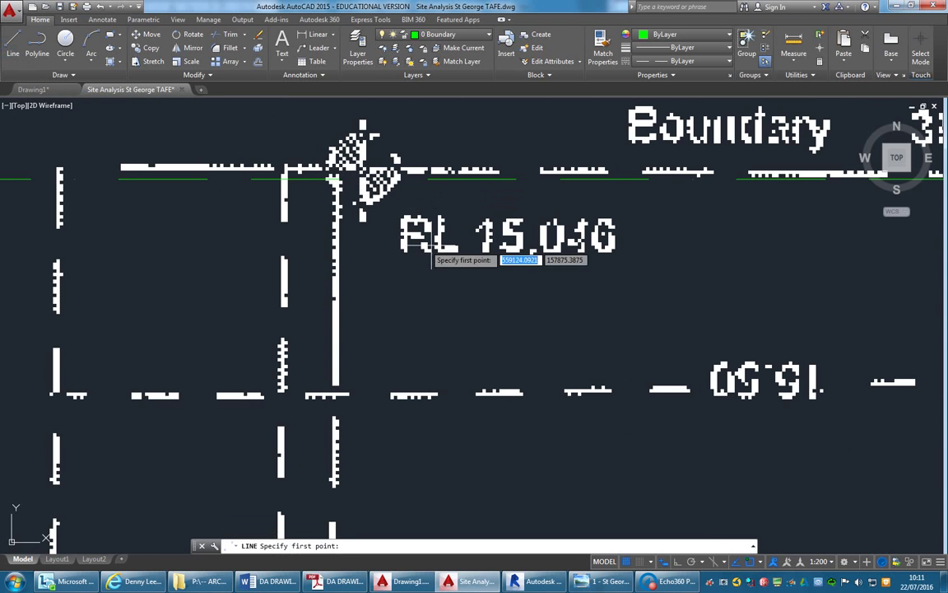
{"action": "scroll", "coordinate": [396, 235], "scroll_direction": "down", "scroll_amount": 5}
{"action": "scroll", "coordinate": [488, 233], "scroll_direction": "up", "scroll_amount": 6}
{"action": "scroll", "coordinate": [221, 239], "scroll_direction": "down", "scroll_amount": 3}
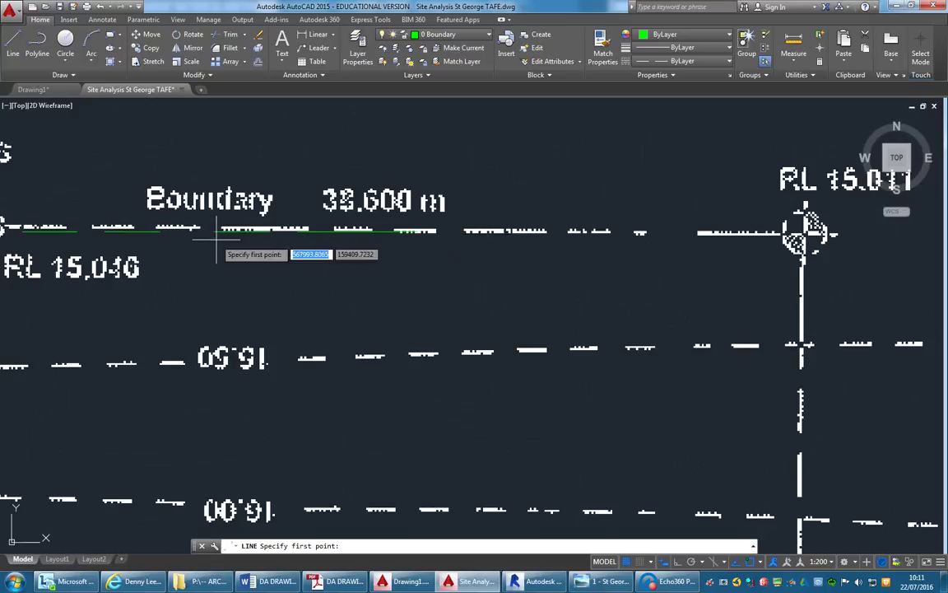
{"action": "middle_click_drag", "start_coordinate": [228, 271], "coordinate": [490, 287]}
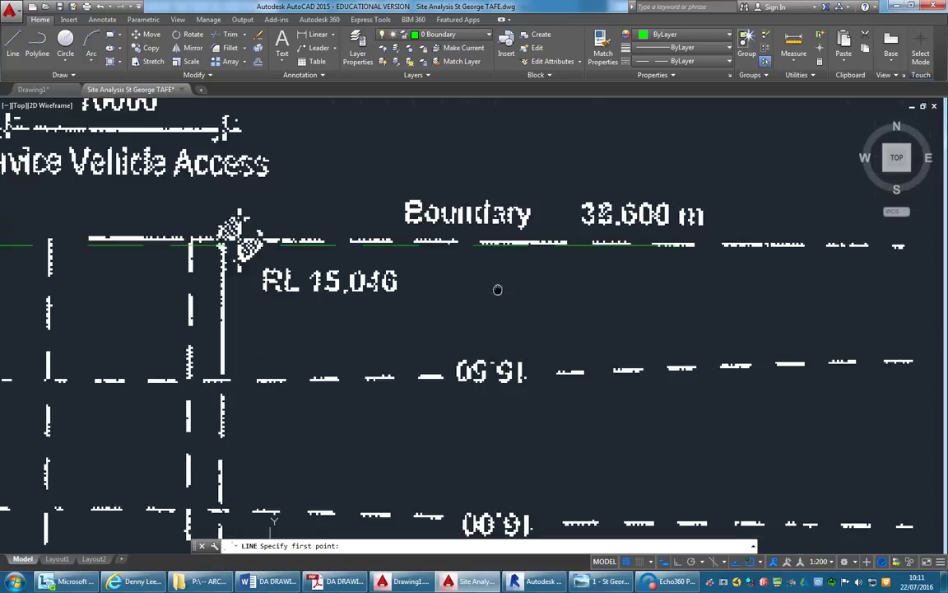
{"action": "key", "text": "Escape"}
{"action": "key", "text": "Escape"}
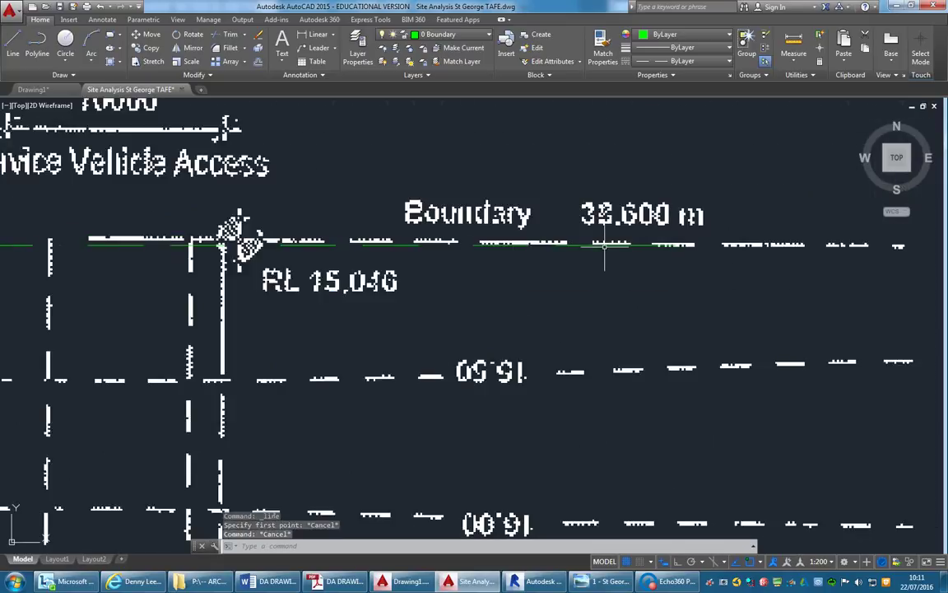
{"action": "left_click", "coordinate": [676, 245]}
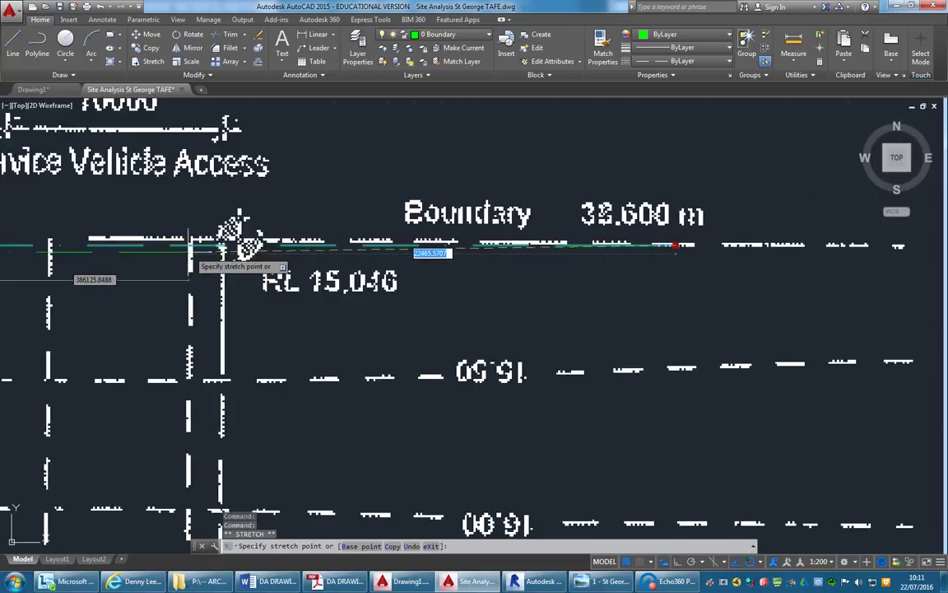
{"action": "left_click", "coordinate": [677, 562]}
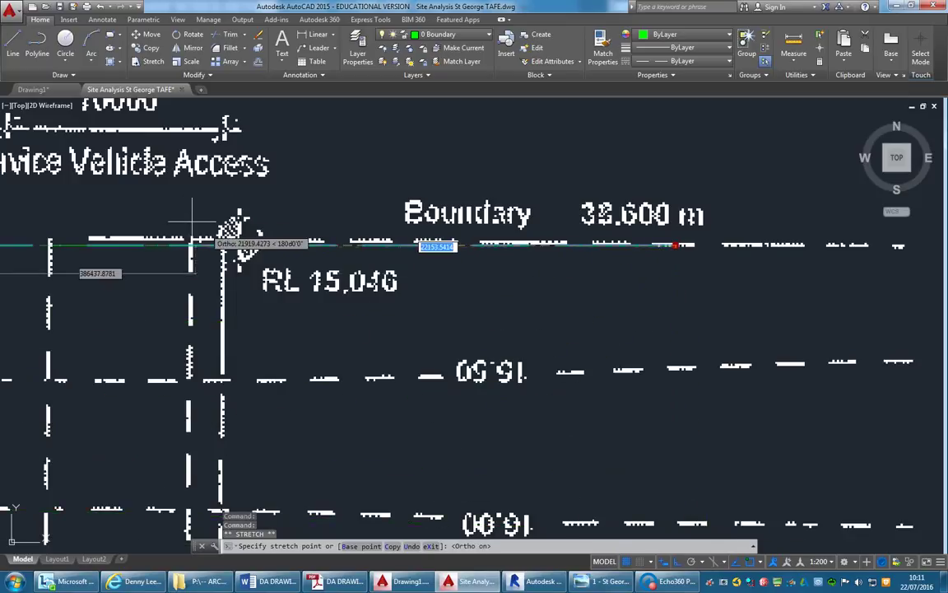
{"action": "key", "text": "Escape"}
{"action": "key", "text": "Escape"}
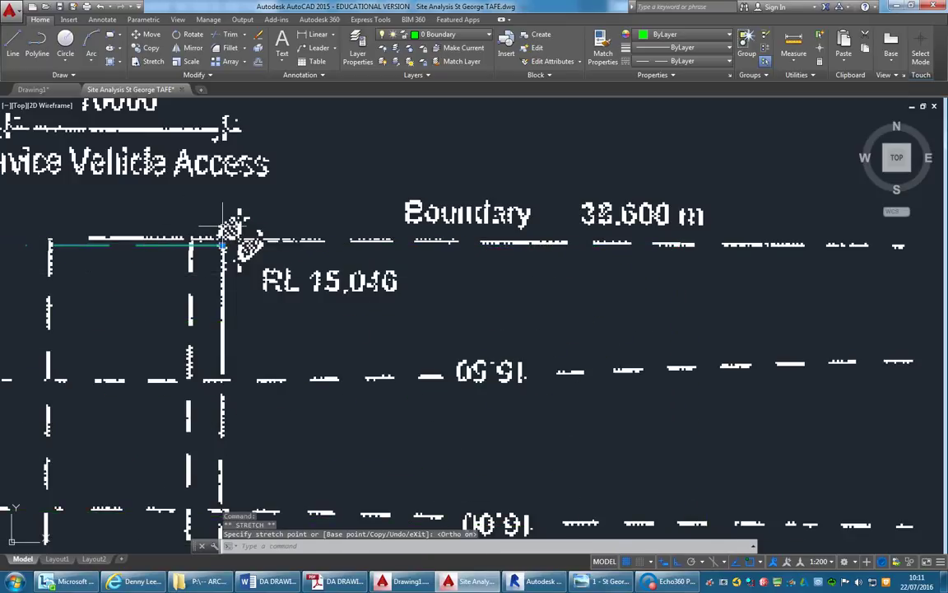
{"action": "scroll", "coordinate": [282, 246], "scroll_direction": "down", "scroll_amount": 9}
- Select the survey image, then clear the selection
{"action": "scroll", "coordinate": [281, 246], "scroll_direction": "up", "scroll_amount": 5}
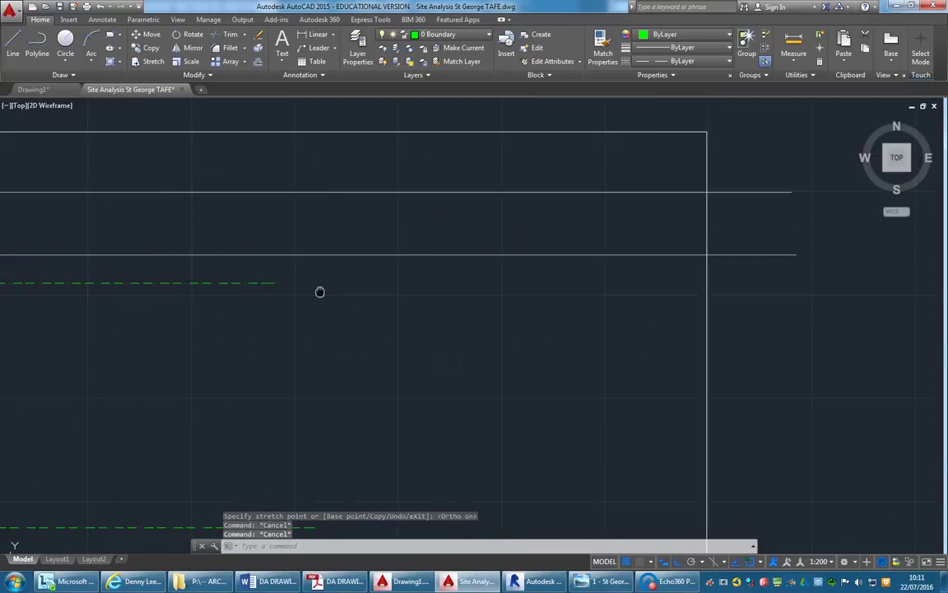
{"action": "scroll", "coordinate": [320, 289], "scroll_direction": "down", "scroll_amount": 5}
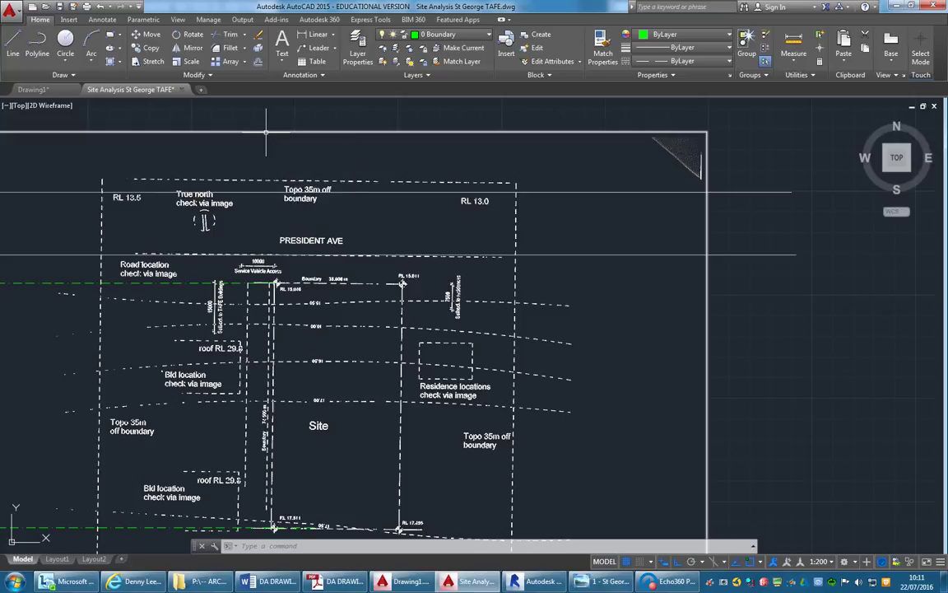
{"action": "left_click", "coordinate": [351, 132]}
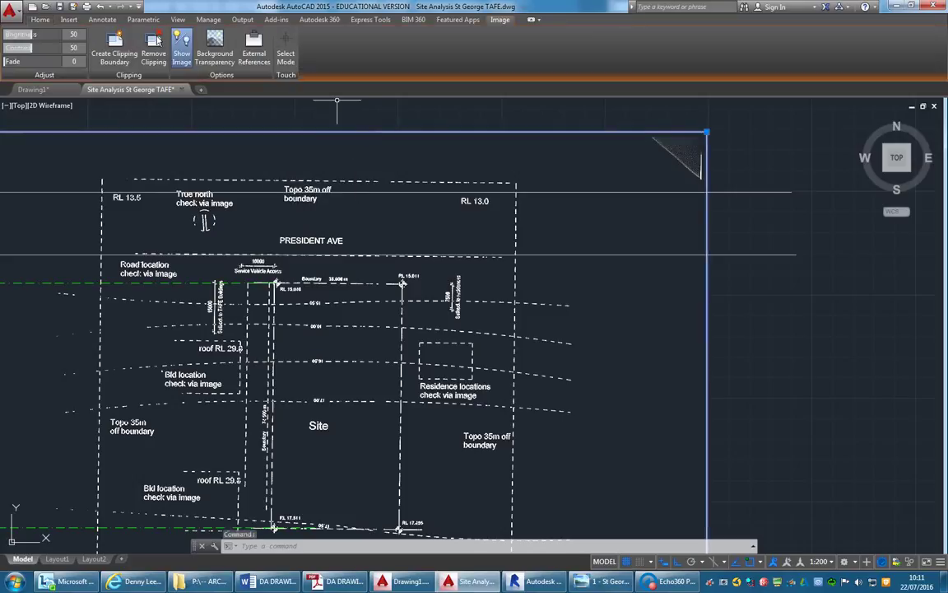
{"action": "left_click", "coordinate": [45, 19]}
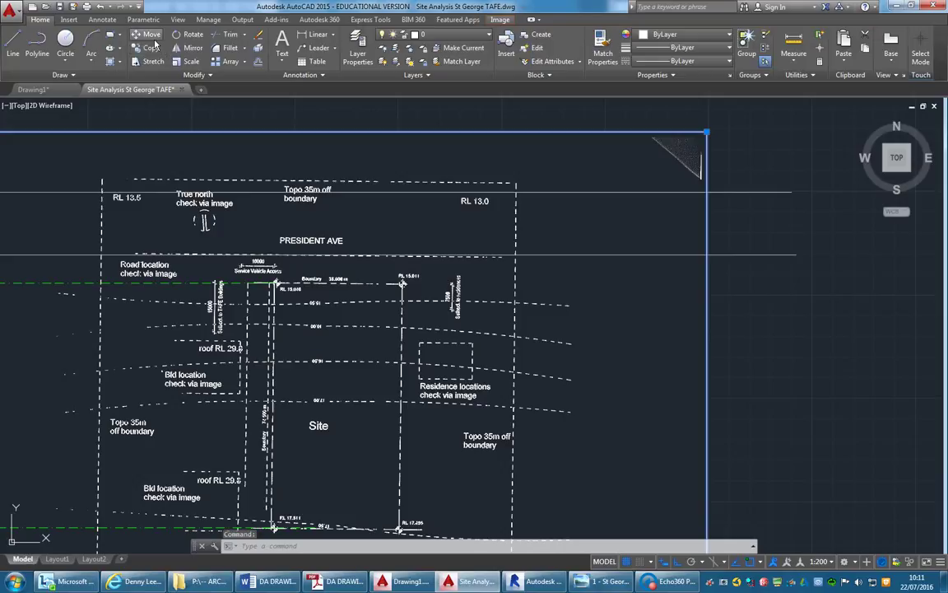
{"action": "key", "text": "Escape"}
{"action": "key", "text": "Escape"}
{"action": "key", "text": "Escape"}
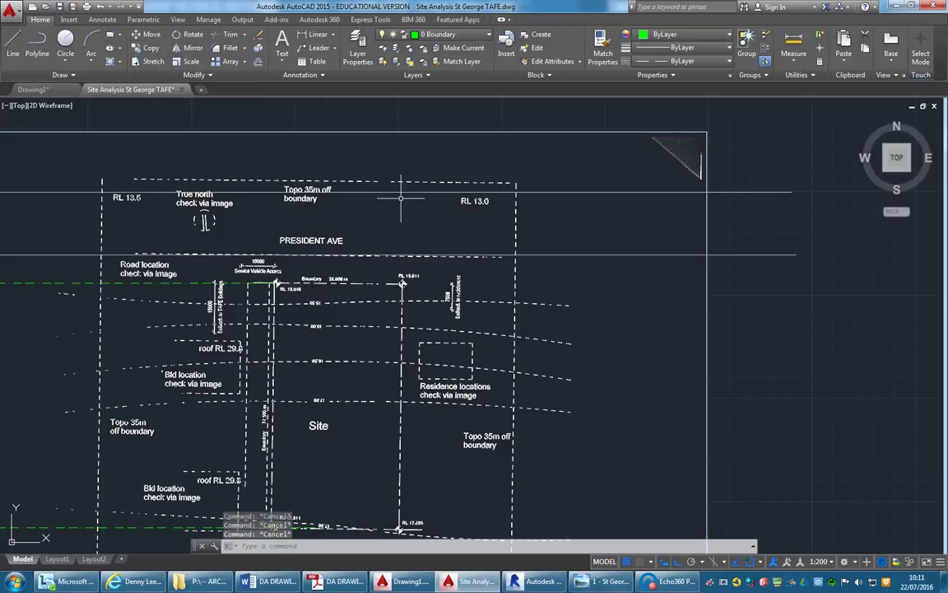
- Move the survey image so its boundary corner sits on the green line's endpoint
{"action": "left_click", "coordinate": [146, 36]}
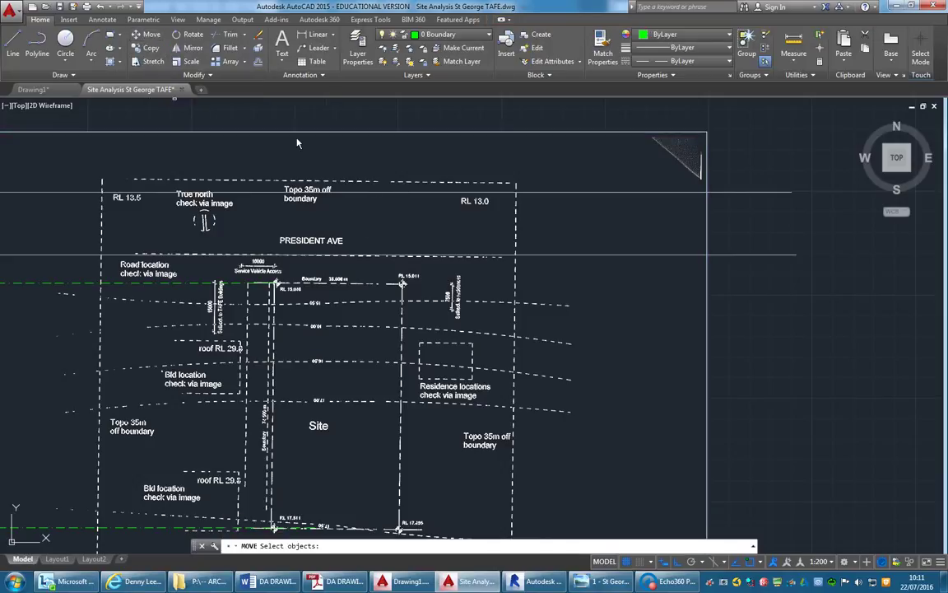
{"action": "left_click", "coordinate": [338, 131]}
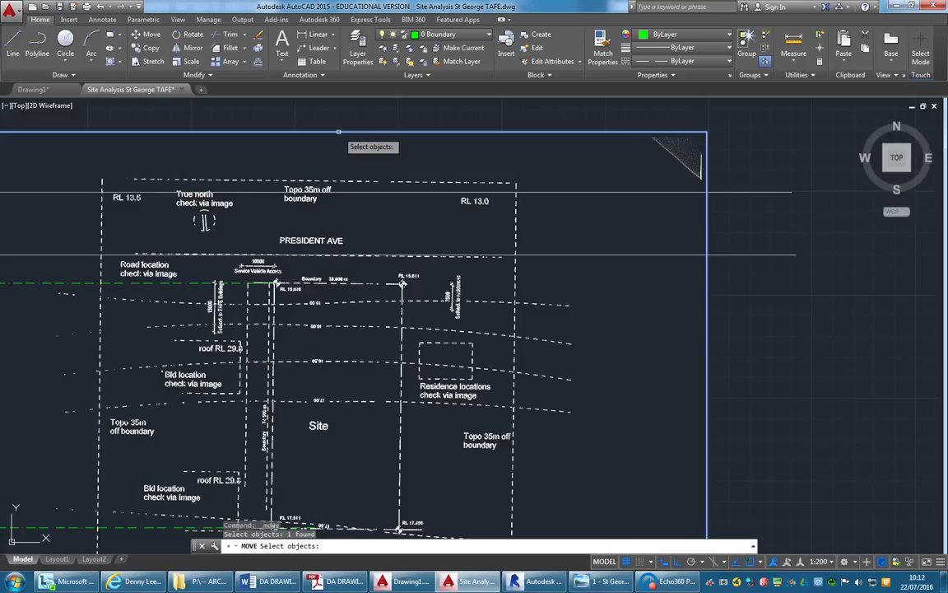
{"action": "key", "text": "Return"}
{"action": "scroll", "coordinate": [277, 285], "scroll_direction": "up", "scroll_amount": 2}
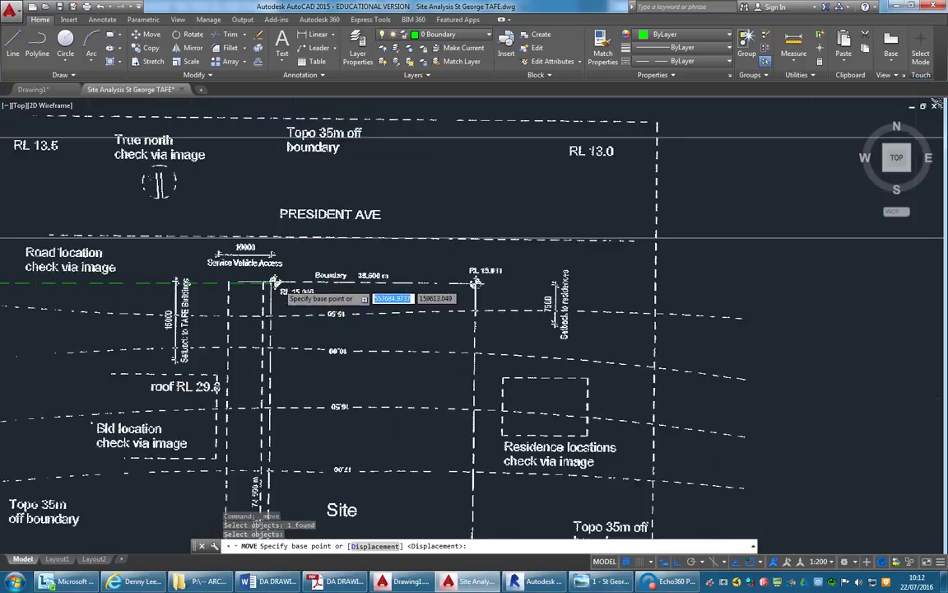
{"action": "scroll", "coordinate": [277, 285], "scroll_direction": "up", "scroll_amount": 5}
{"action": "scroll", "coordinate": [261, 272], "scroll_direction": "down", "scroll_amount": 3}
{"action": "scroll", "coordinate": [265, 276], "scroll_direction": "up", "scroll_amount": 1}
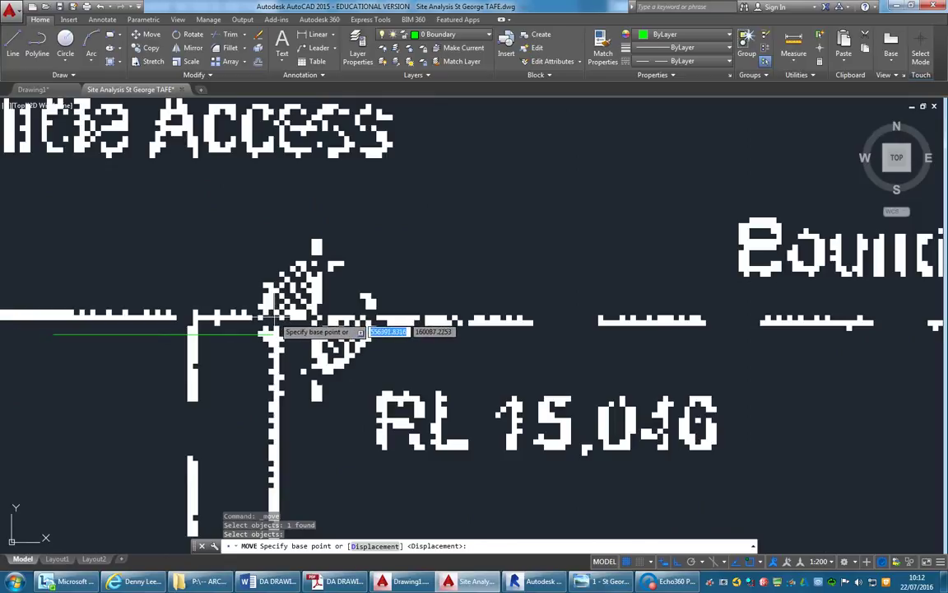
{"action": "left_click", "coordinate": [273, 332]}
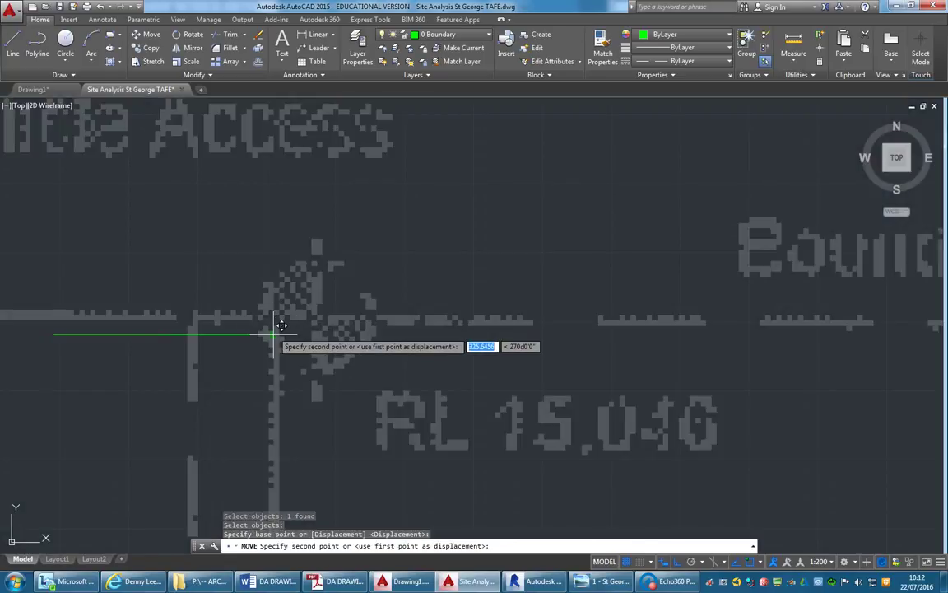
{"action": "left_click", "coordinate": [275, 331]}
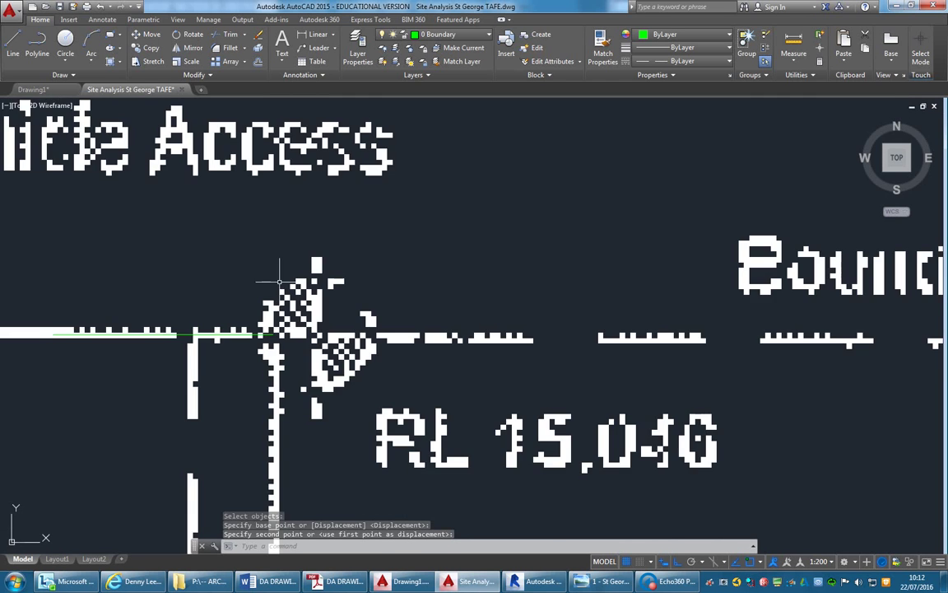
{"action": "scroll", "coordinate": [279, 282], "scroll_direction": "down", "scroll_amount": 9}
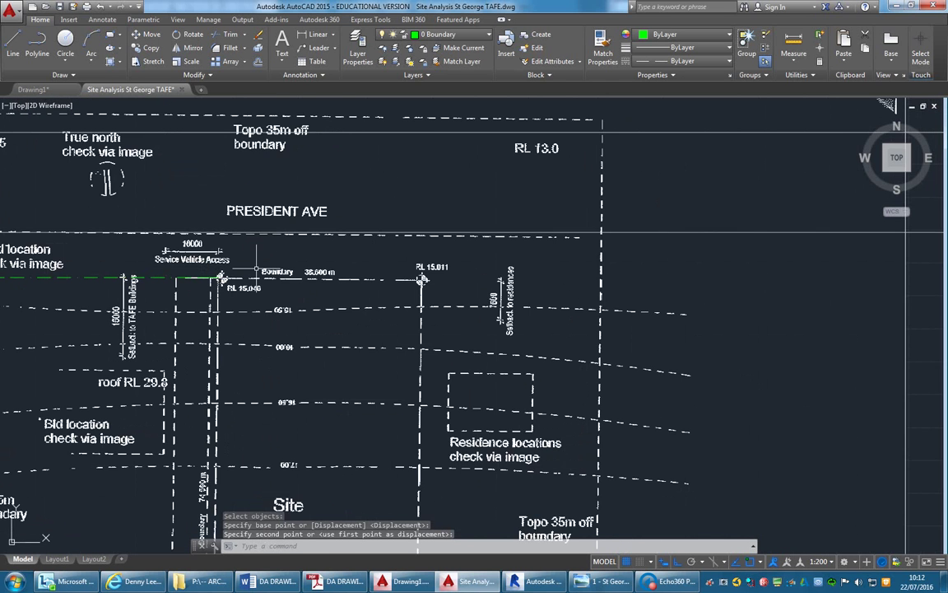
{"action": "scroll", "coordinate": [256, 271], "scroll_direction": "up", "scroll_amount": 2}
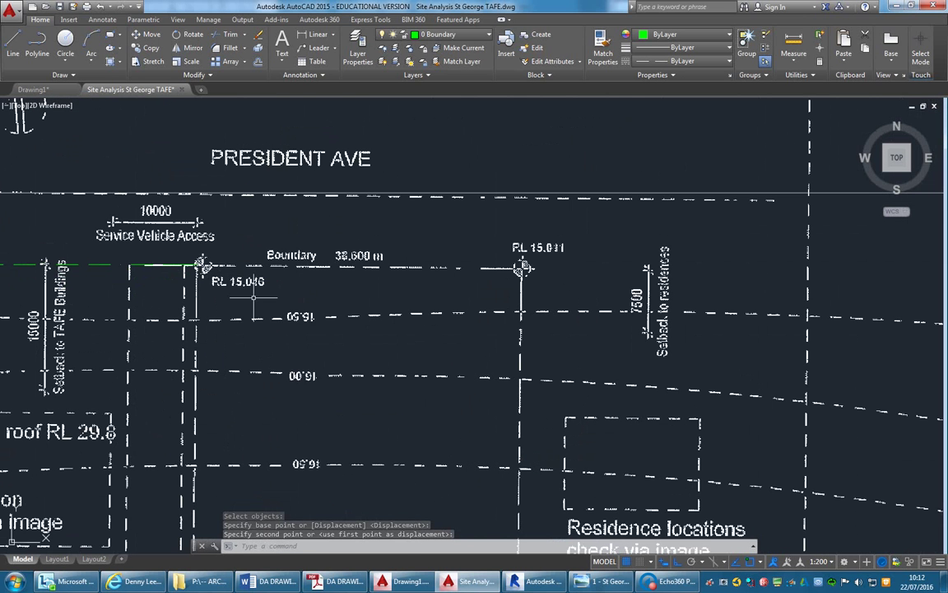
- Start a line at the top-left site corner and turn Ortho off with F8
{"action": "left_click", "coordinate": [13, 45]}
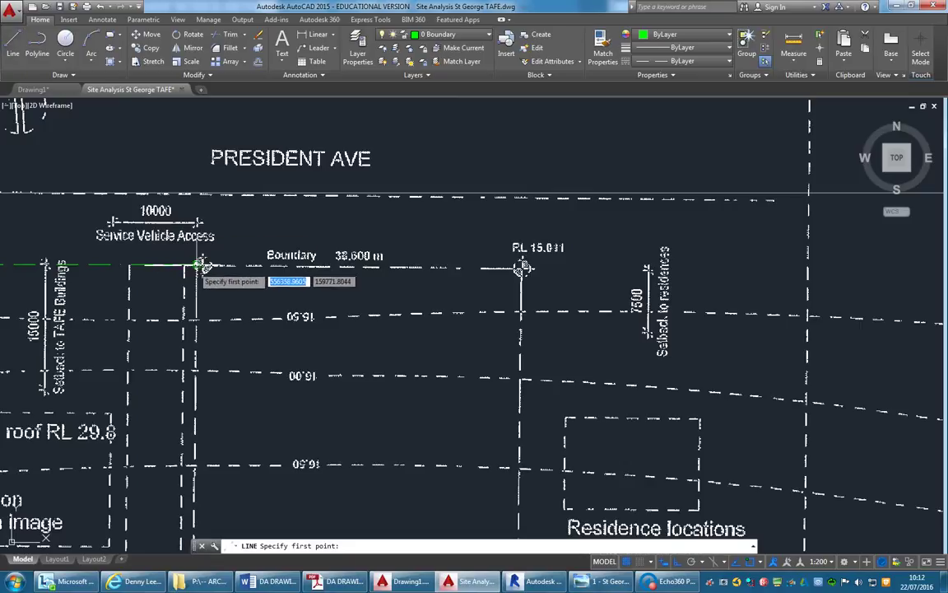
{"action": "left_click", "coordinate": [200, 265]}
{"action": "middle_click_drag", "start_coordinate": [211, 370], "coordinate": [212, 201]}
{"action": "scroll", "coordinate": [220, 228], "scroll_direction": "down", "scroll_amount": 4}
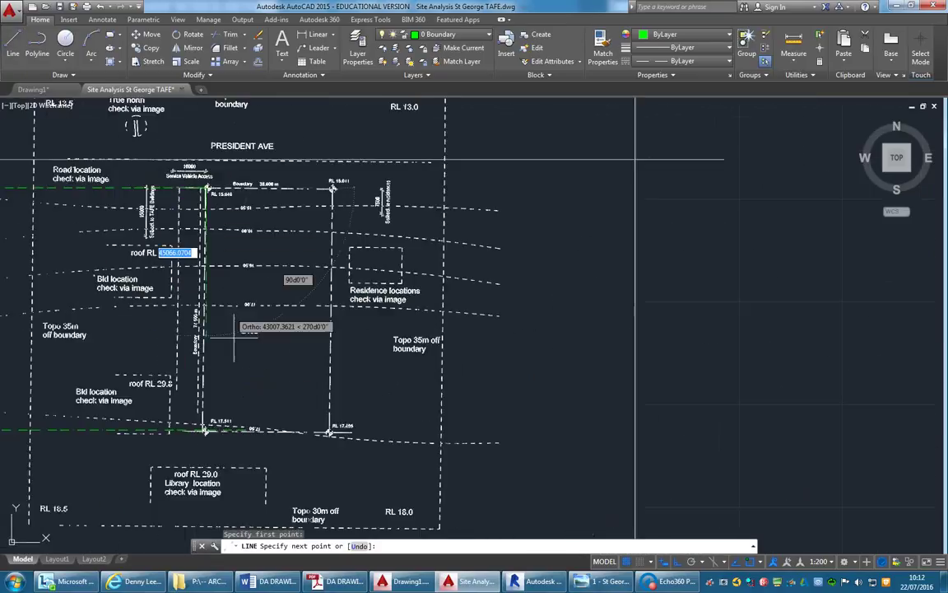
{"action": "scroll", "coordinate": [197, 430], "scroll_direction": "up", "scroll_amount": 6}
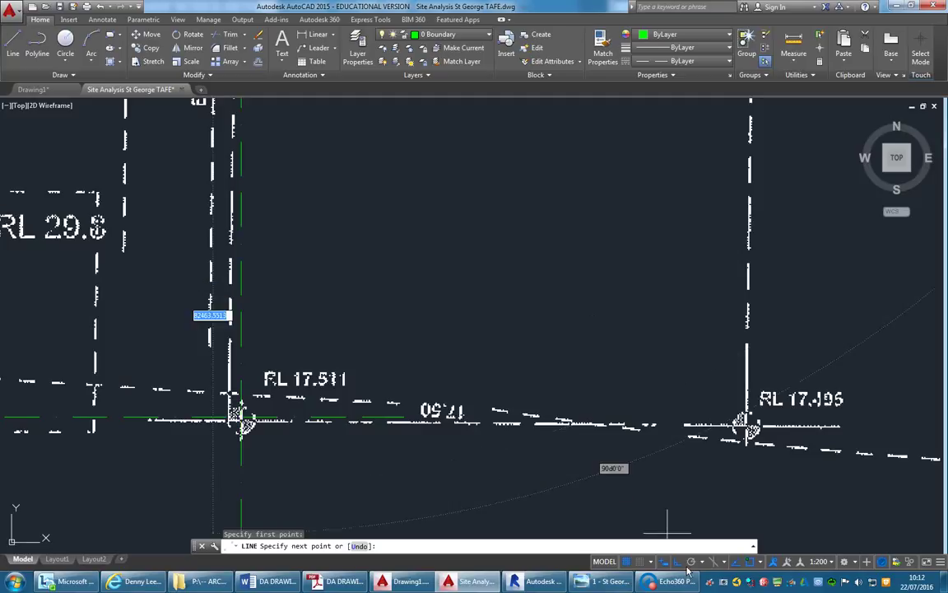
{"action": "key", "text": "F8"}
{"action": "scroll", "coordinate": [239, 419], "scroll_direction": "up", "scroll_amount": 4}
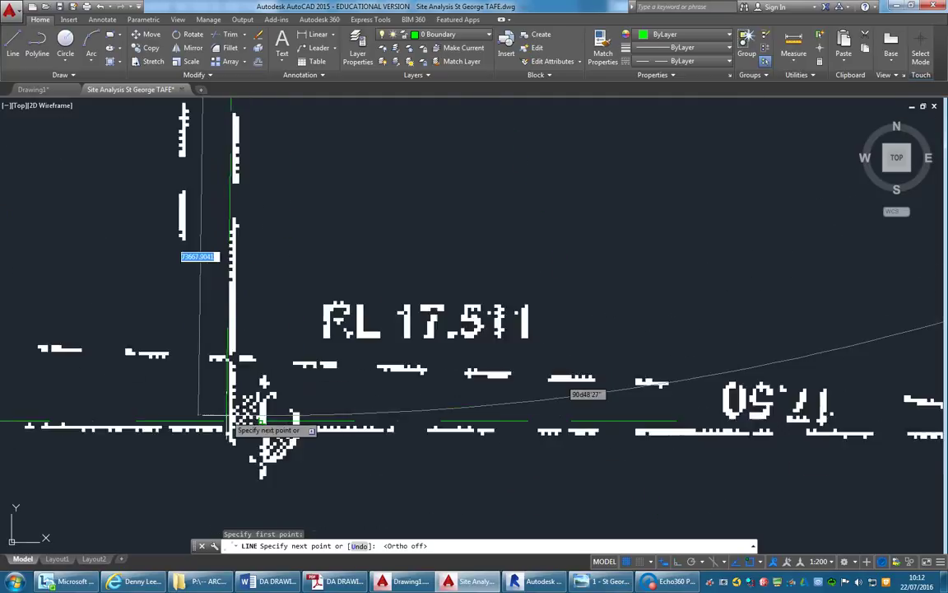
{"action": "scroll", "coordinate": [230, 420], "scroll_direction": "up", "scroll_amount": 3}
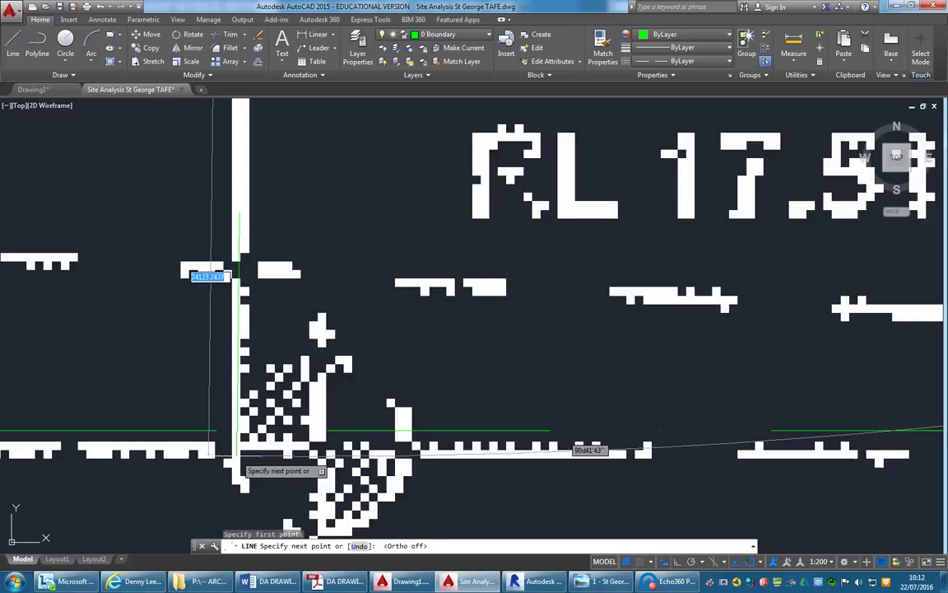
{"action": "scroll", "coordinate": [239, 454], "scroll_direction": "down", "scroll_amount": 5}
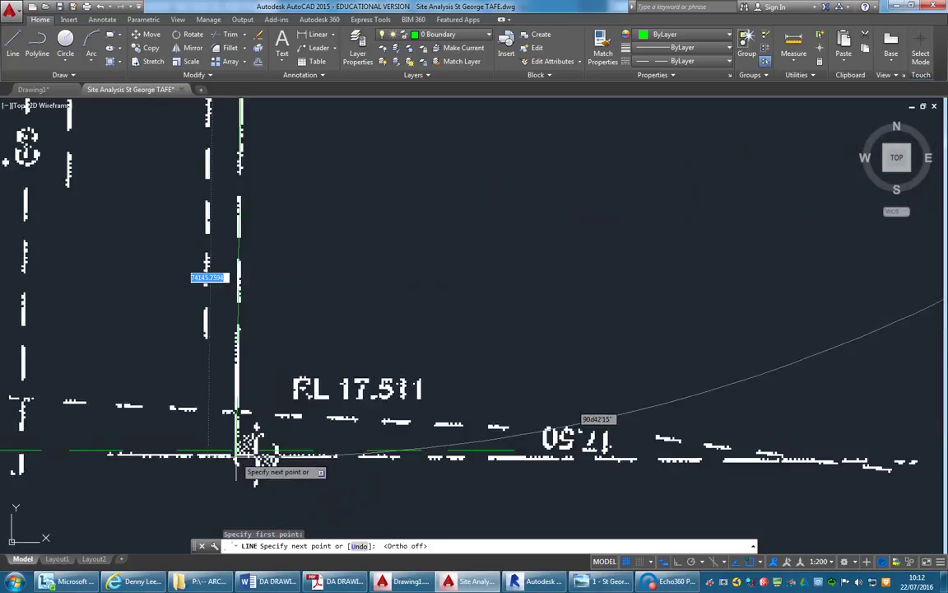
{"action": "scroll", "coordinate": [238, 457], "scroll_direction": "down", "scroll_amount": 3}
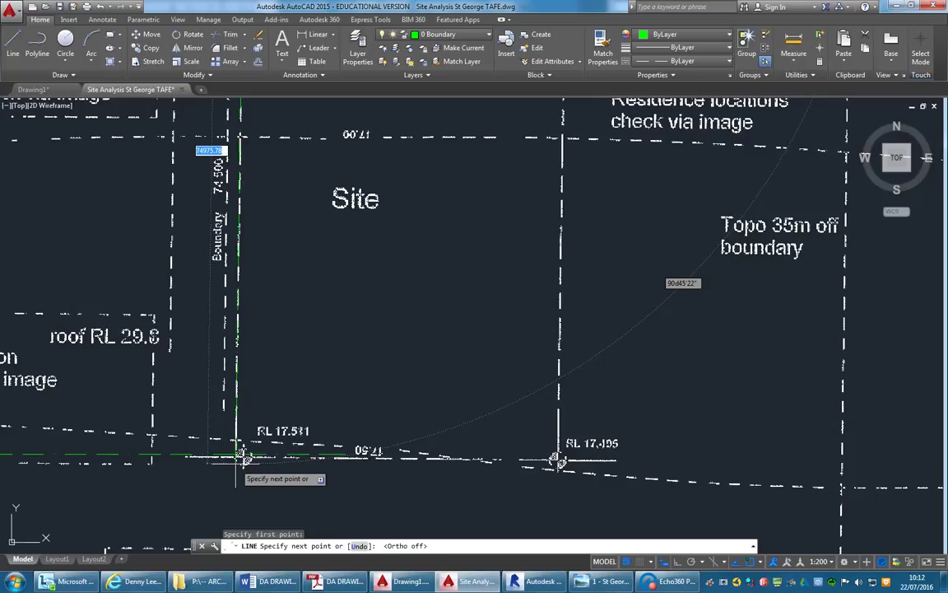
- Enter 74500 as the boundary line's length
{"action": "type", "text": "74500"}
- Lock the 74500 length and place the segment at an angle of 90d45'22"
{"action": "key", "text": "Tab"}
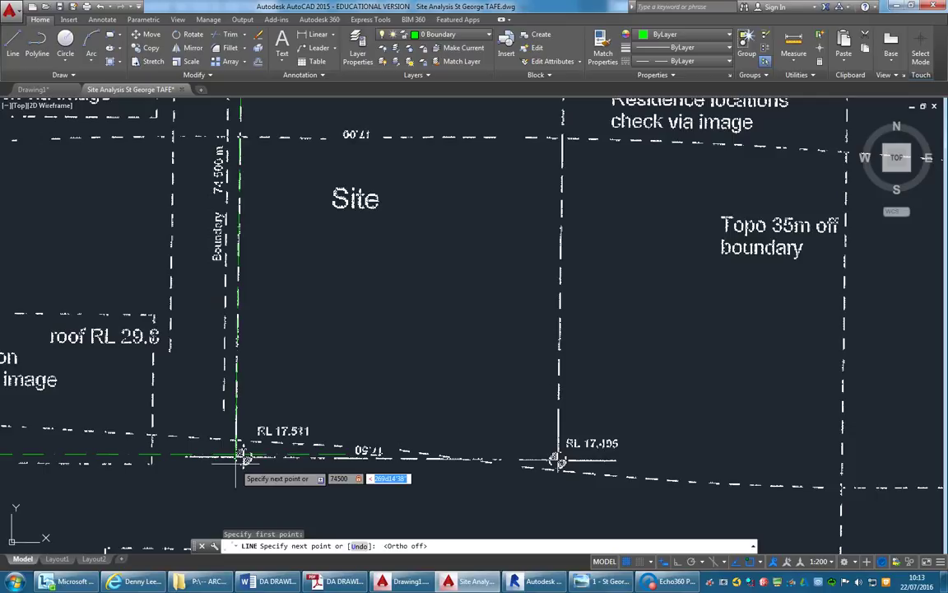
{"action": "type", "text": "90"}
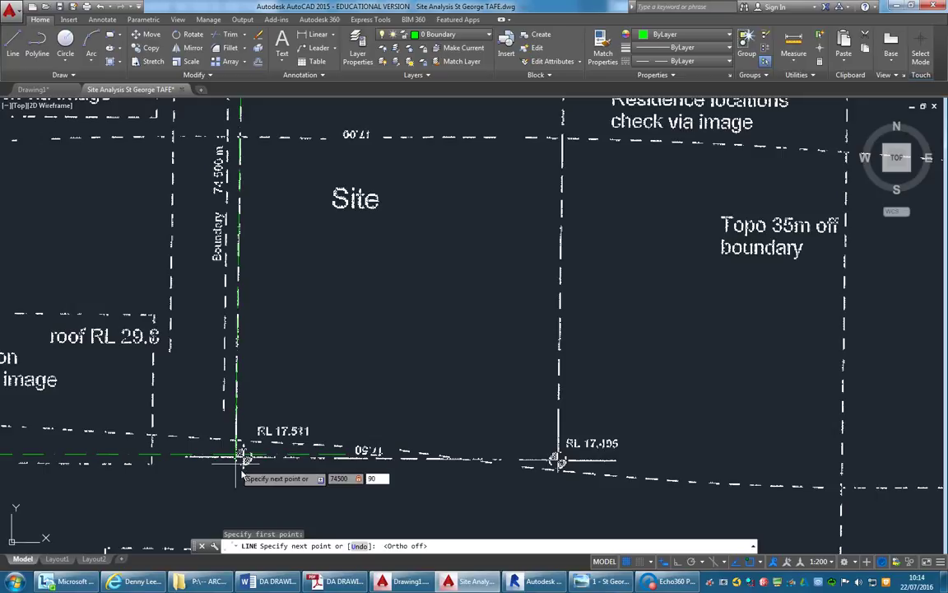
{"action": "type", "text": "d45'22\""}
{"action": "key", "text": "Return"}
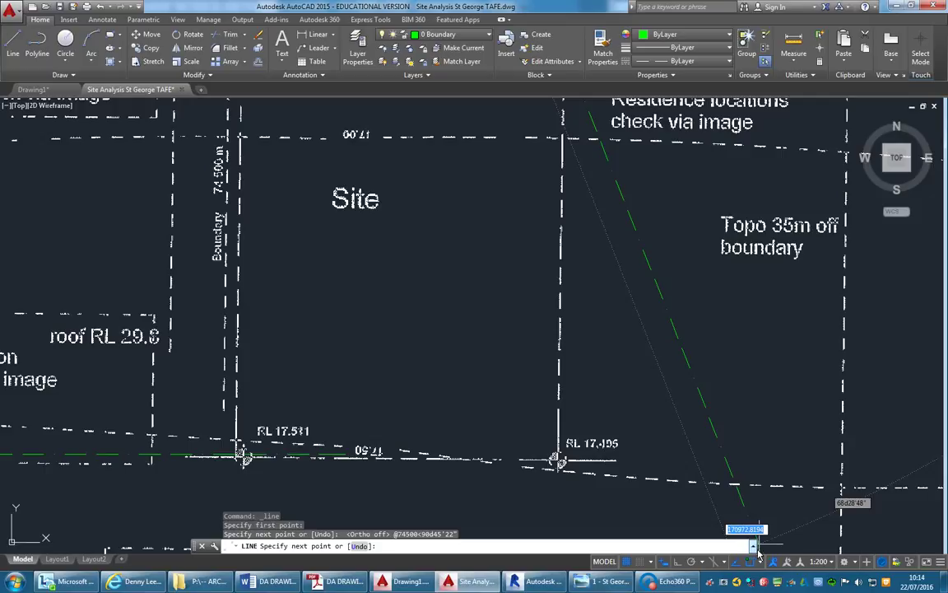
- Show the command history and zoom out to inspect the 74500 boundary segment
{"action": "left_click", "coordinate": [753, 546]}
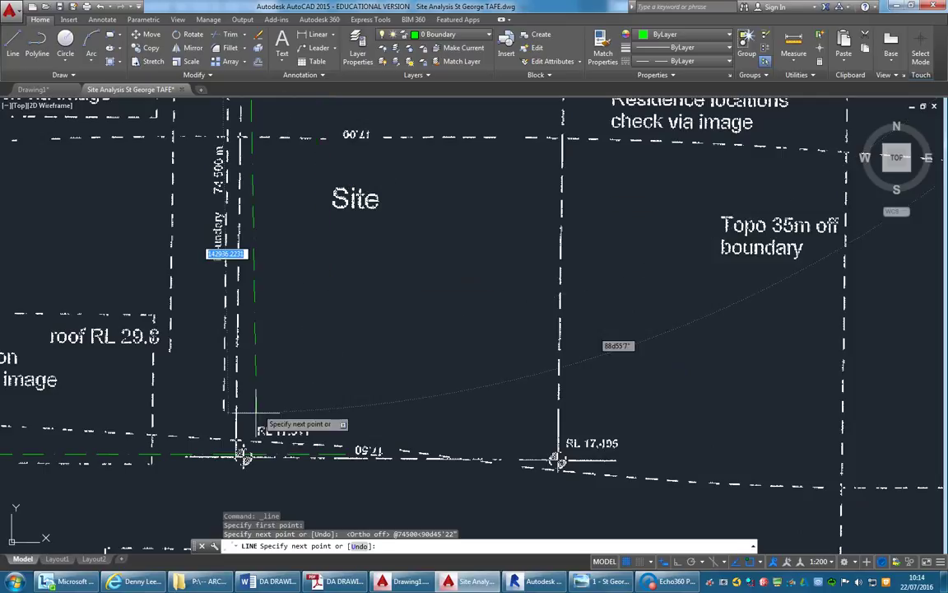
{"action": "middle_click_drag", "start_coordinate": [235, 446], "coordinate": [256, 438]}
{"action": "scroll", "coordinate": [265, 447], "scroll_direction": "down", "scroll_amount": 5}
{"action": "scroll", "coordinate": [271, 411], "scroll_direction": "up", "scroll_amount": 10}
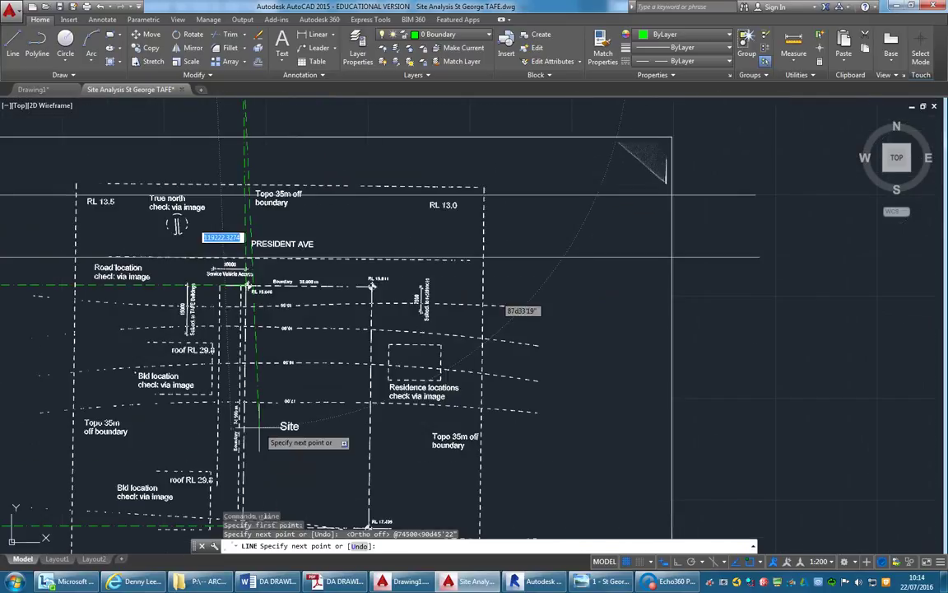
{"action": "scroll", "coordinate": [328, 269], "scroll_direction": "up", "scroll_amount": 1}
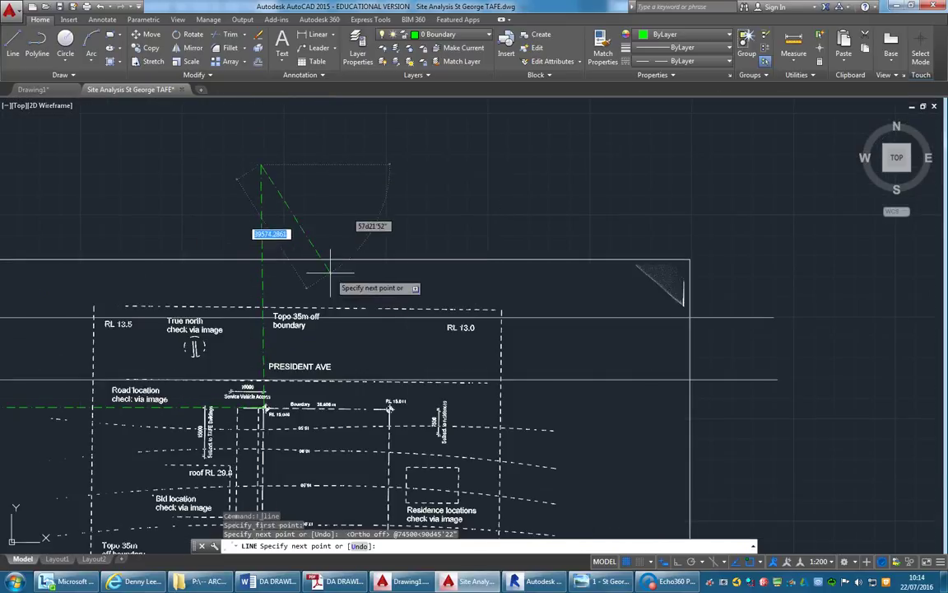
{"action": "scroll", "coordinate": [334, 275], "scroll_direction": "down", "scroll_amount": 1}
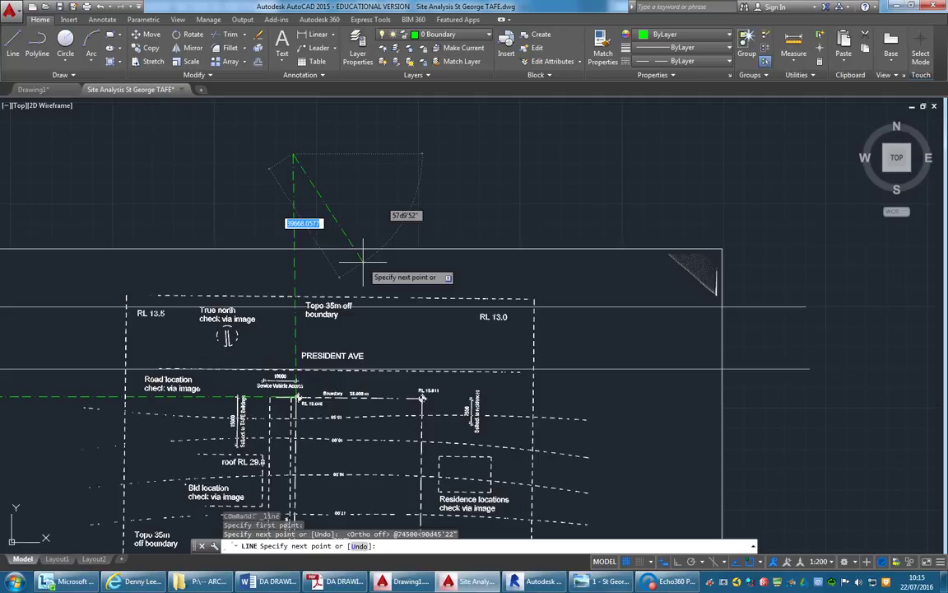
- Undo the misdirected segment and try drawing 74500 at angle <90d45'22"
{"action": "type", "text": "u"}
{"action": "key", "text": "Return"}
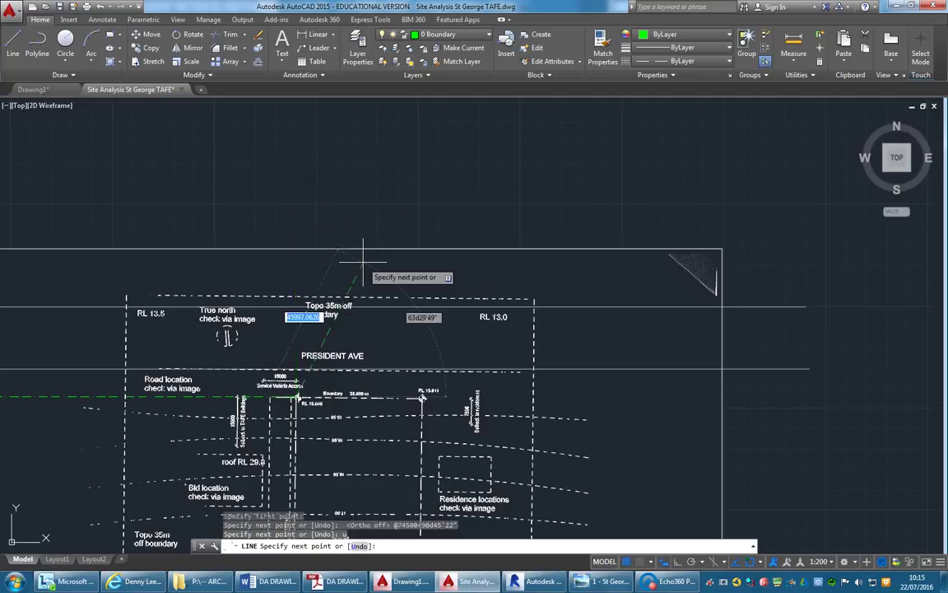
{"action": "scroll", "coordinate": [305, 323], "scroll_direction": "down", "scroll_amount": 7}
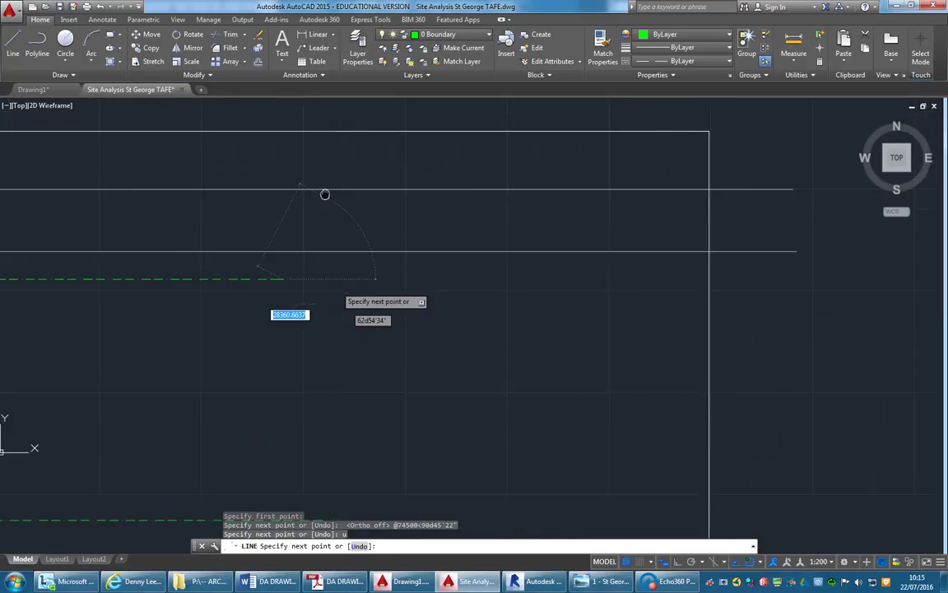
{"action": "scroll", "coordinate": [309, 222], "scroll_direction": "up", "scroll_amount": 6}
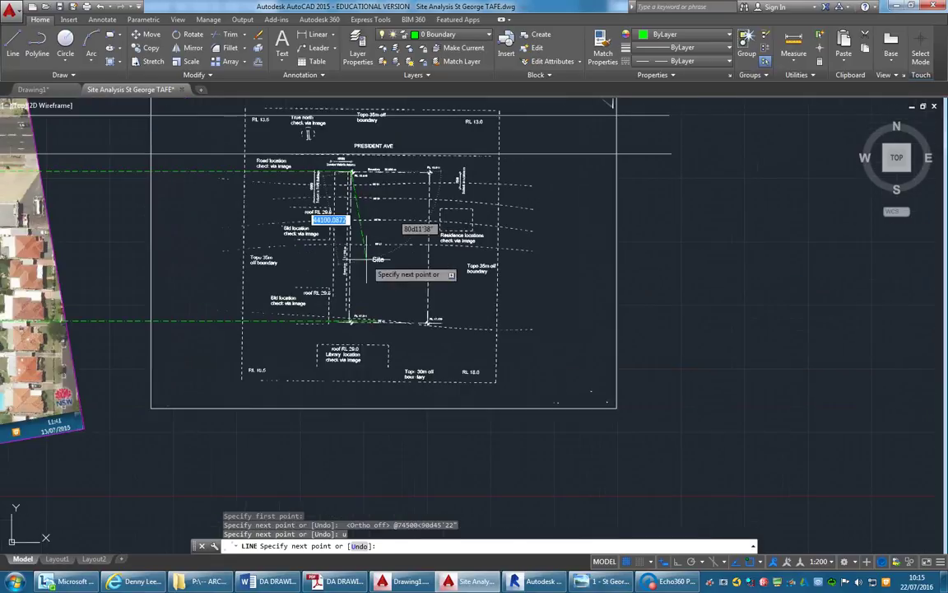
{"action": "scroll", "coordinate": [352, 332], "scroll_direction": "up", "scroll_amount": 2}
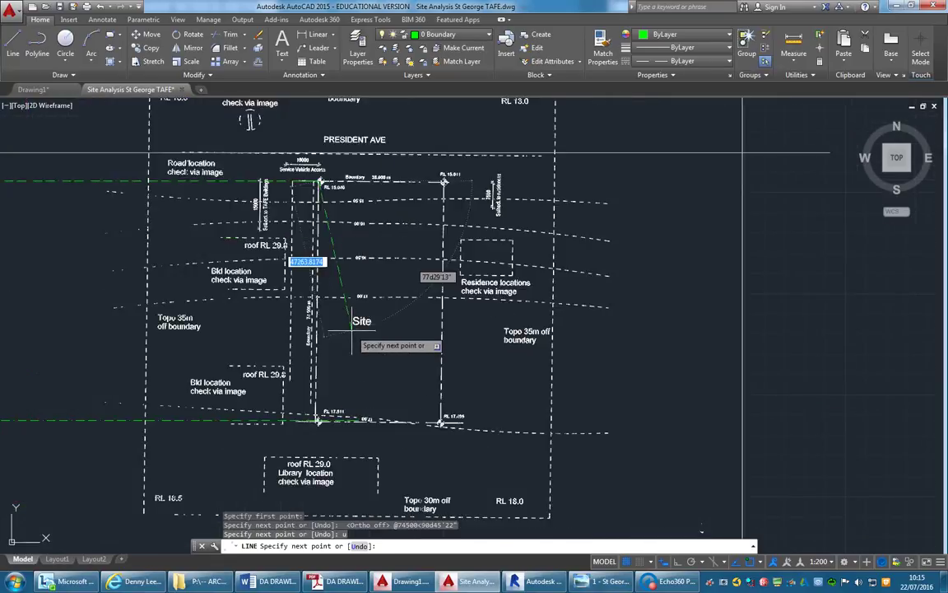
{"action": "type", "text": "7"}
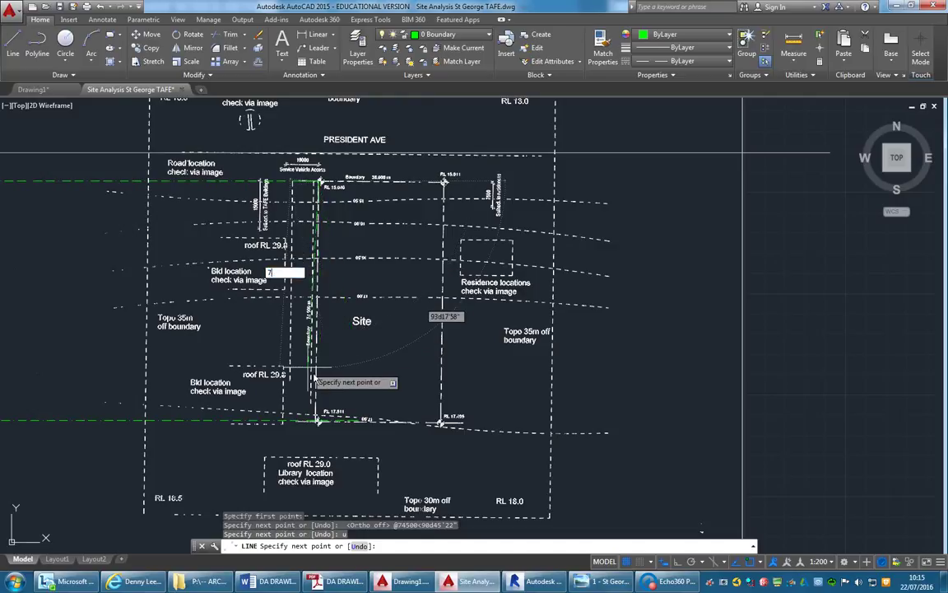
{"action": "type", "text": "4500"}
{"action": "key", "text": "Tab"}
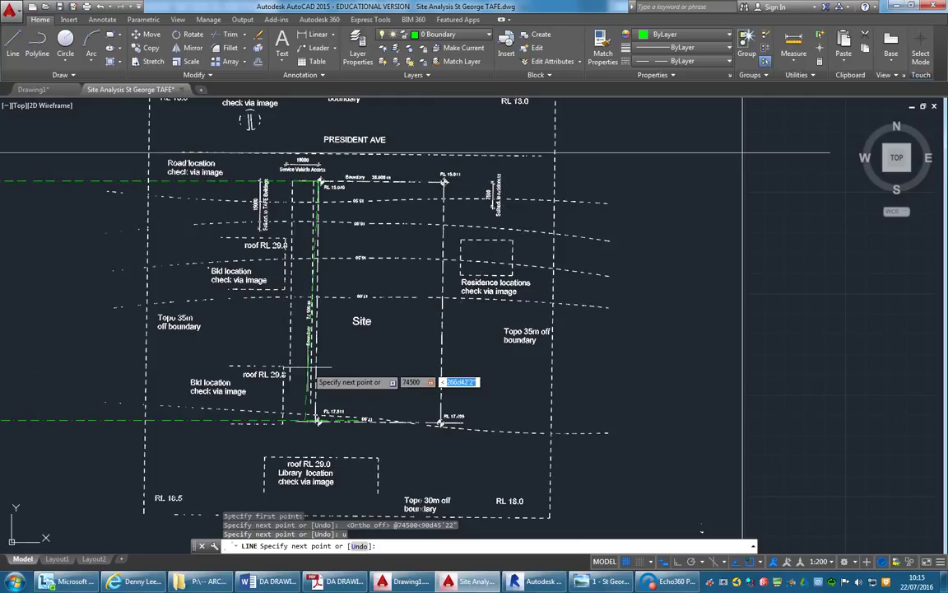
{"action": "type", "text": "-90d"}
{"action": "key", "text": "BackSpace"}
{"action": "key", "text": "BackSpace"}
{"action": "key", "text": "BackSpace"}
{"action": "key", "text": "BackSpace"}
{"action": "type", "text": "<90d45'22\""}
{"action": "key", "text": "Return"}
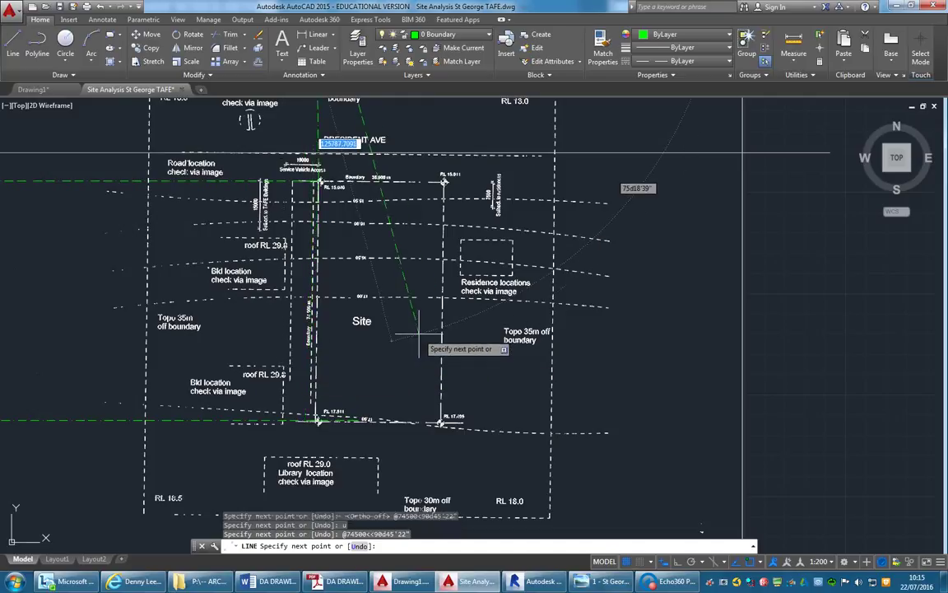
- Undo the upward segment and redraw it 74500 long at -90d45'22" down to RL 17.511
{"action": "type", "text": "u"}
{"action": "key", "text": "Return"}
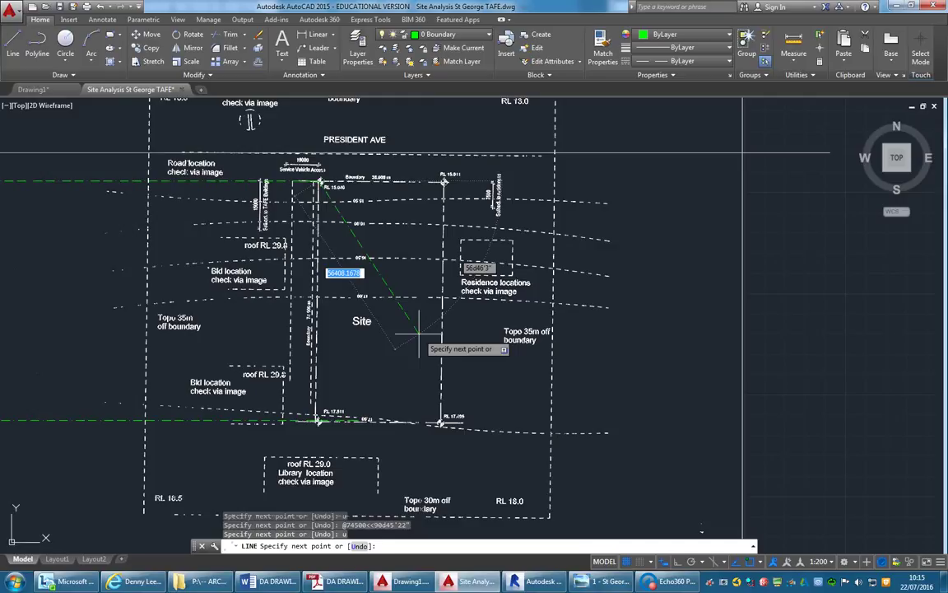
{"action": "type", "text": "74500"}
{"action": "key", "text": "Tab"}
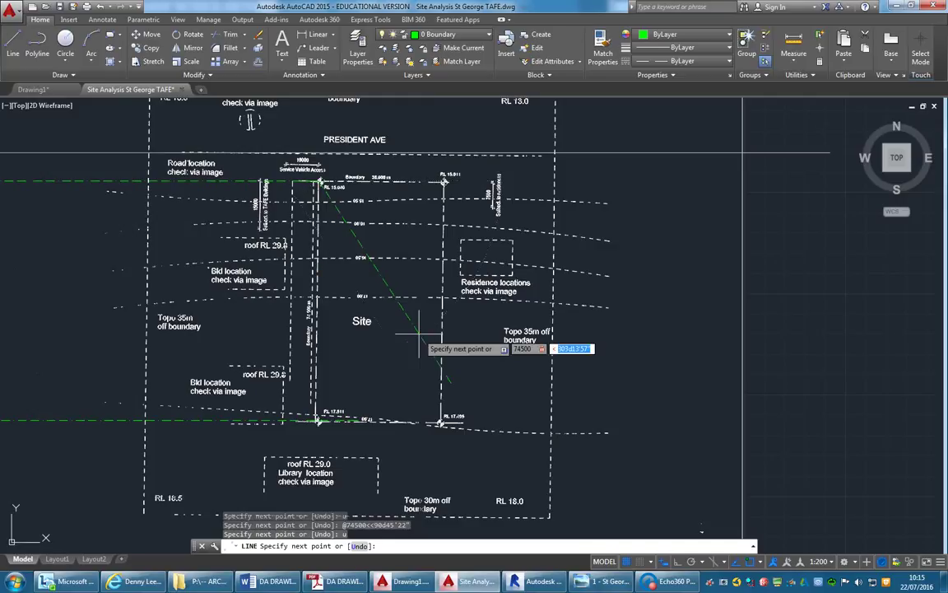
{"action": "key", "text": "BackSpace"}
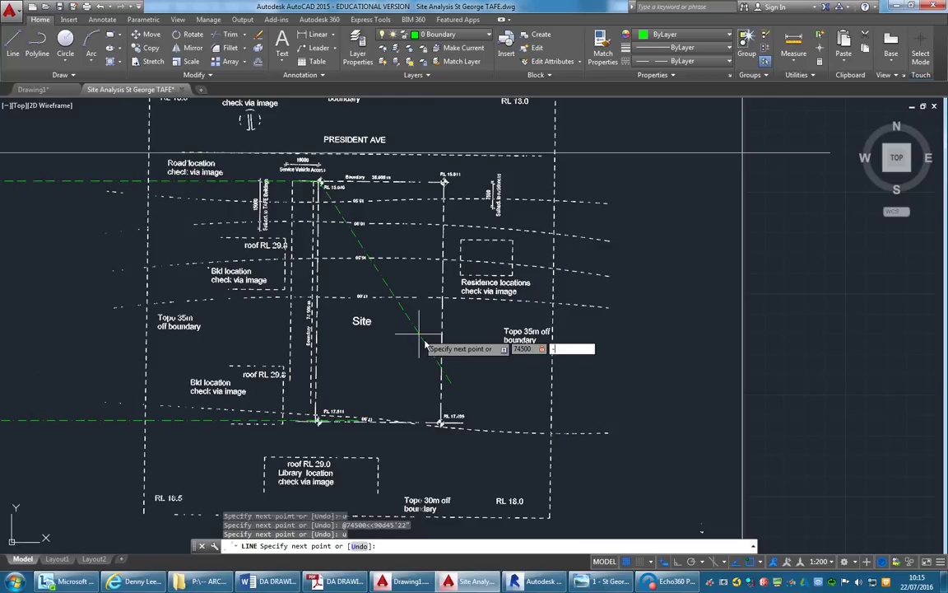
{"action": "type", "text": "-90d45'22\""}
{"action": "key", "text": "Return"}
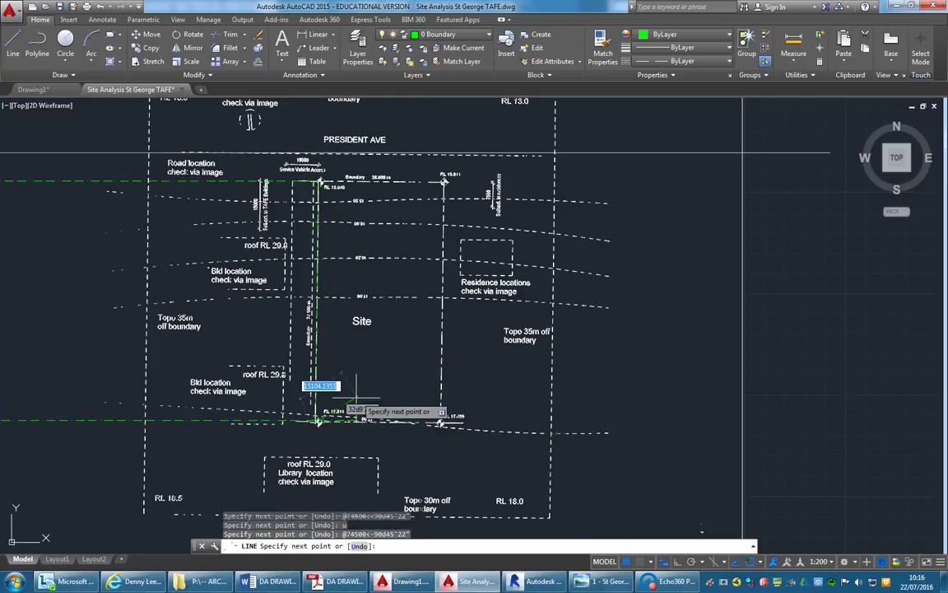
{"action": "scroll", "coordinate": [357, 417], "scroll_direction": "up", "scroll_amount": 4}
{"action": "scroll", "coordinate": [251, 445], "scroll_direction": "up", "scroll_amount": 5}
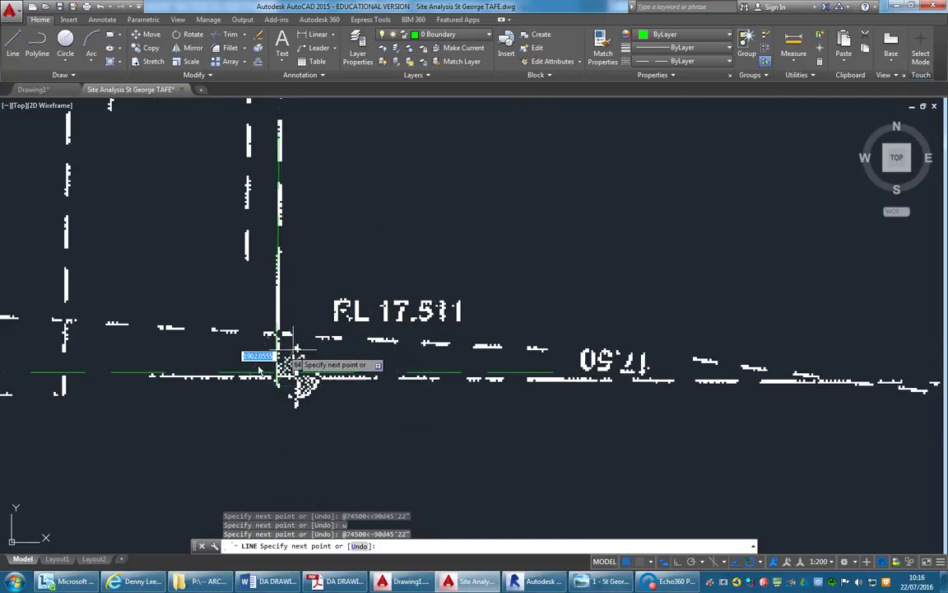
{"action": "scroll", "coordinate": [289, 381], "scroll_direction": "up", "scroll_amount": 4}
{"action": "scroll", "coordinate": [287, 383], "scroll_direction": "down", "scroll_amount": 3}
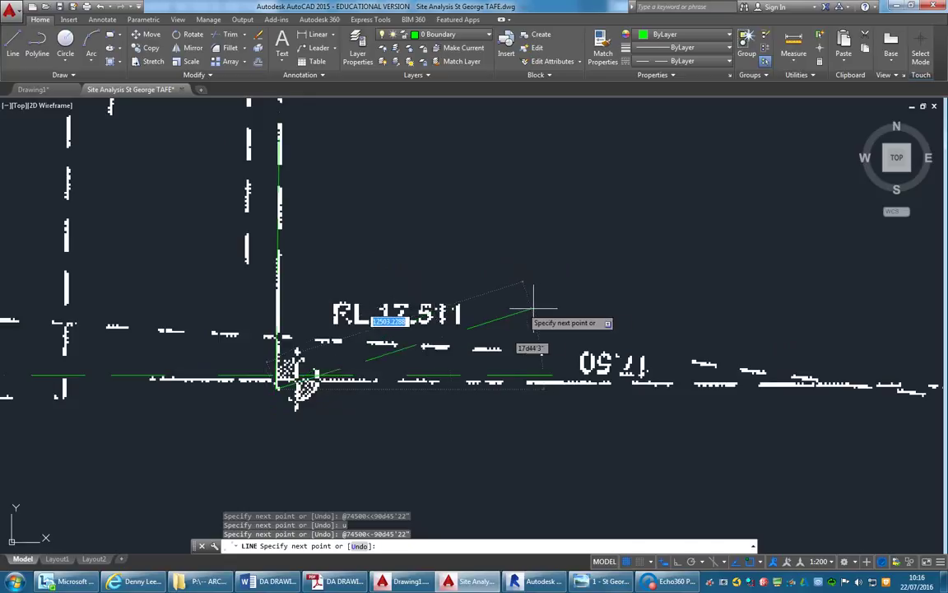
{"action": "scroll", "coordinate": [403, 341], "scroll_direction": "up", "scroll_amount": 4}
{"action": "scroll", "coordinate": [377, 324], "scroll_direction": "down", "scroll_amount": 4}
{"action": "scroll", "coordinate": [452, 366], "scroll_direction": "up", "scroll_amount": 4}
{"action": "scroll", "coordinate": [453, 367], "scroll_direction": "down", "scroll_amount": 4}
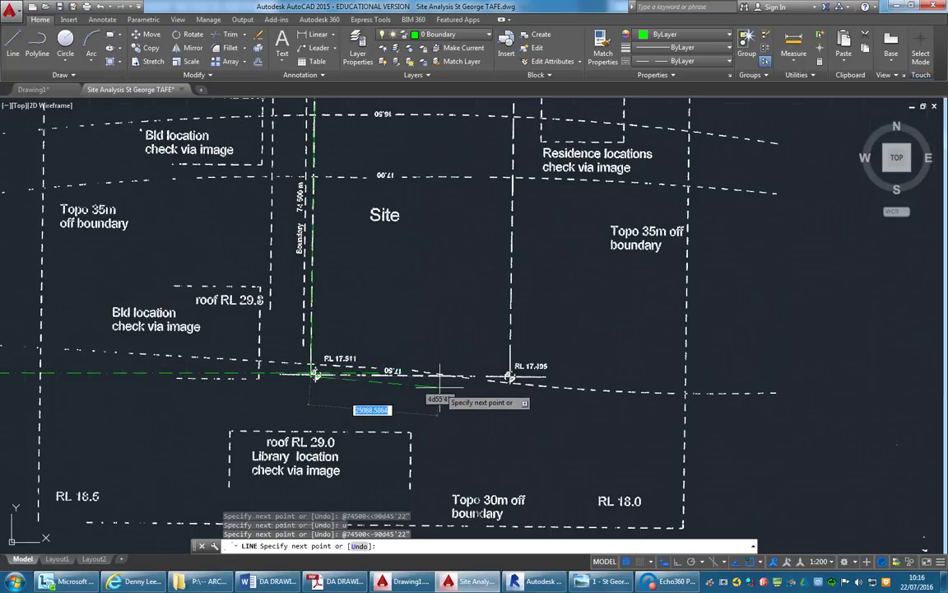
{"action": "scroll", "coordinate": [445, 386], "scroll_direction": "up", "scroll_amount": 6}
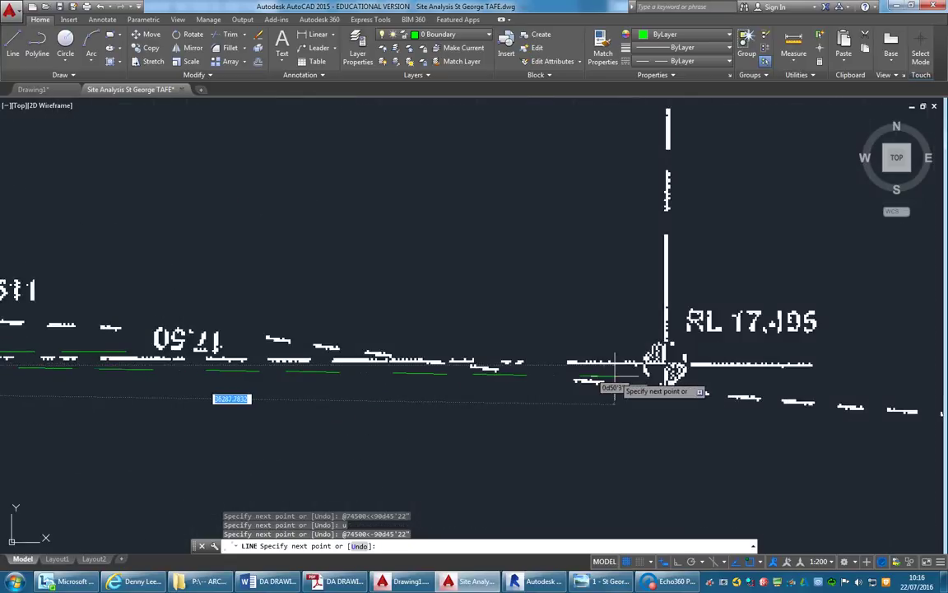
{"action": "scroll", "coordinate": [659, 383], "scroll_direction": "down", "scroll_amount": 3}
- End the left-boundary line and start a new line at the RL 15.046 corner
{"action": "key", "text": "Escape"}
{"action": "key", "text": "Escape"}
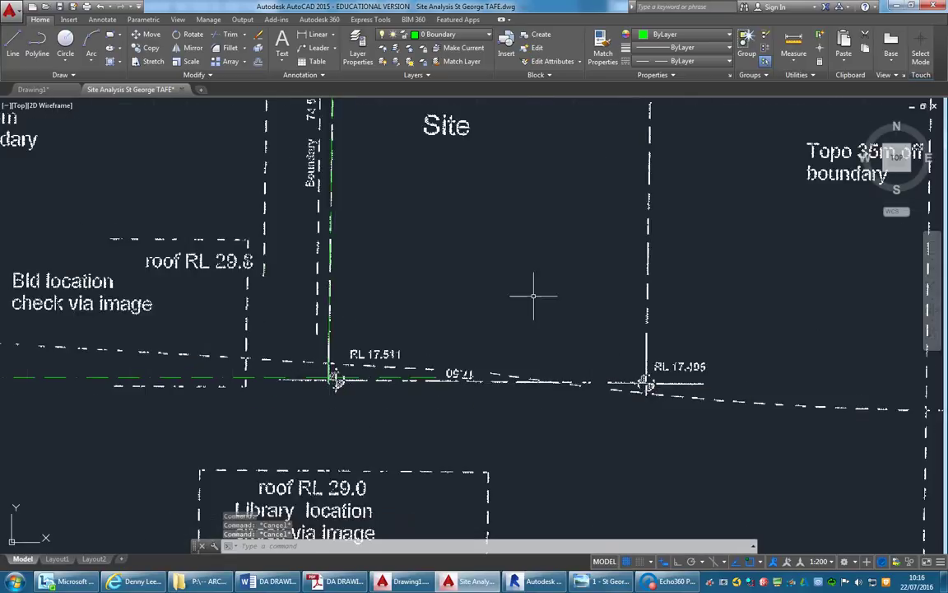
{"action": "scroll", "coordinate": [445, 429], "scroll_direction": "up", "scroll_amount": 6}
{"action": "scroll", "coordinate": [337, 269], "scroll_direction": "down", "scroll_amount": 6}
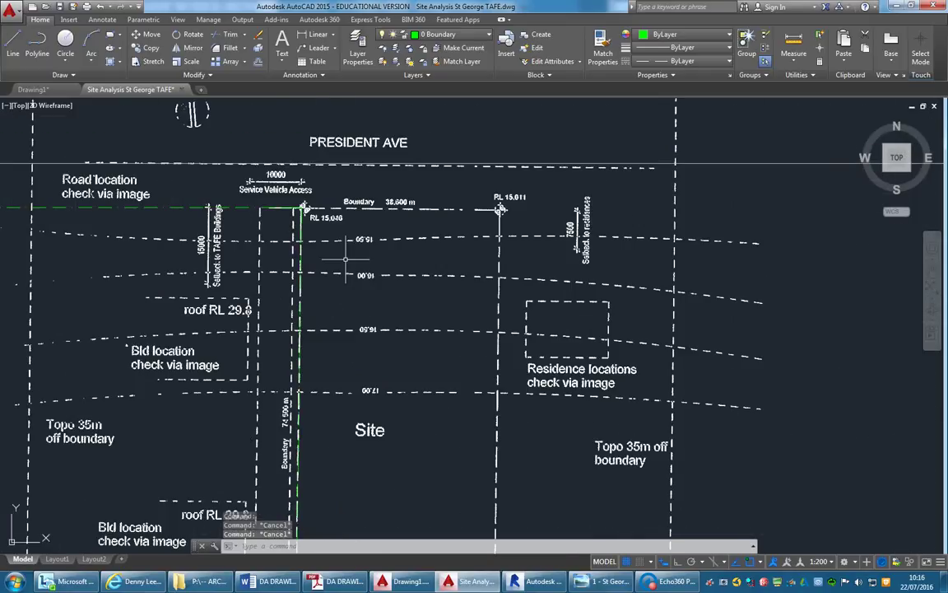
{"action": "scroll", "coordinate": [364, 210], "scroll_direction": "up", "scroll_amount": 4}
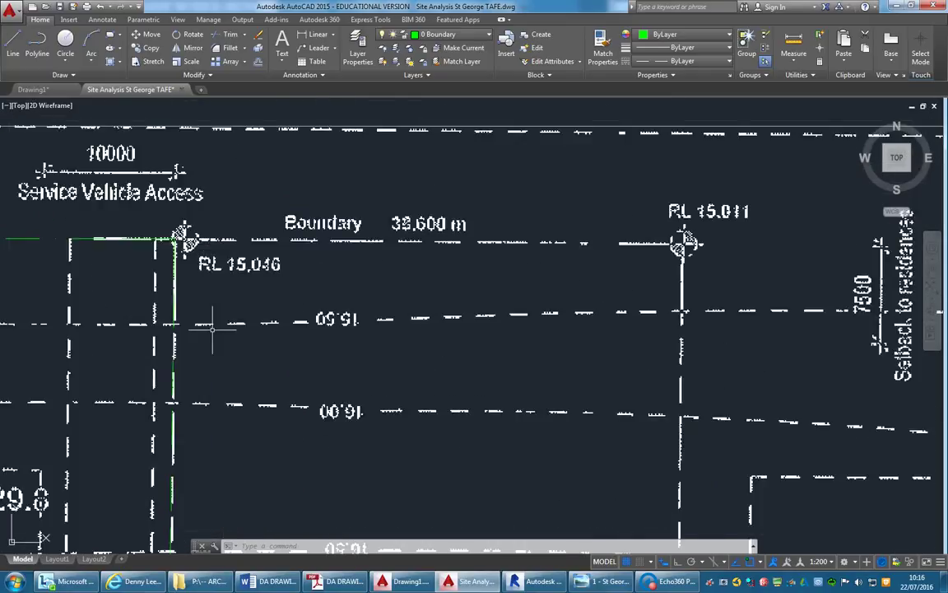
{"action": "left_click", "coordinate": [15, 53]}
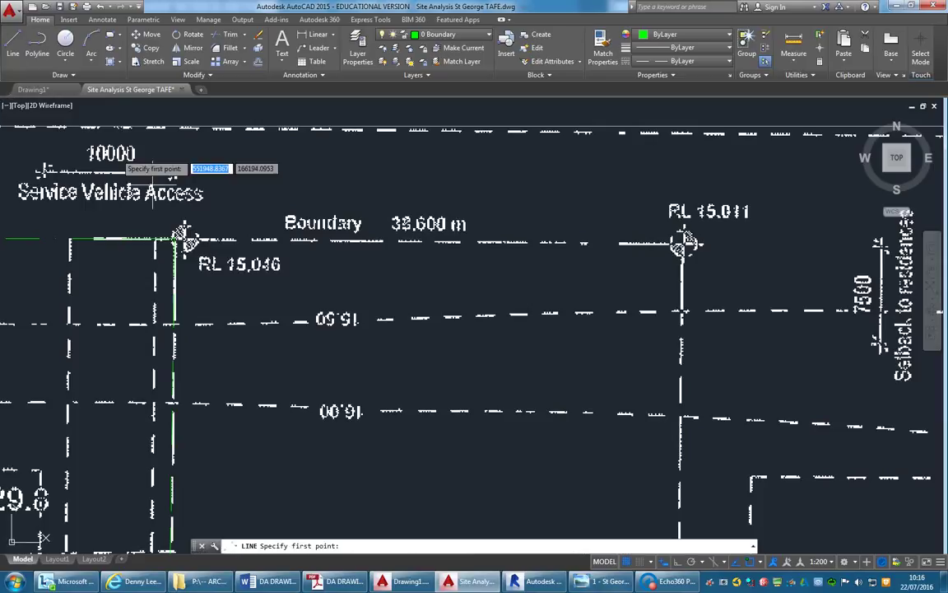
{"action": "left_click", "coordinate": [184, 238]}
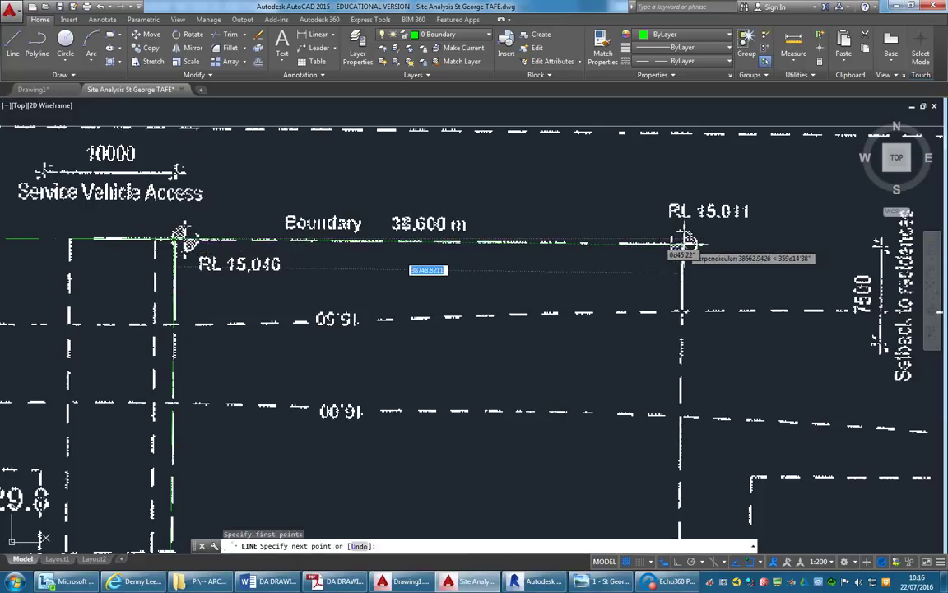
{"action": "scroll", "coordinate": [684, 240], "scroll_direction": "up", "scroll_amount": 10}
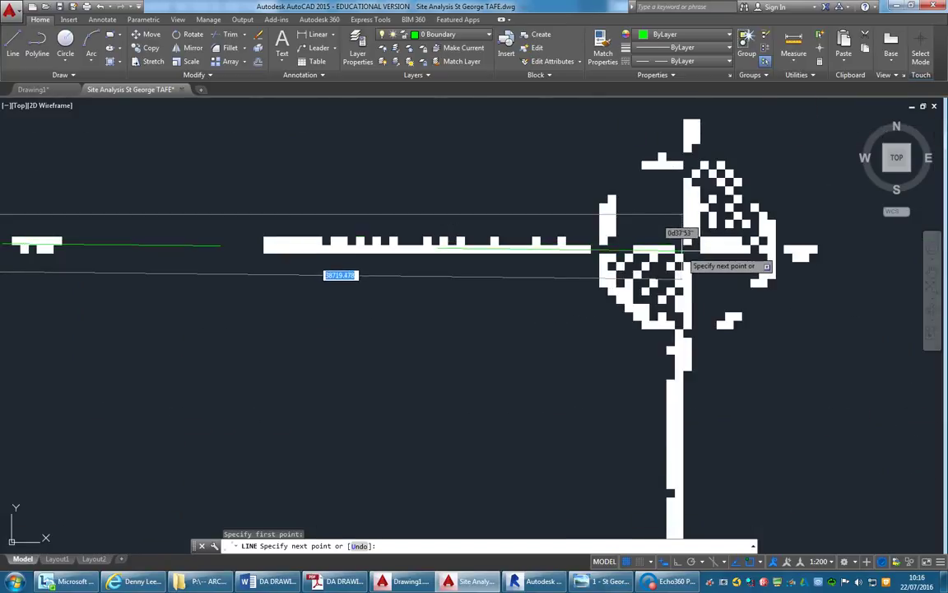
{"action": "scroll", "coordinate": [686, 242], "scroll_direction": "down", "scroll_amount": 4}
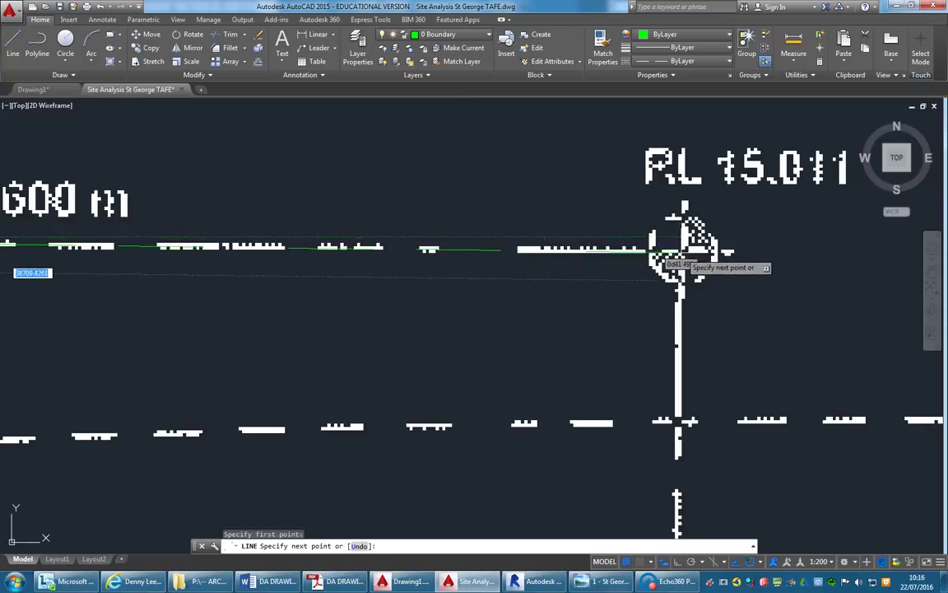
{"action": "scroll", "coordinate": [680, 262], "scroll_direction": "down", "scroll_amount": 4}
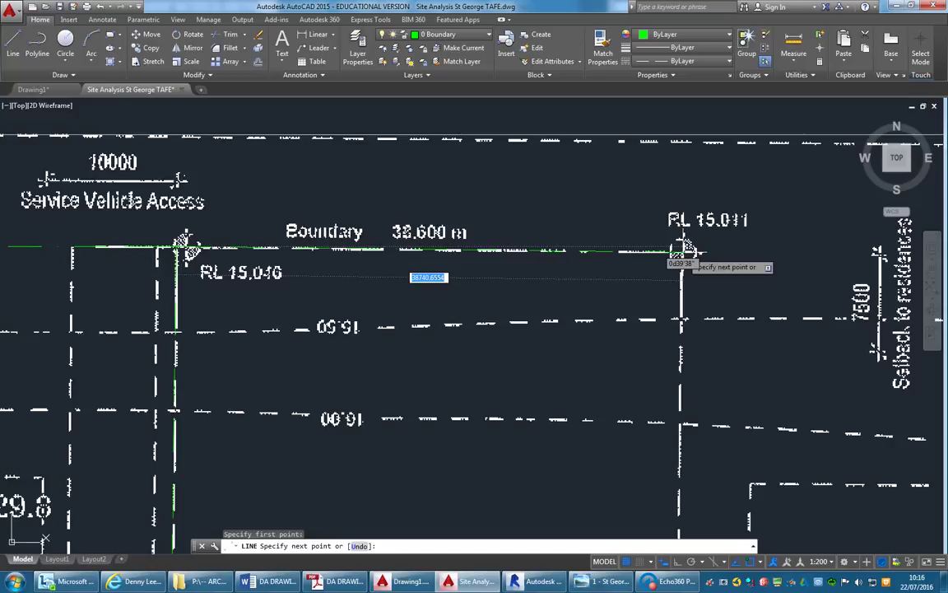
{"action": "scroll", "coordinate": [680, 262], "scroll_direction": "up", "scroll_amount": 4}
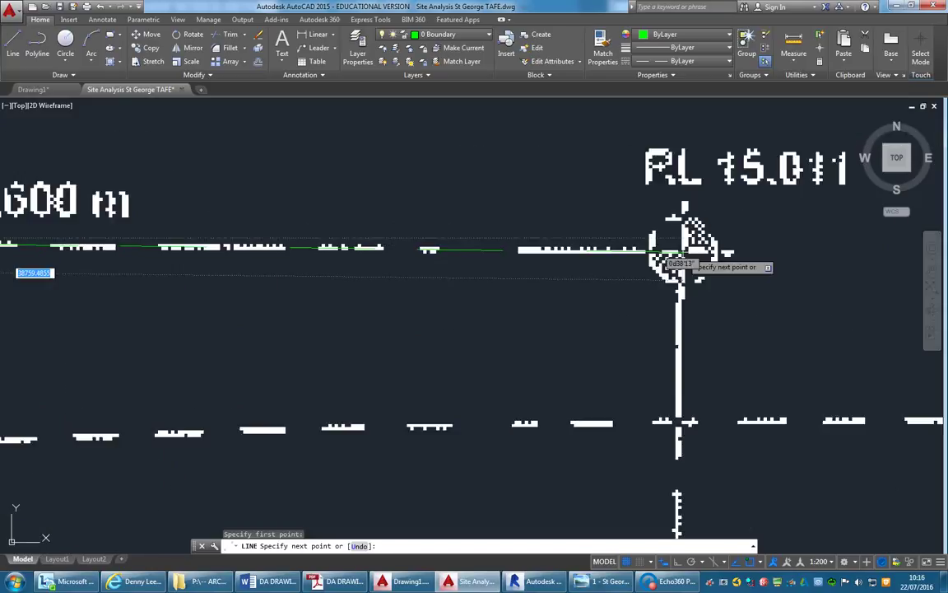
{"action": "scroll", "coordinate": [680, 261], "scroll_direction": "down", "scroll_amount": 3}
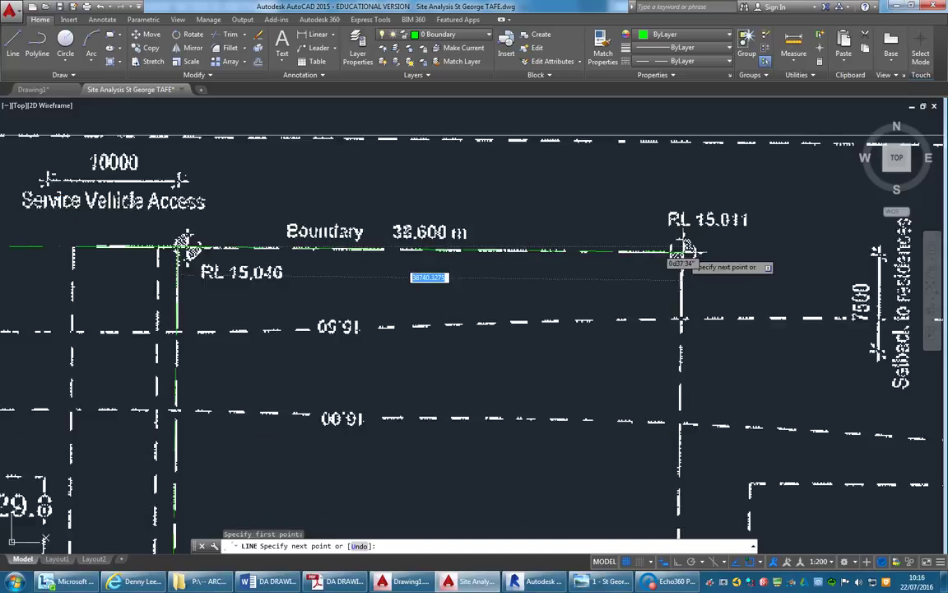
- With ortho off, draw a 38600 segment at 359d22'21" toward RL 15.011
{"action": "key", "text": "F8"}
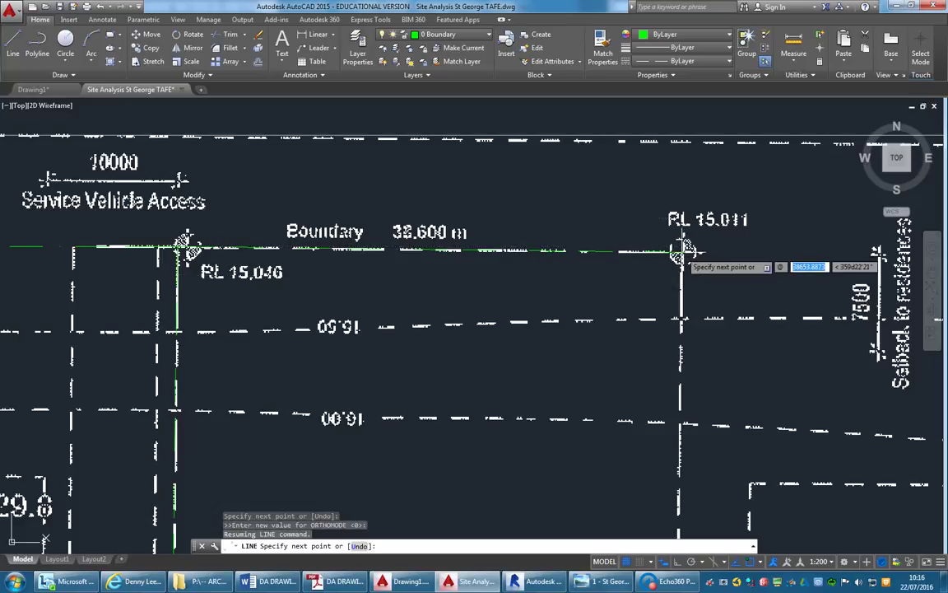
{"action": "type", "text": "386"}
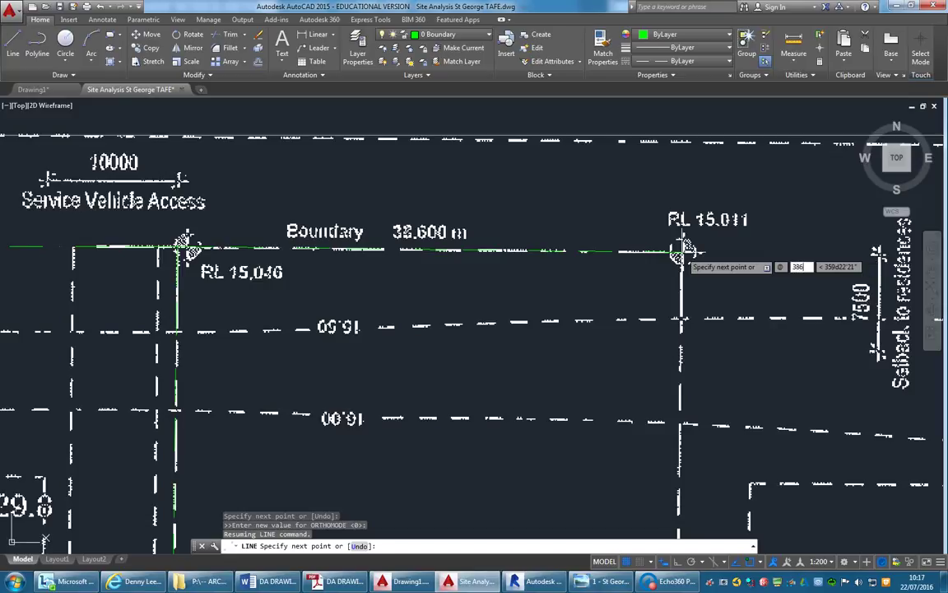
{"action": "type", "text": "00"}
{"action": "key", "text": "Tab"}
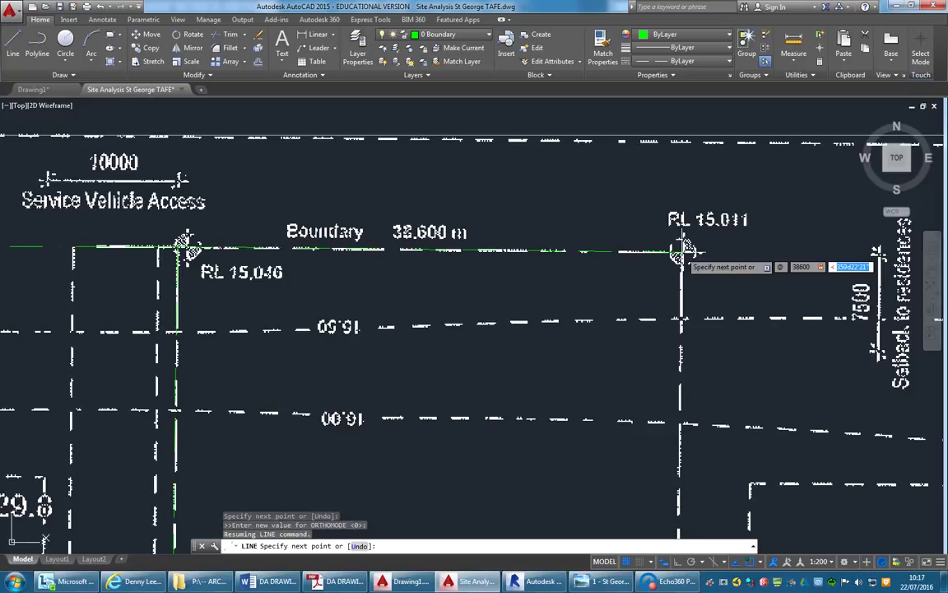
{"action": "key", "text": "Left"}
{"action": "key", "text": "Right"}
{"action": "key", "text": "Right"}
{"action": "key", "text": "End"}
{"action": "key", "text": "Return"}
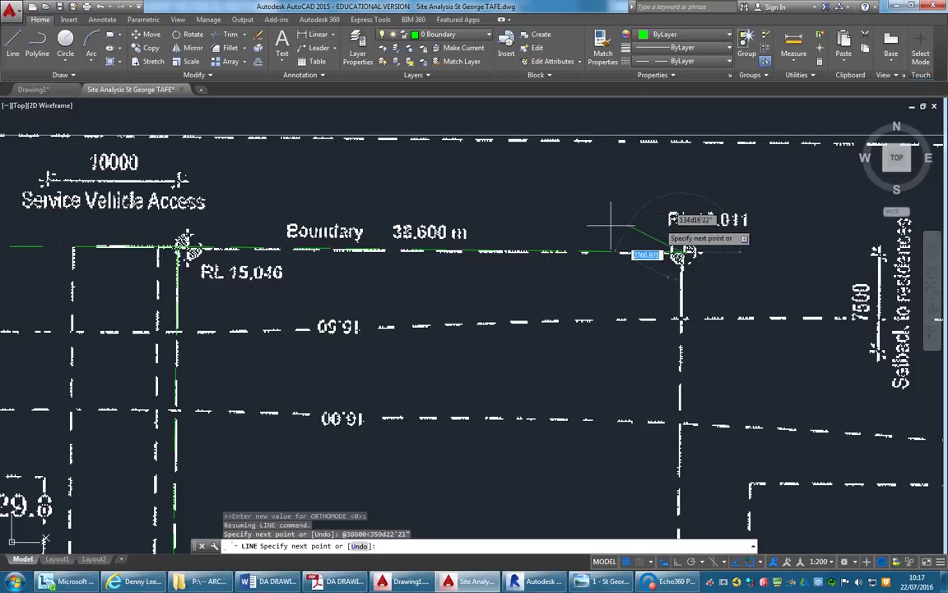
{"action": "key", "text": "Escape"}
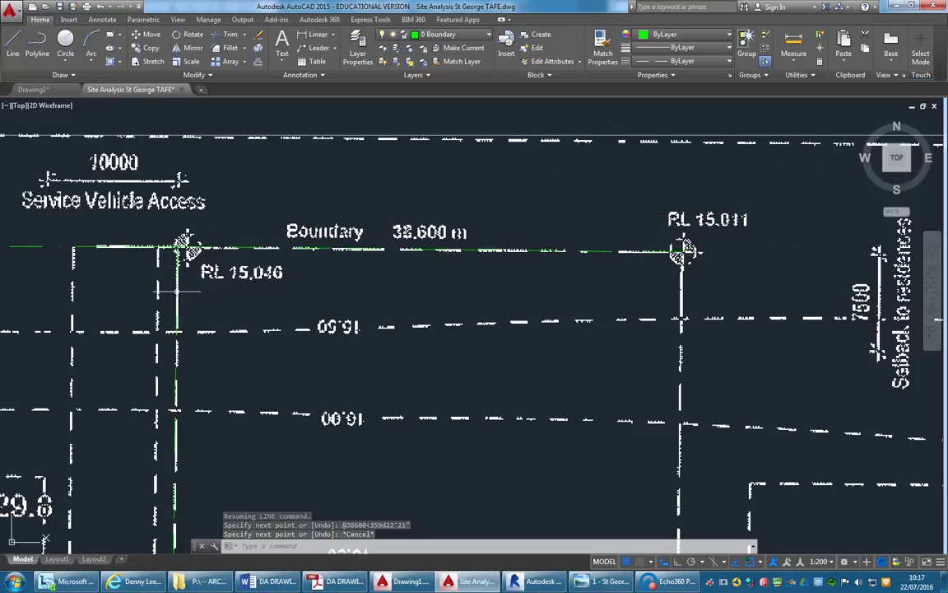
- Copy the left boundary line from the RL 15.046 corner to the RL 15.011 corner
{"action": "left_click", "coordinate": [174, 390]}
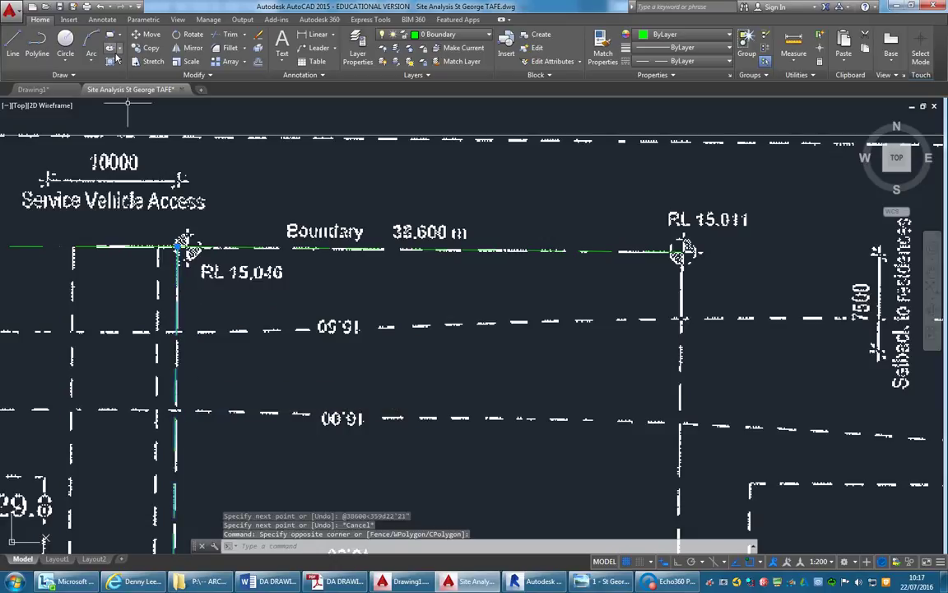
{"action": "left_click", "coordinate": [145, 48]}
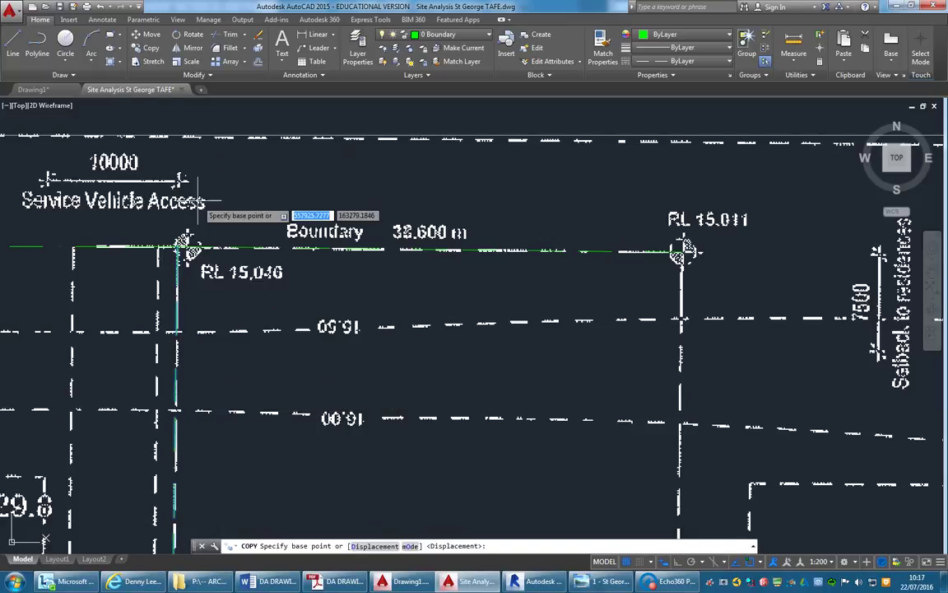
{"action": "left_click", "coordinate": [179, 246]}
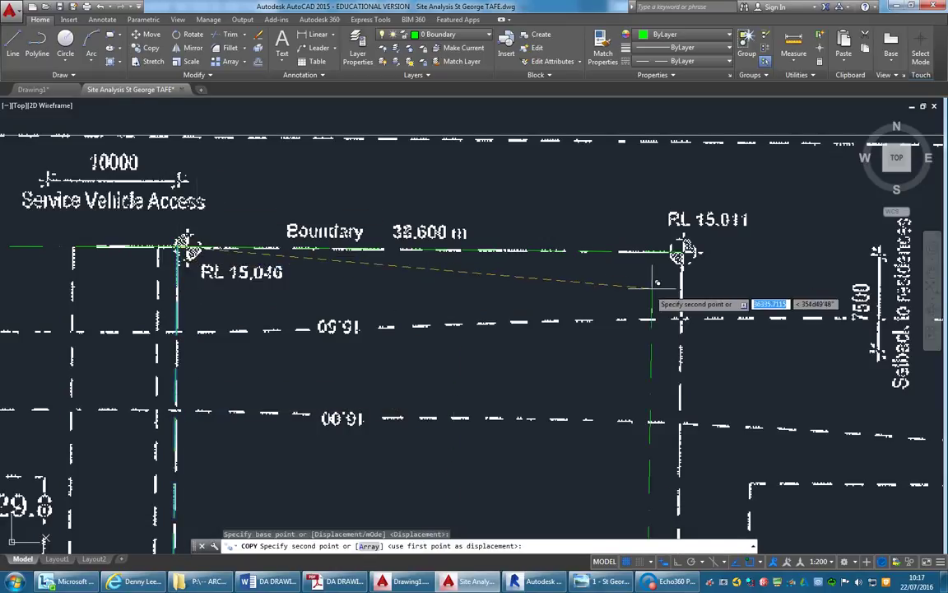
{"action": "left_click", "coordinate": [684, 251]}
{"action": "right_click", "coordinate": [505, 281]}
{"action": "left_click", "coordinate": [523, 288]}
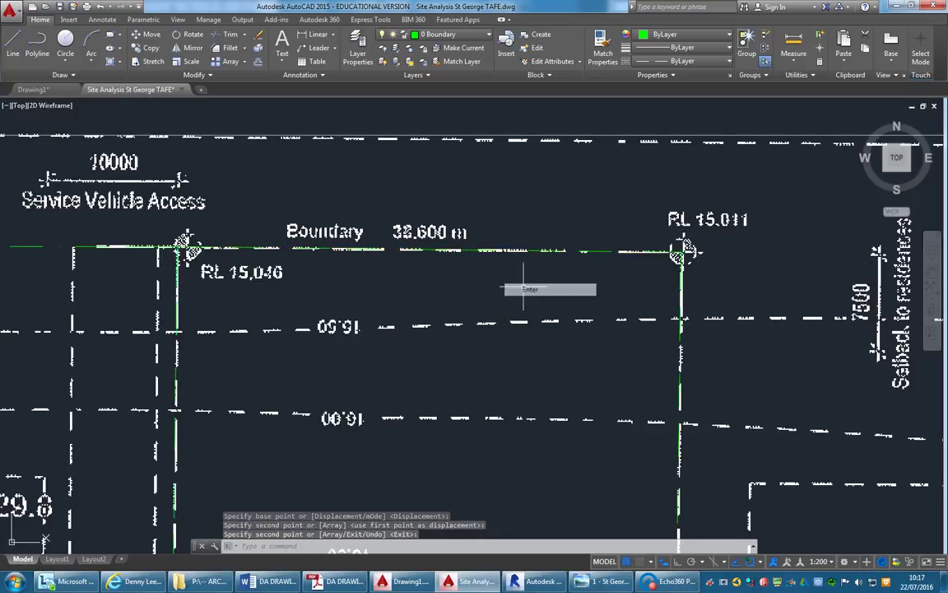
{"action": "scroll", "coordinate": [494, 272], "scroll_direction": "down", "scroll_amount": 5}
{"action": "scroll", "coordinate": [434, 473], "scroll_direction": "up", "scroll_amount": 5}
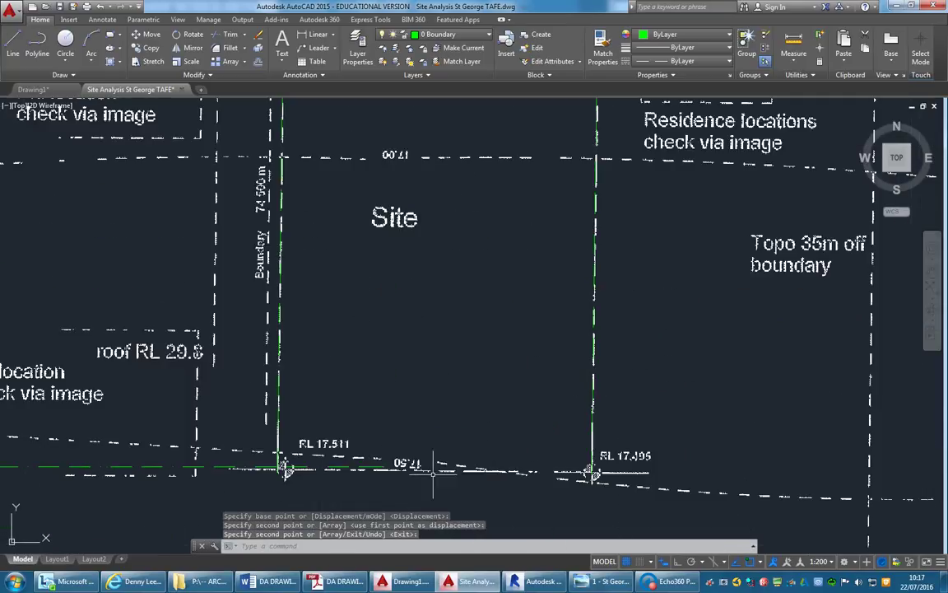
{"action": "scroll", "coordinate": [275, 461], "scroll_direction": "up", "scroll_amount": 5}
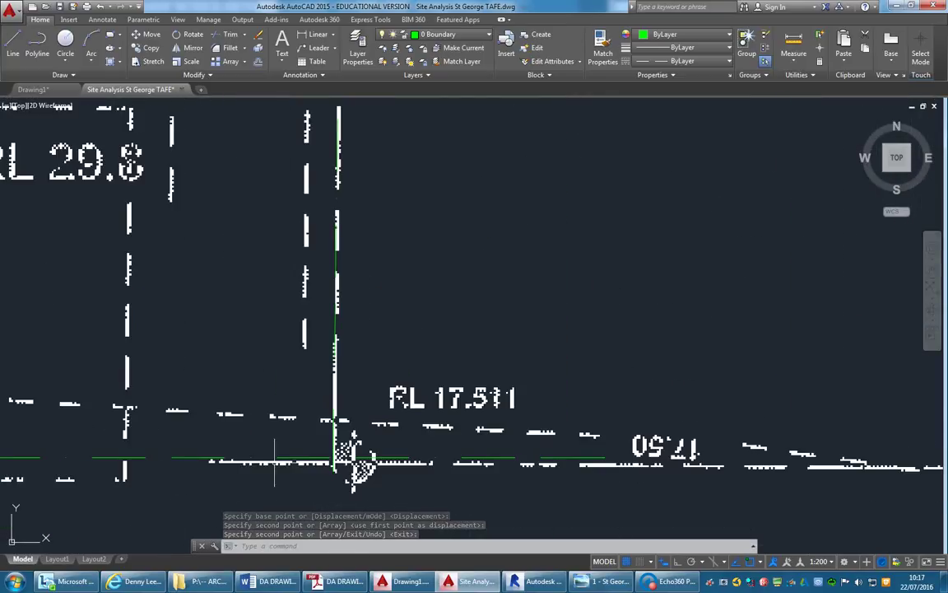
{"action": "scroll", "coordinate": [404, 422], "scroll_direction": "down", "scroll_amount": 5}
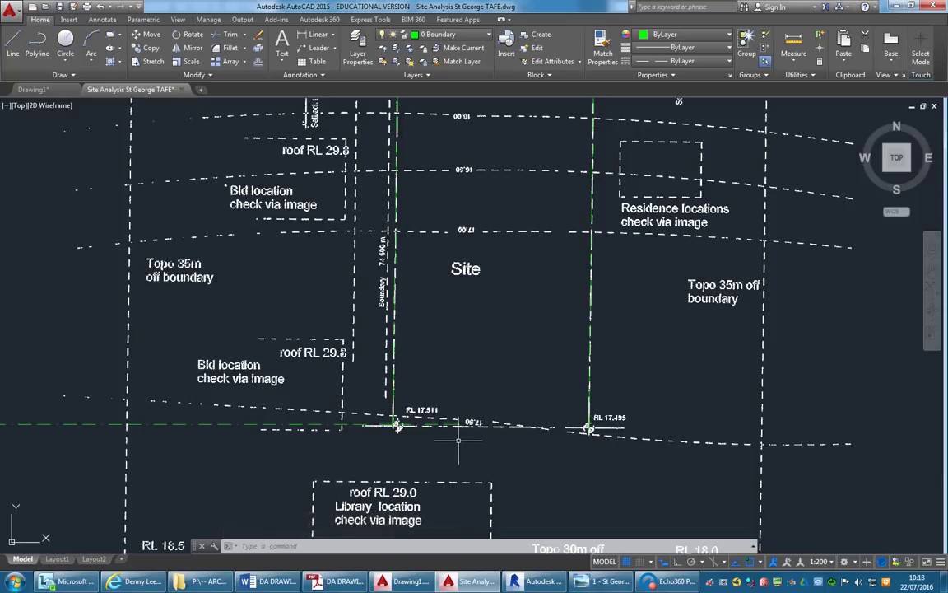
{"action": "scroll", "coordinate": [459, 442], "scroll_direction": "up", "scroll_amount": 4}
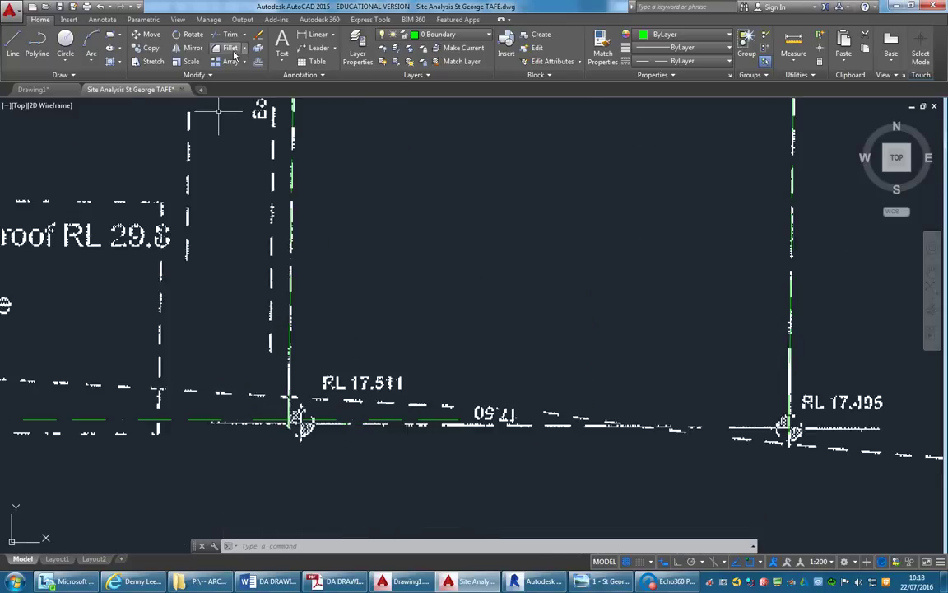
{"action": "scroll", "coordinate": [428, 282], "scroll_direction": "down", "scroll_amount": 5}
{"action": "scroll", "coordinate": [329, 375], "scroll_direction": "up", "scroll_amount": 6}
- Copy the top boundary line from RL 15.011 down to the RL 17.495 corner
{"action": "middle_click_drag", "start_coordinate": [328, 375], "coordinate": [329, 387]}
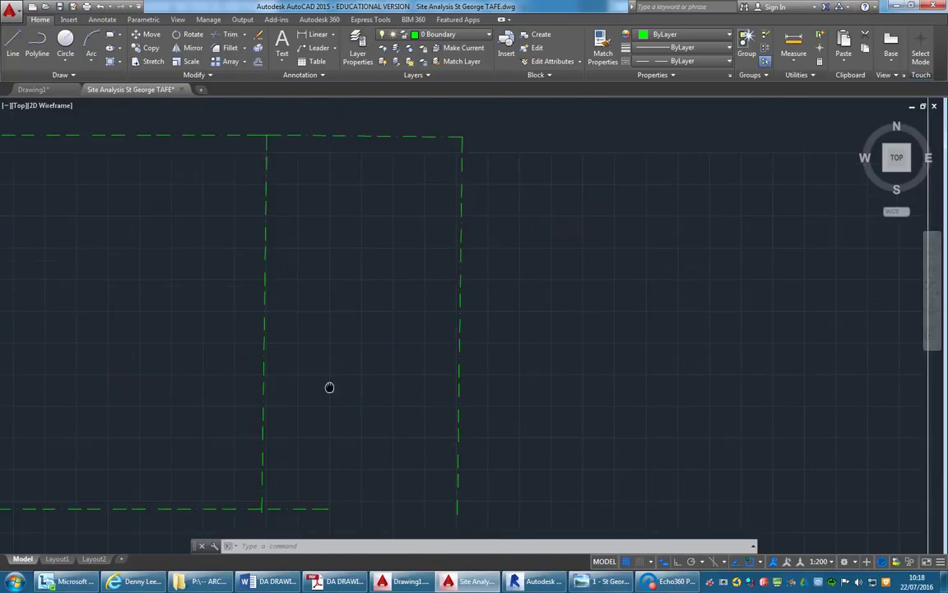
{"action": "left_click", "coordinate": [329, 139]}
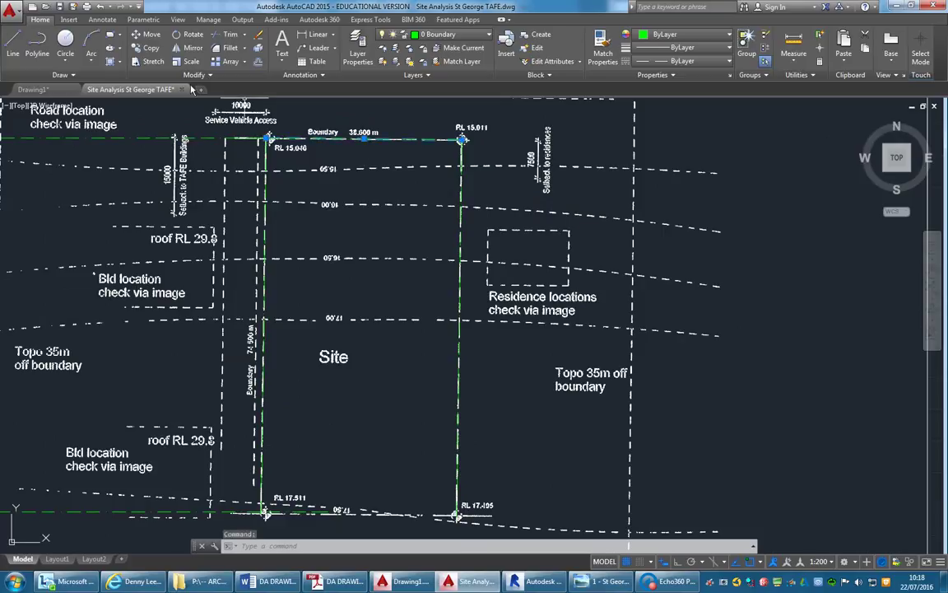
{"action": "left_click", "coordinate": [145, 48]}
{"action": "left_click", "coordinate": [462, 140]}
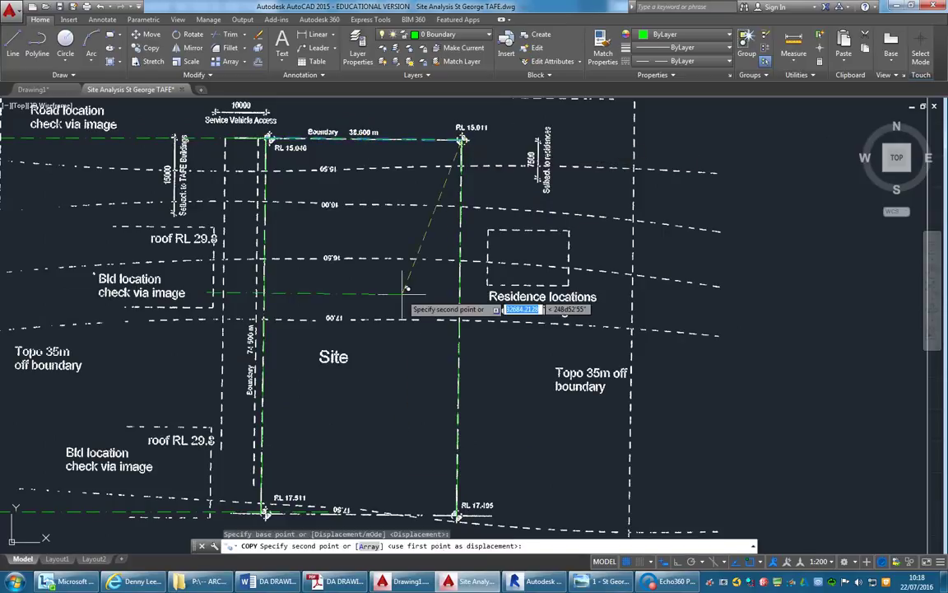
{"action": "scroll", "coordinate": [394, 303], "scroll_direction": "up", "scroll_amount": 4}
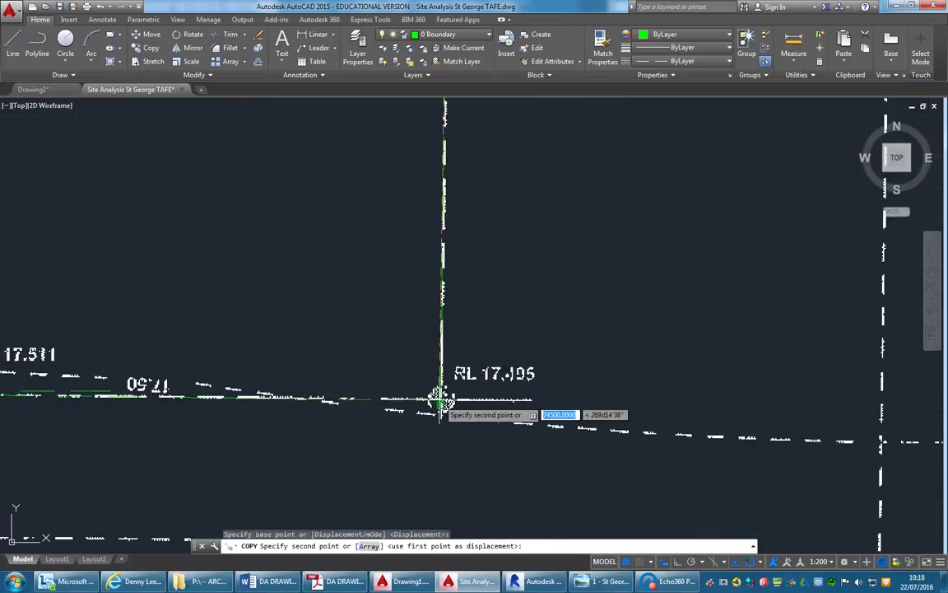
{"action": "scroll", "coordinate": [441, 401], "scroll_direction": "up", "scroll_amount": 4}
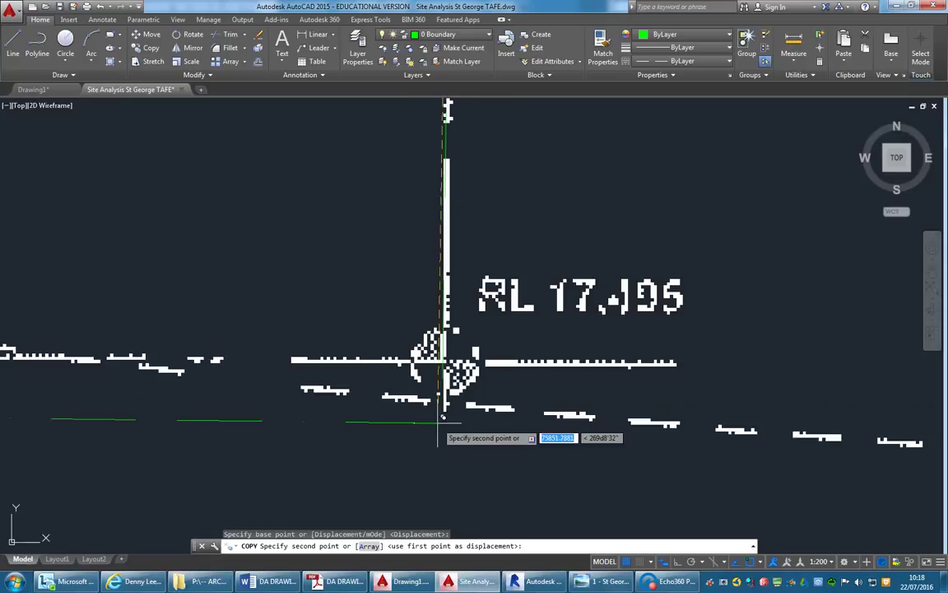
{"action": "left_click", "coordinate": [446, 378]}
{"action": "scroll", "coordinate": [445, 377], "scroll_direction": "down", "scroll_amount": 1}
{"action": "right_click", "coordinate": [395, 317]}
{"action": "left_click", "coordinate": [411, 318]}
{"action": "scroll", "coordinate": [356, 323], "scroll_direction": "down", "scroll_amount": 2}
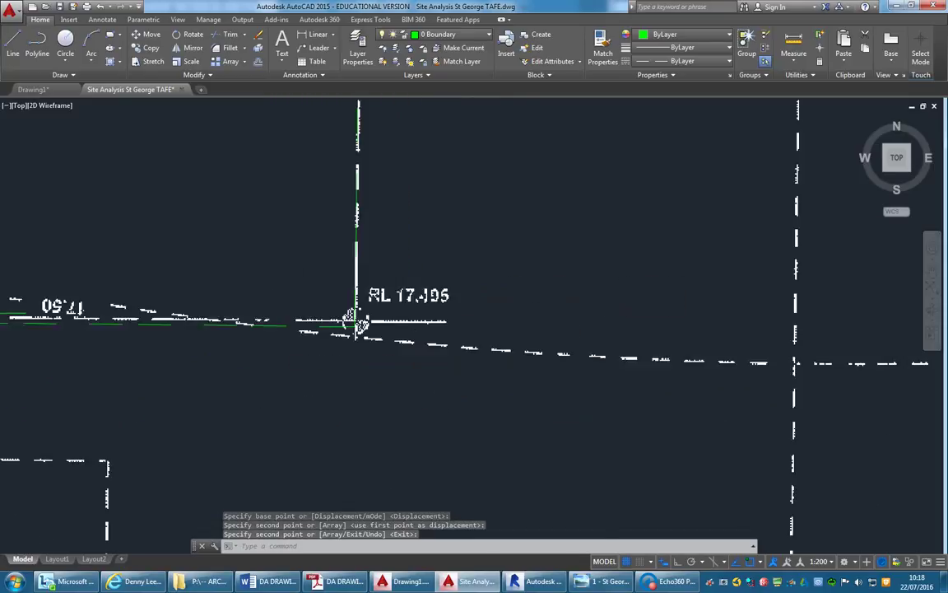
{"action": "scroll", "coordinate": [357, 323], "scroll_direction": "down", "scroll_amount": 6}
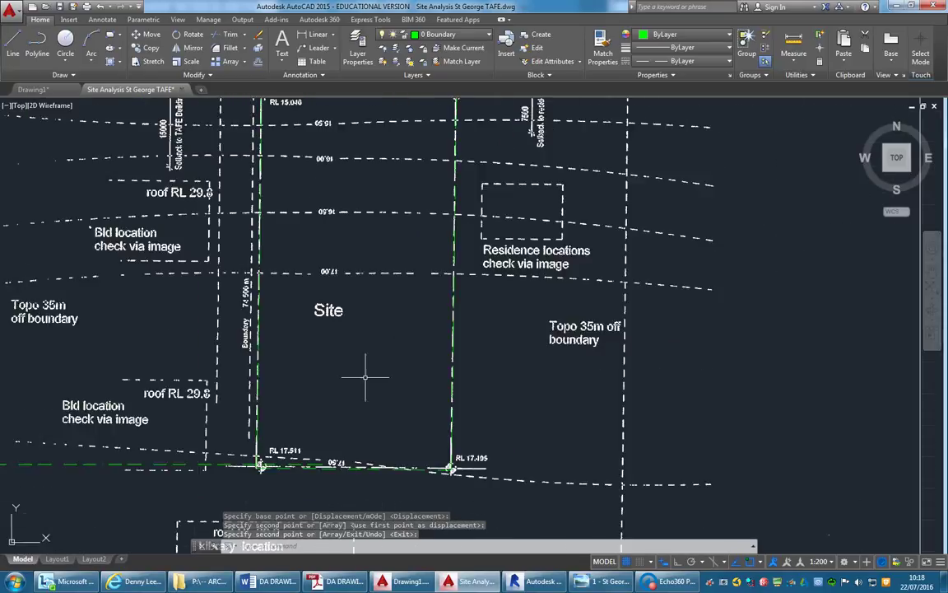
{"action": "middle_click_drag", "start_coordinate": [366, 378], "coordinate": [374, 412]}
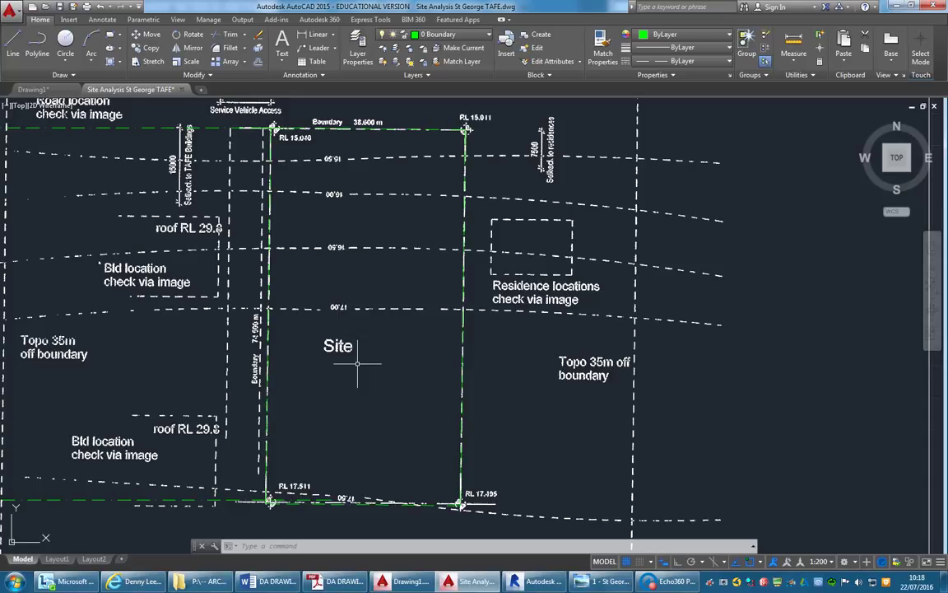
- Select a boundary line and begin moving it, then cancel the move
{"action": "scroll", "coordinate": [461, 359], "scroll_direction": "down", "scroll_amount": 5}
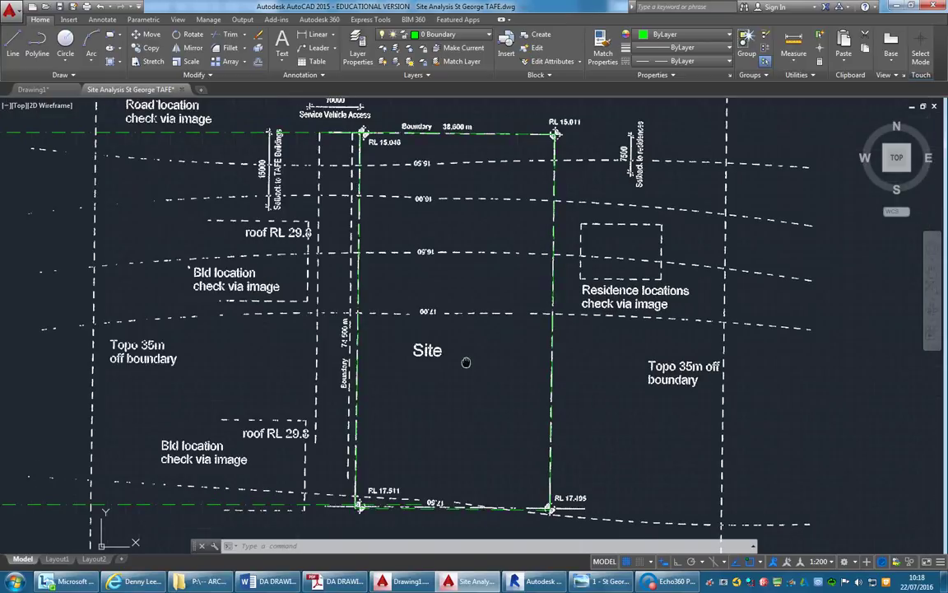
{"action": "scroll", "coordinate": [484, 364], "scroll_direction": "up", "scroll_amount": 8}
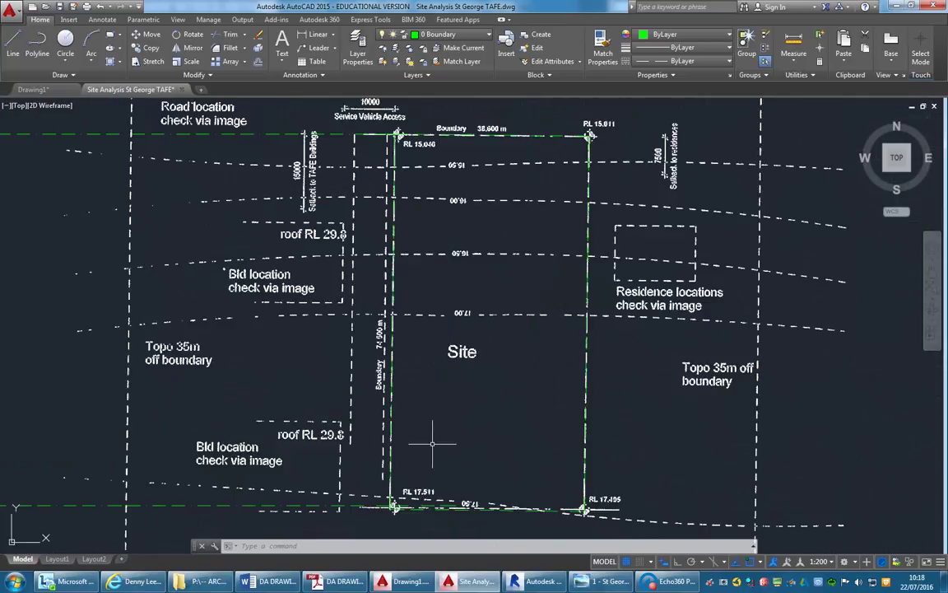
{"action": "scroll", "coordinate": [360, 461], "scroll_direction": "down", "scroll_amount": 3}
{"action": "left_click", "coordinate": [360, 447]}
{"action": "scroll", "coordinate": [458, 438], "scroll_direction": "up", "scroll_amount": 3}
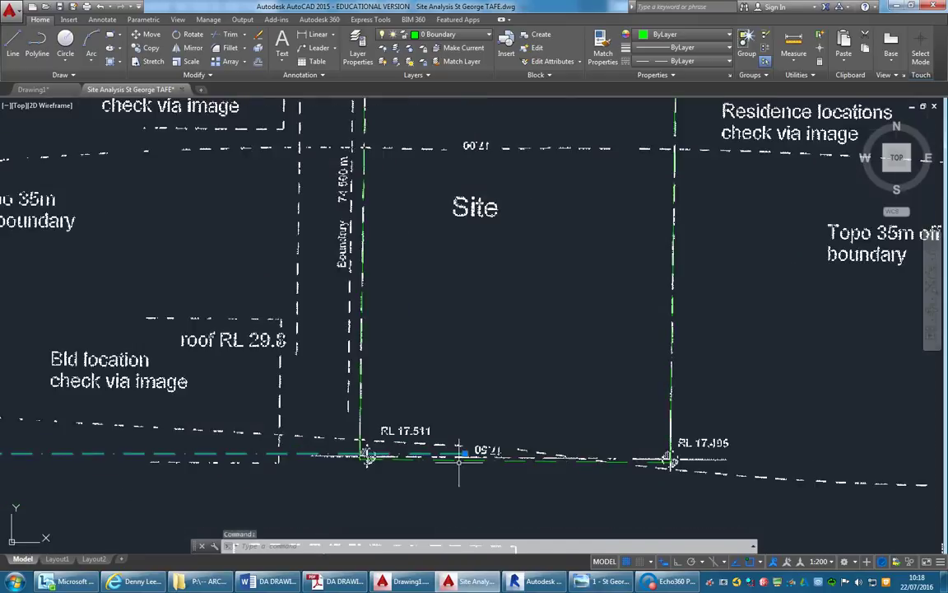
{"action": "mouse_move", "coordinate": [463, 448]}
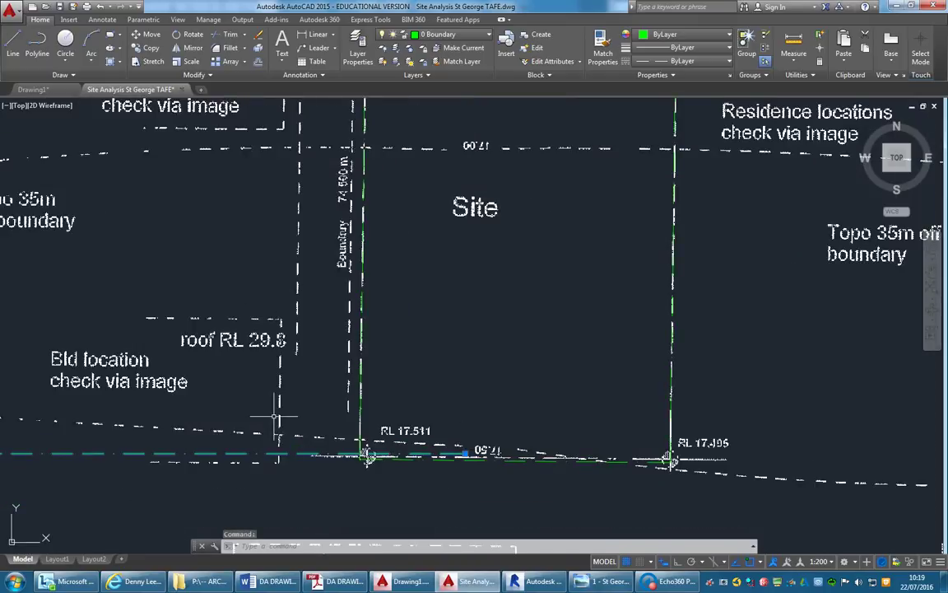
{"action": "left_click", "coordinate": [147, 34]}
{"action": "left_click", "coordinate": [368, 453]}
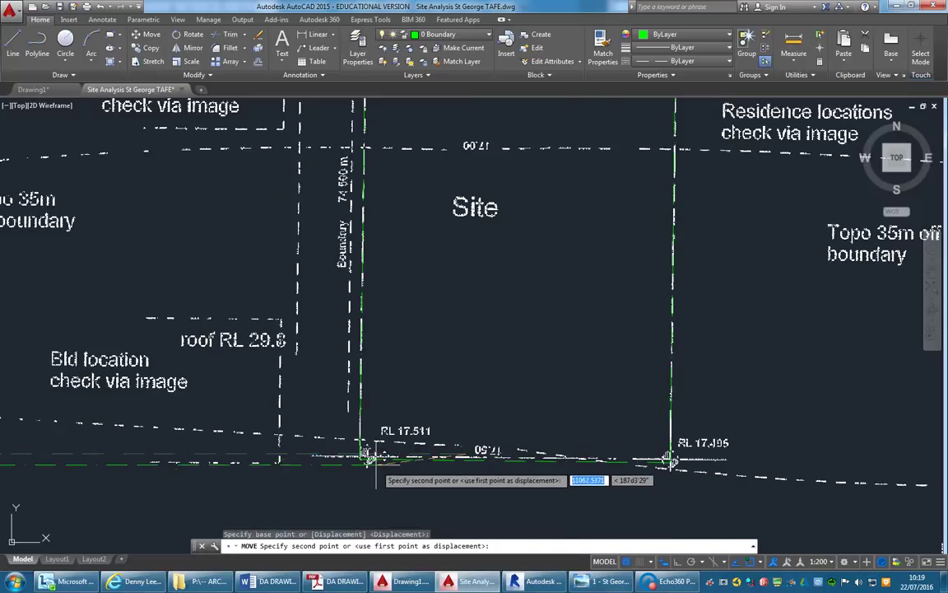
{"action": "left_click", "coordinate": [363, 458]}
{"action": "scroll", "coordinate": [271, 398], "scroll_direction": "down", "scroll_amount": 4}
{"action": "scroll", "coordinate": [721, 161], "scroll_direction": "down", "scroll_amount": 3}
{"action": "scroll", "coordinate": [466, 408], "scroll_direction": "up", "scroll_amount": 2}
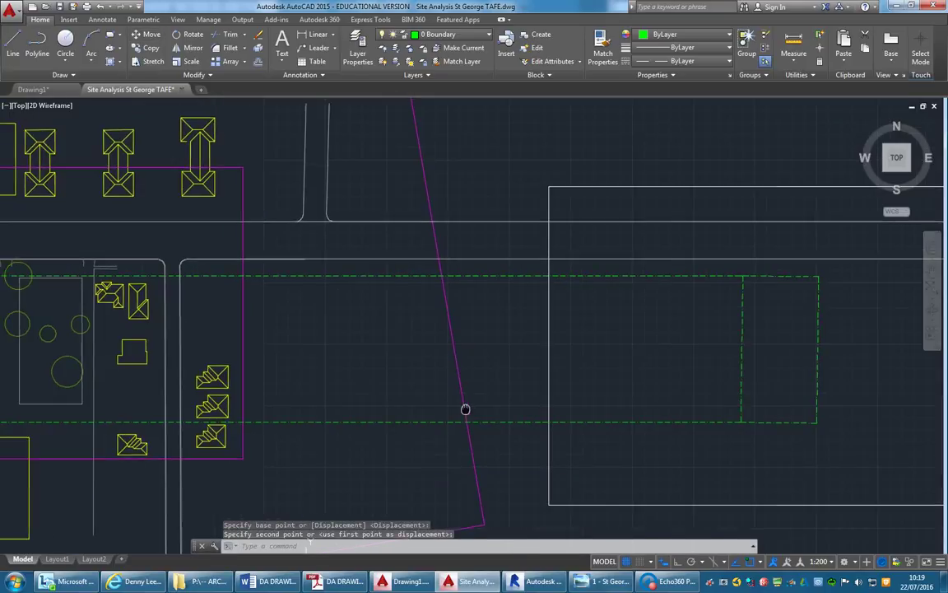
{"action": "middle_click_drag", "start_coordinate": [466, 409], "coordinate": [532, 420]}
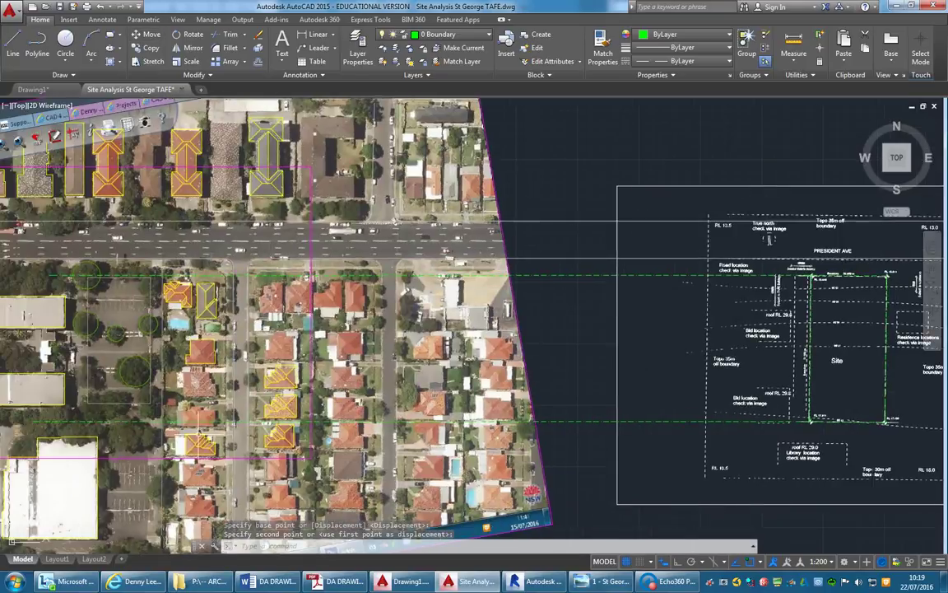
{"action": "key", "text": "Escape"}
{"action": "key", "text": "Escape"}
- Window-select the entire green site boundary outline on the survey plan
{"action": "middle_click_drag", "start_coordinate": [326, 412], "coordinate": [261, 397]}
{"action": "scroll", "coordinate": [658, 368], "scroll_direction": "up", "scroll_amount": 4}
{"action": "scroll", "coordinate": [470, 346], "scroll_direction": "down", "scroll_amount": 4}
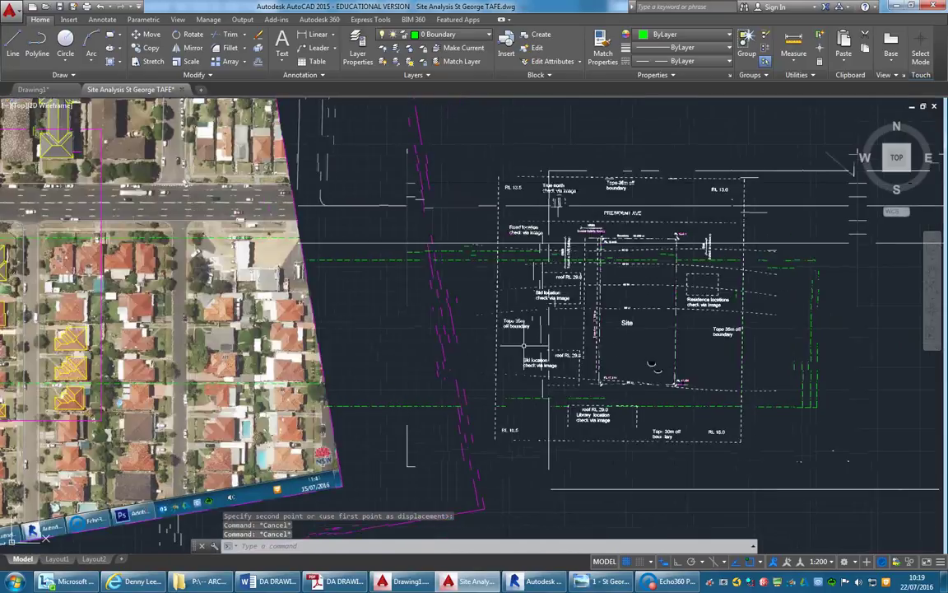
{"action": "middle_click_drag", "start_coordinate": [533, 486], "coordinate": [499, 472]}
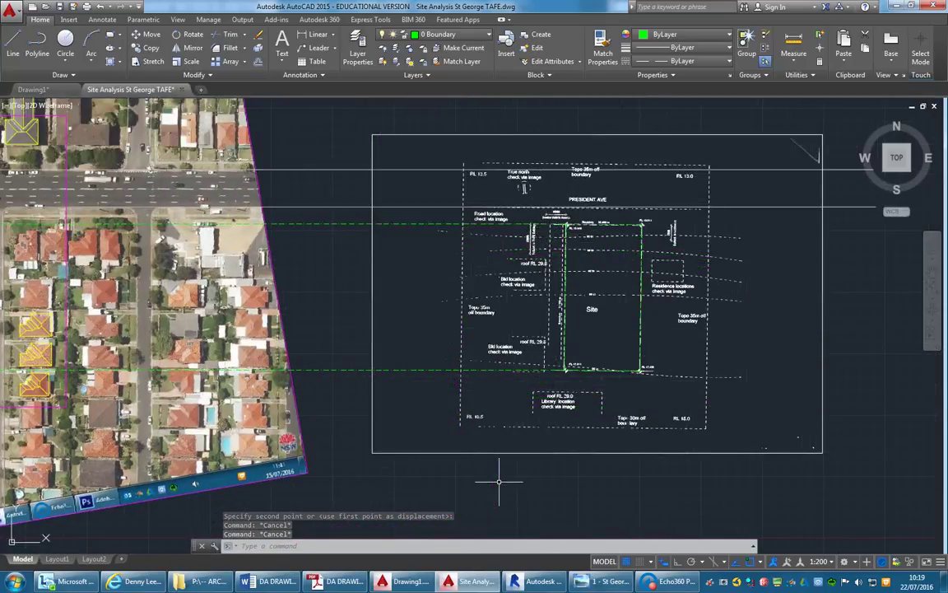
{"action": "left_click", "coordinate": [499, 483]}
{"action": "left_click", "coordinate": [678, 156]}
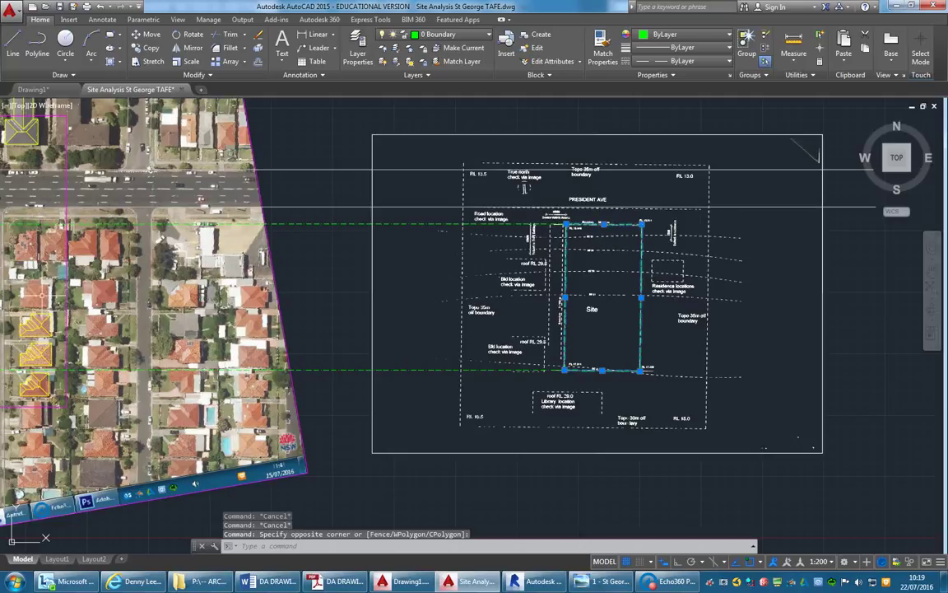
{"action": "middle_click_drag", "start_coordinate": [124, 266], "coordinate": [305, 302]}
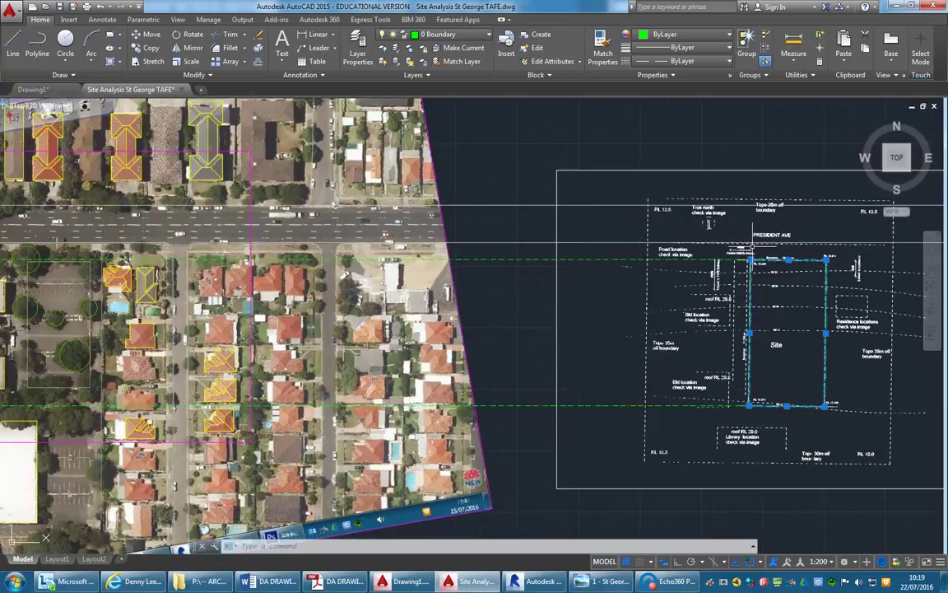
{"action": "middle_click_drag", "start_coordinate": [753, 247], "coordinate": [670, 241]}
{"action": "middle_click_drag", "start_coordinate": [606, 525], "coordinate": [530, 491]}
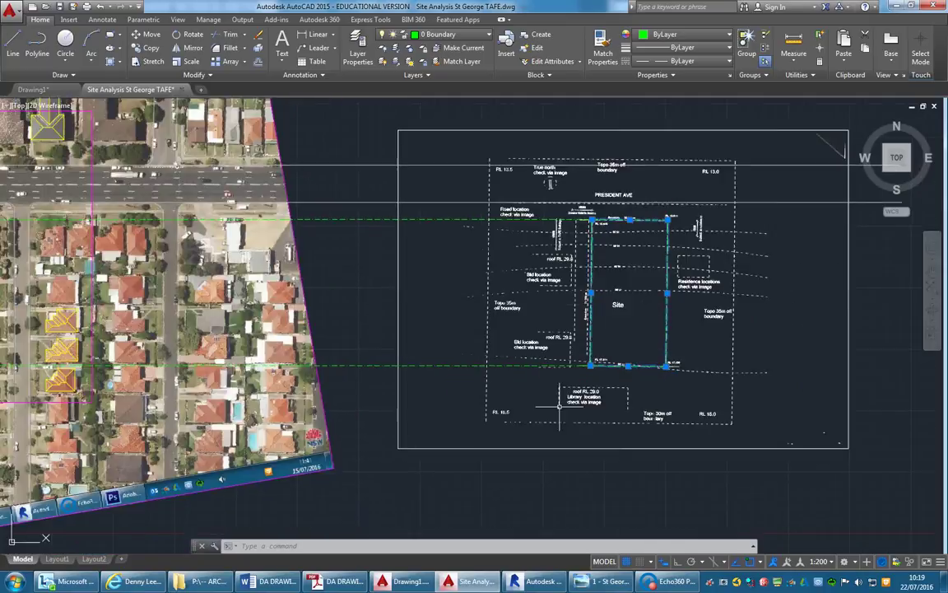
{"action": "left_click", "coordinate": [530, 491]}
{"action": "left_click", "coordinate": [673, 147]}
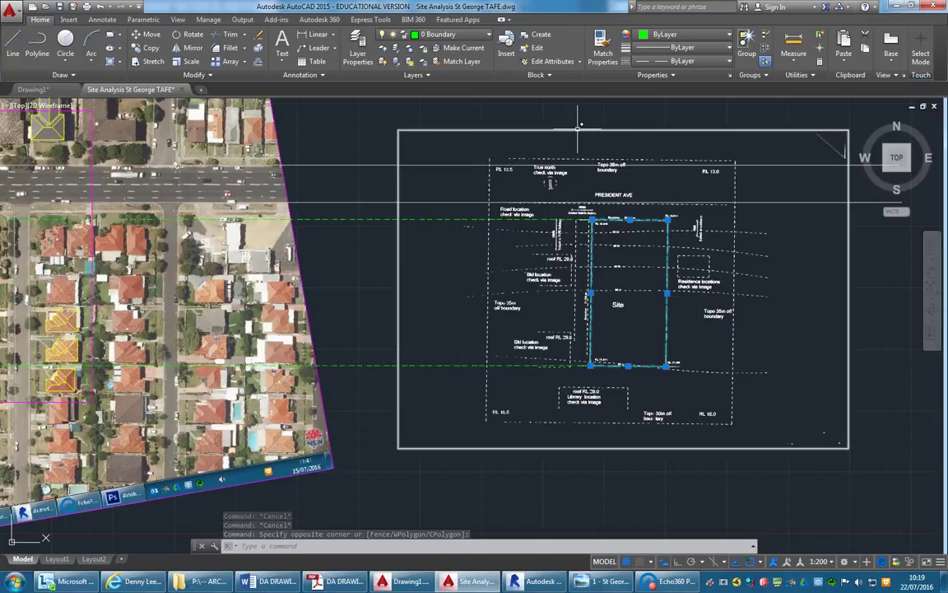
- Start copying the boundary from a base point on it, with ortho turned on
{"action": "left_click", "coordinate": [151, 49]}
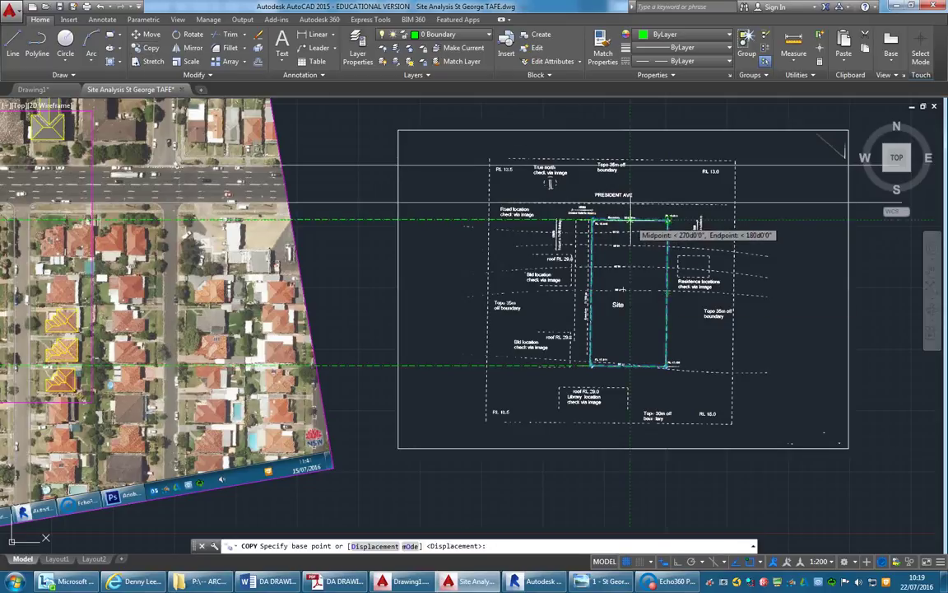
{"action": "left_click", "coordinate": [630, 221]}
{"action": "middle_click_drag", "start_coordinate": [71, 265], "coordinate": [396, 282]}
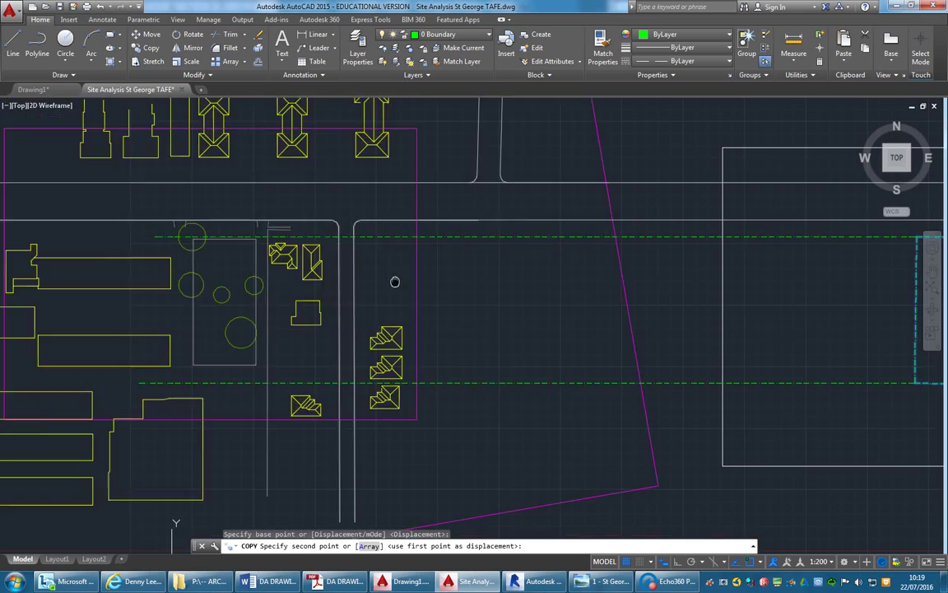
{"action": "key", "text": "F8"}
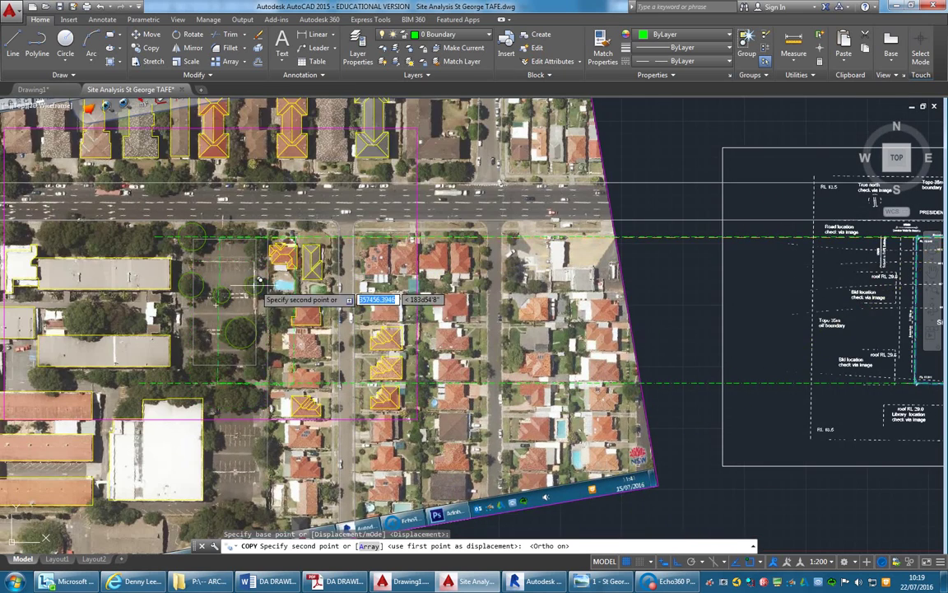
- Place the boundary copy horizontally across onto the car park in the aerial photo
{"action": "middle_click_drag", "start_coordinate": [260, 280], "coordinate": [282, 268]}
{"action": "scroll", "coordinate": [283, 269], "scroll_direction": "up", "scroll_amount": 4}
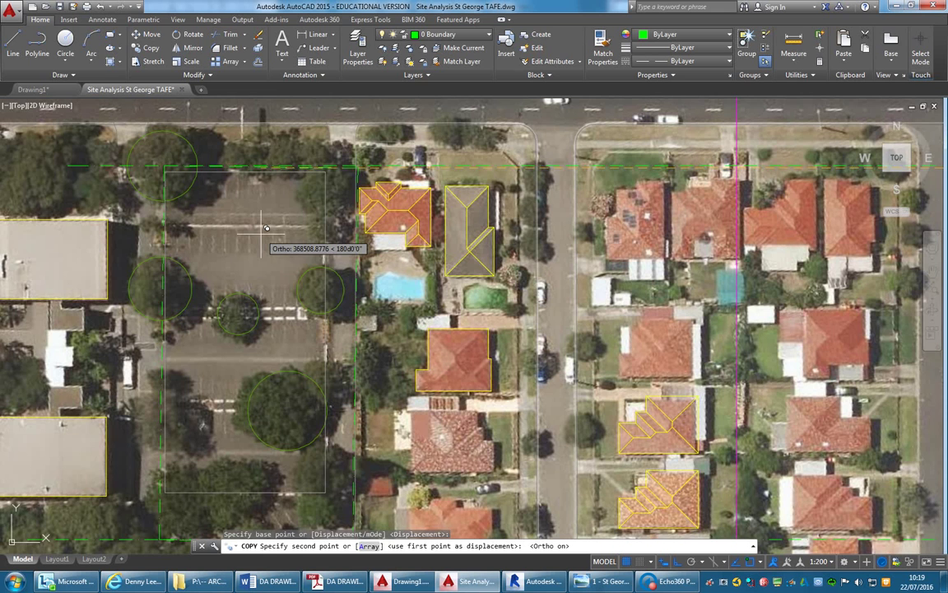
{"action": "scroll", "coordinate": [290, 224], "scroll_direction": "down", "scroll_amount": 2}
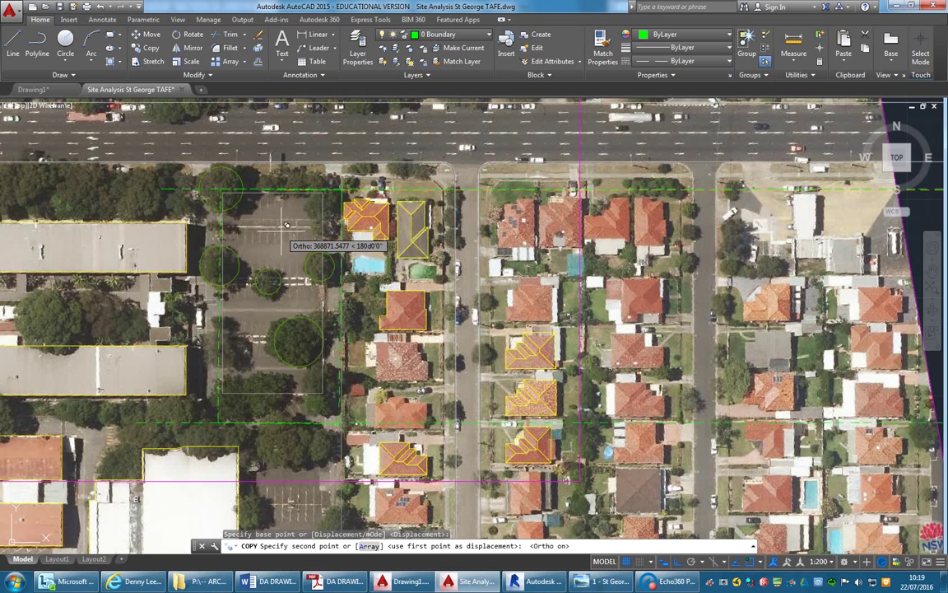
{"action": "scroll", "coordinate": [287, 224], "scroll_direction": "up", "scroll_amount": 2}
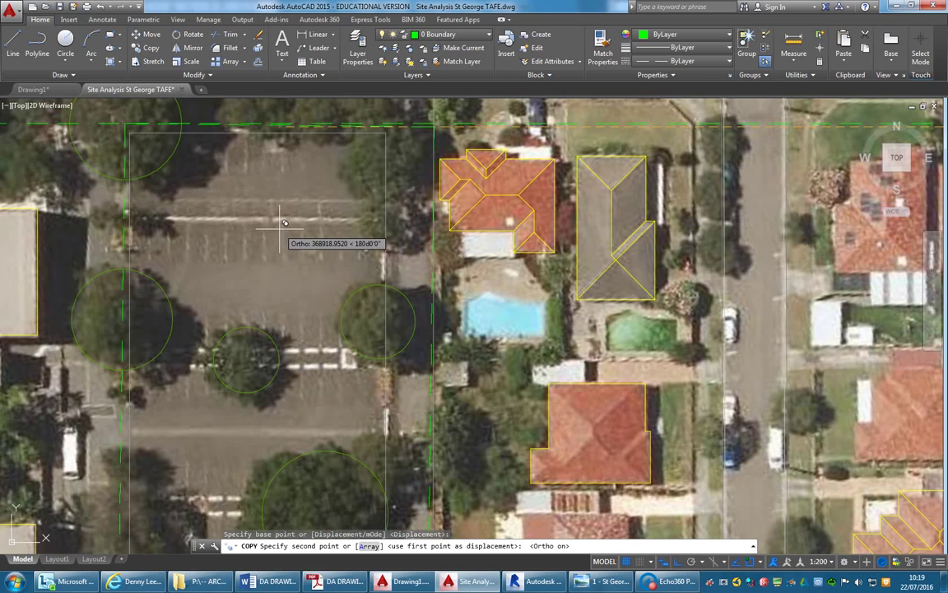
{"action": "scroll", "coordinate": [280, 224], "scroll_direction": "down", "scroll_amount": 4}
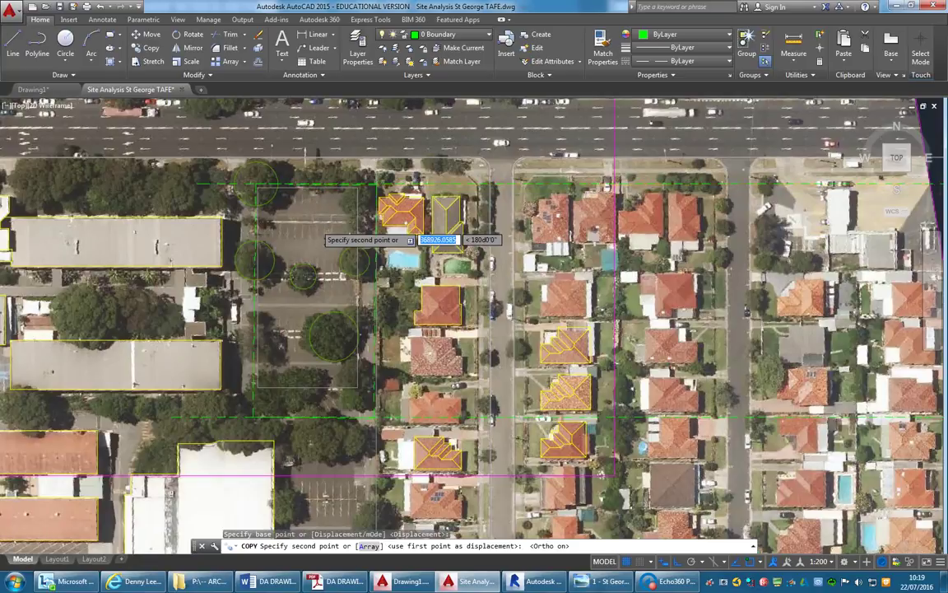
{"action": "scroll", "coordinate": [321, 219], "scroll_direction": "up", "scroll_amount": 2}
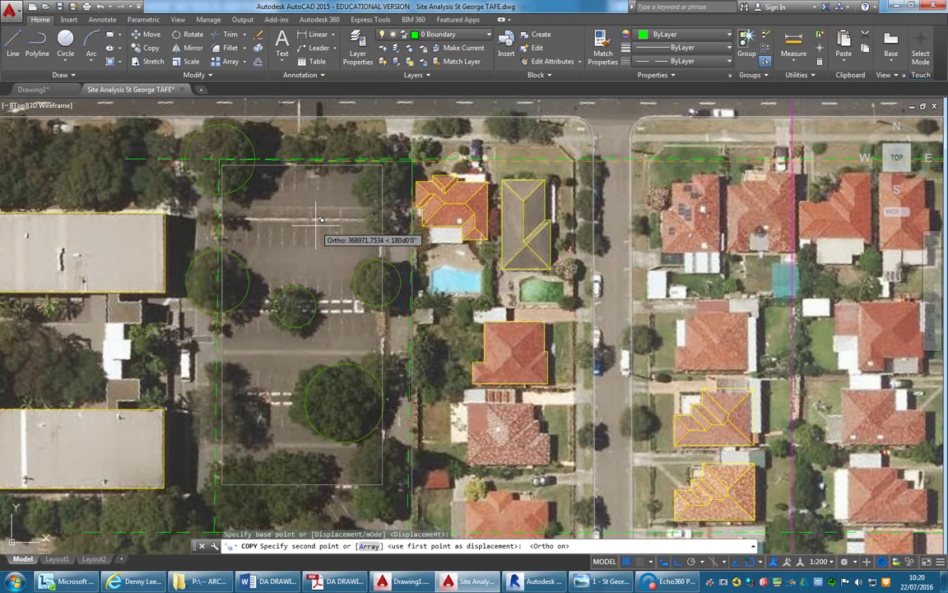
{"action": "scroll", "coordinate": [321, 219], "scroll_direction": "down", "scroll_amount": 2}
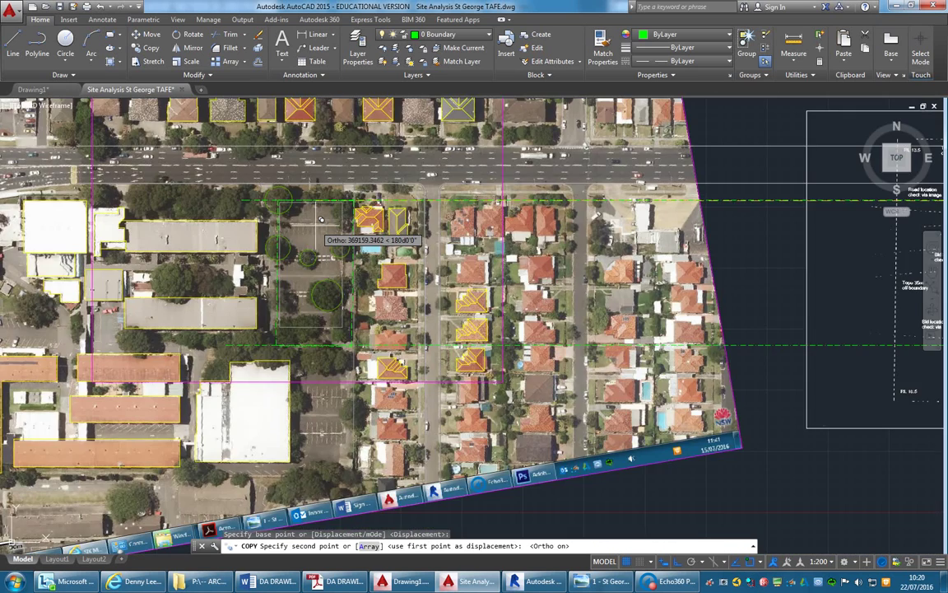
{"action": "scroll", "coordinate": [321, 219], "scroll_direction": "up", "scroll_amount": 3}
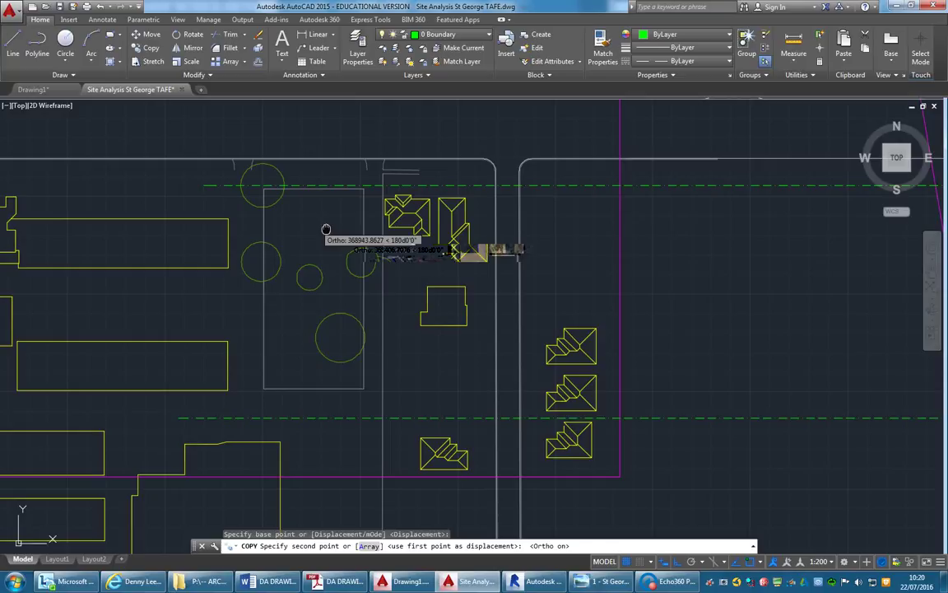
{"action": "middle_click_drag", "start_coordinate": [326, 229], "coordinate": [345, 231]}
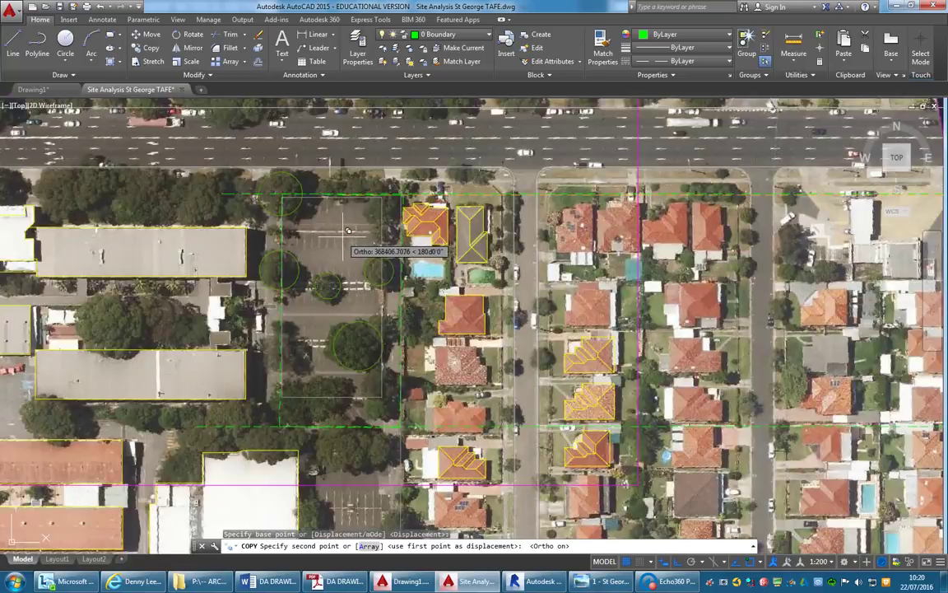
{"action": "left_click", "coordinate": [349, 231]}
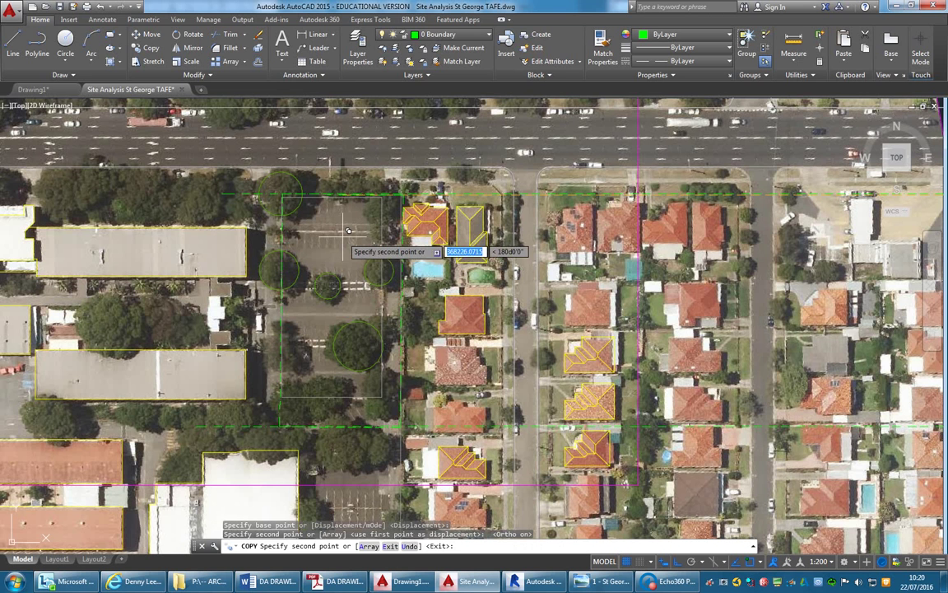
{"action": "right_click", "coordinate": [336, 235]}
- End the copy and pan across to compare the outlines on the survey plan and aerial photo
{"action": "left_click", "coordinate": [349, 244]}
{"action": "scroll", "coordinate": [275, 236], "scroll_direction": "up", "scroll_amount": 5}
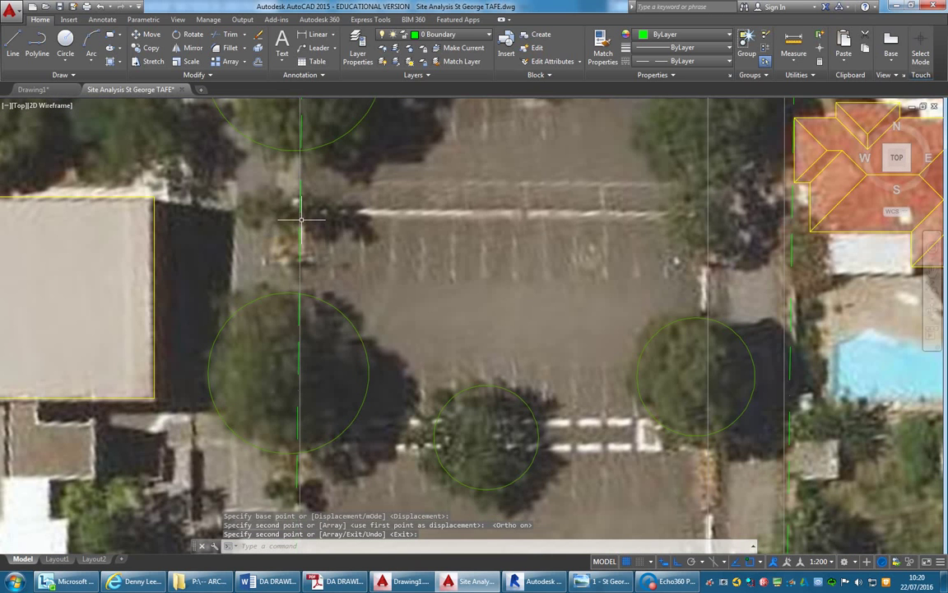
{"action": "scroll", "coordinate": [302, 219], "scroll_direction": "down", "scroll_amount": 3}
{"action": "middle_click_drag", "start_coordinate": [625, 283], "coordinate": [300, 288]}
{"action": "scroll", "coordinate": [301, 288], "scroll_direction": "down", "scroll_amount": 2}
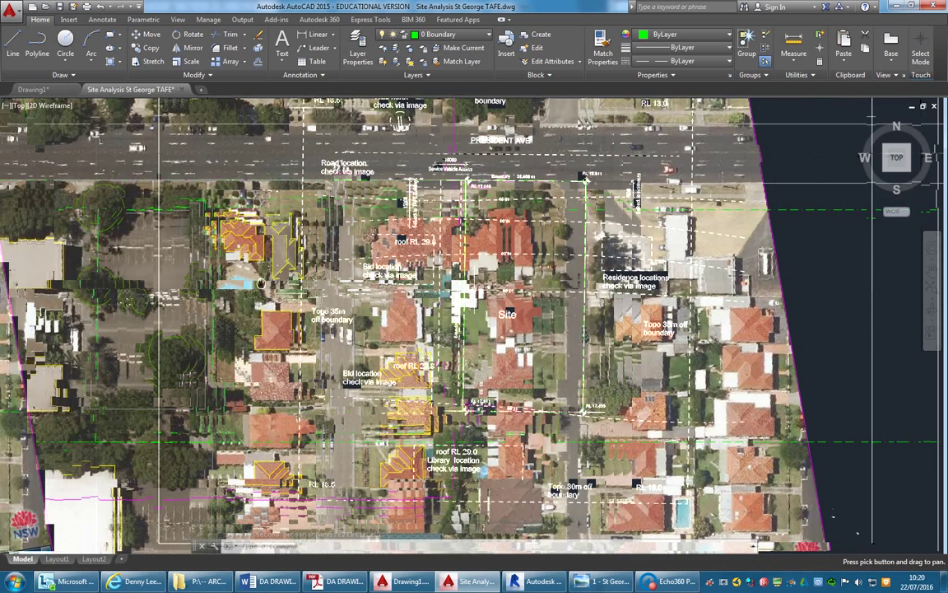
{"action": "scroll", "coordinate": [533, 280], "scroll_direction": "up", "scroll_amount": 5}
{"action": "middle_click_drag", "start_coordinate": [533, 280], "coordinate": [498, 319]}
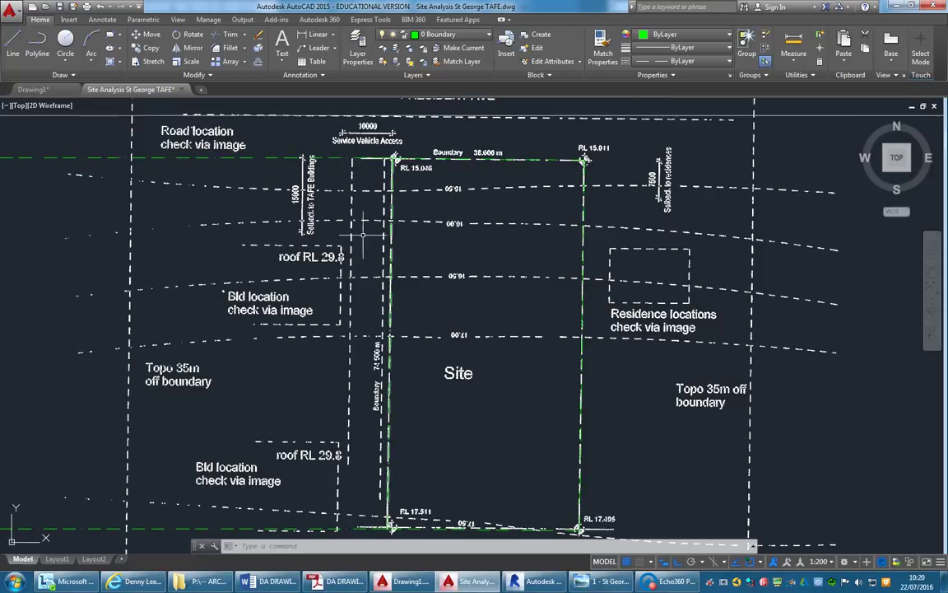
{"action": "scroll", "coordinate": [603, 210], "scroll_direction": "down", "scroll_amount": 4}
{"action": "scroll", "coordinate": [523, 294], "scroll_direction": "up", "scroll_amount": 3}
{"action": "scroll", "coordinate": [523, 294], "scroll_direction": "down", "scroll_amount": 3}
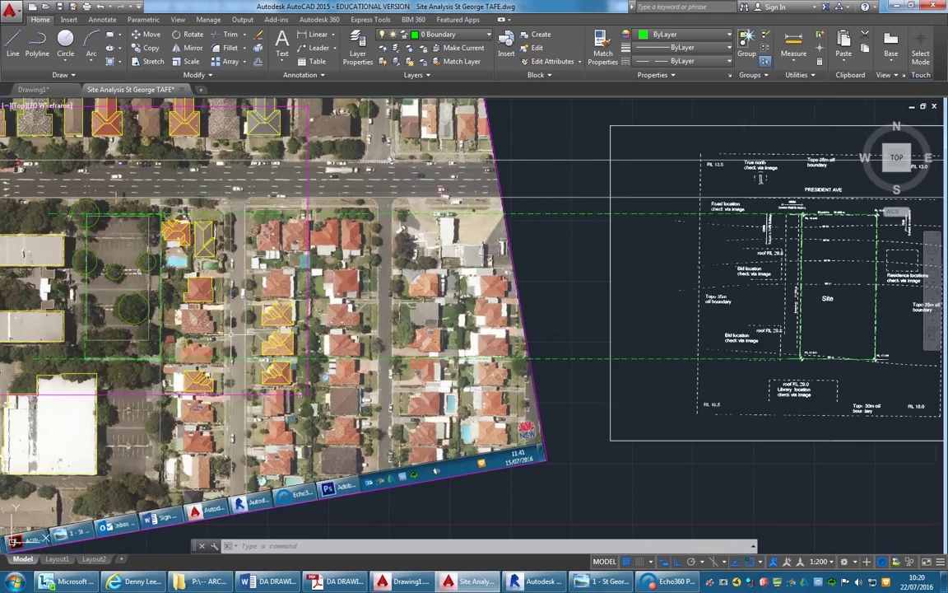
{"action": "scroll", "coordinate": [270, 279], "scroll_direction": "up", "scroll_amount": 3}
{"action": "scroll", "coordinate": [269, 280], "scroll_direction": "down", "scroll_amount": 3}
{"action": "middle_click_drag", "start_coordinate": [269, 280], "coordinate": [401, 280]}
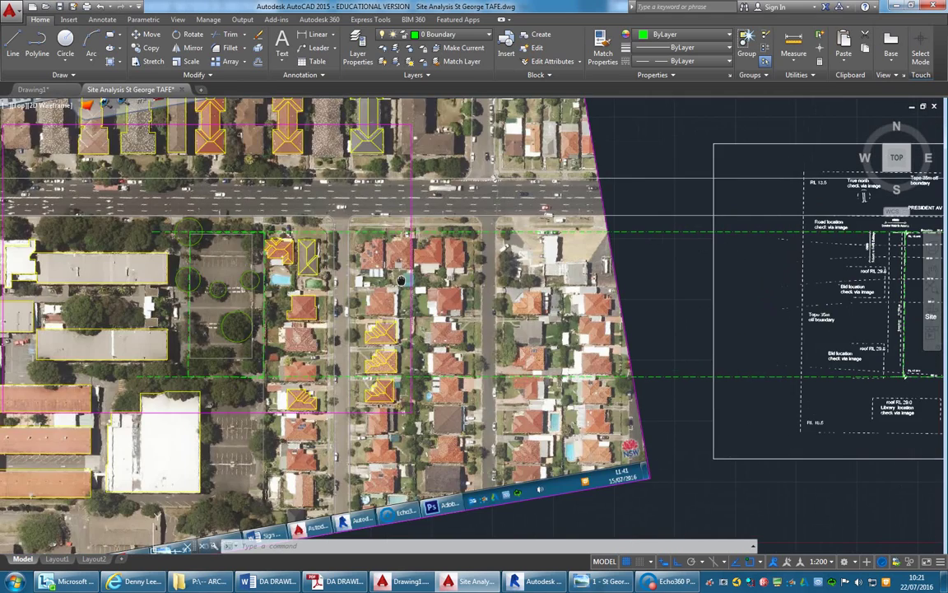
{"action": "scroll", "coordinate": [191, 304], "scroll_direction": "up", "scroll_amount": 3}
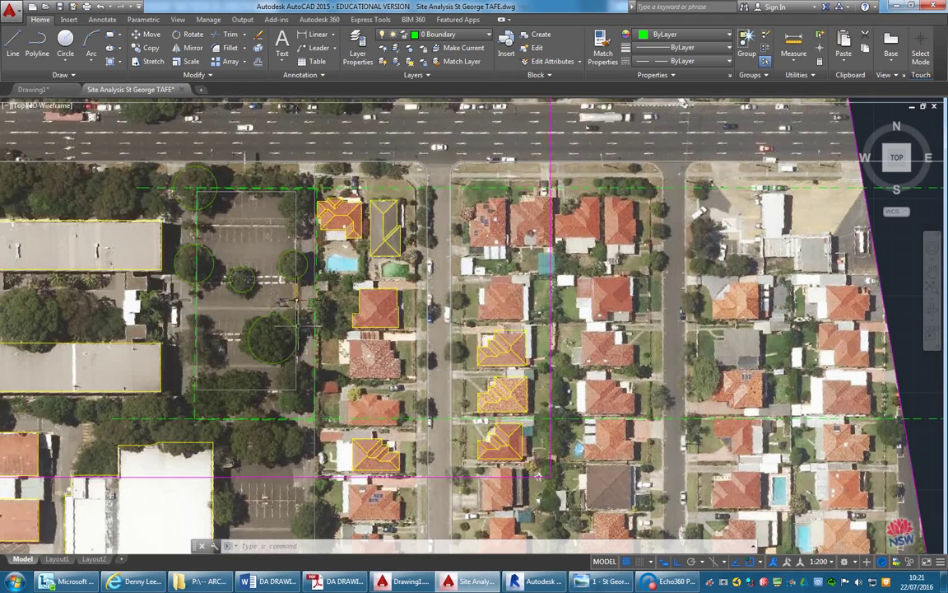
{"action": "scroll", "coordinate": [276, 293], "scroll_direction": "down", "scroll_amount": 3}
{"action": "mouse_move", "coordinate": [276, 293]}
{"action": "middle_mouse_down"}
{"action": "mouse_move", "coordinate": [455, 317]}
{"action": "mouse_move", "coordinate": [257, 374]}
{"action": "middle_mouse_up"}
{"action": "scroll", "coordinate": [425, 205], "scroll_direction": "down", "scroll_amount": 5}
{"action": "scroll", "coordinate": [426, 206], "scroll_direction": "up", "scroll_amount": 4}
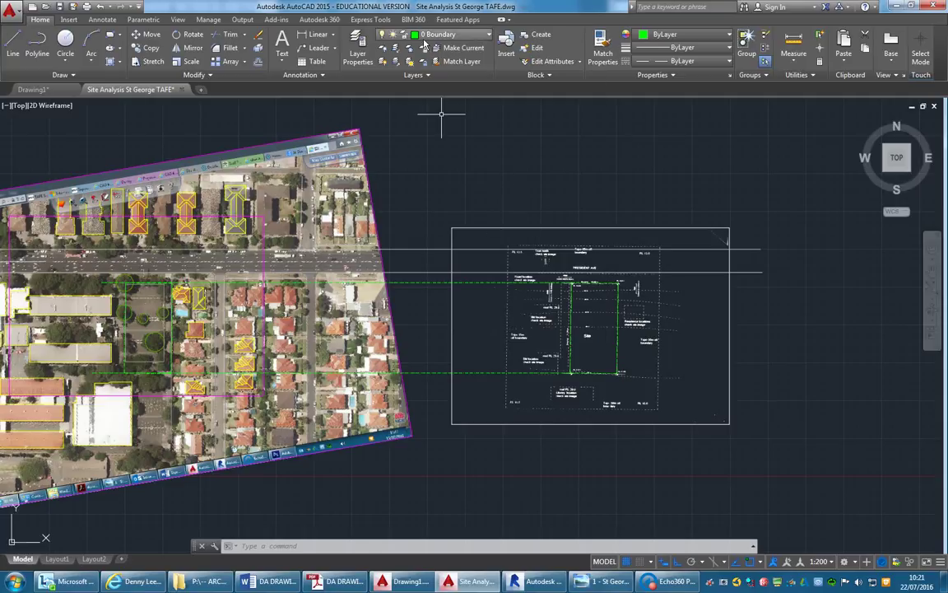
- Rename the Image layer to Image-Satelite in the Layer Properties Manager
{"action": "left_click", "coordinate": [357, 51]}
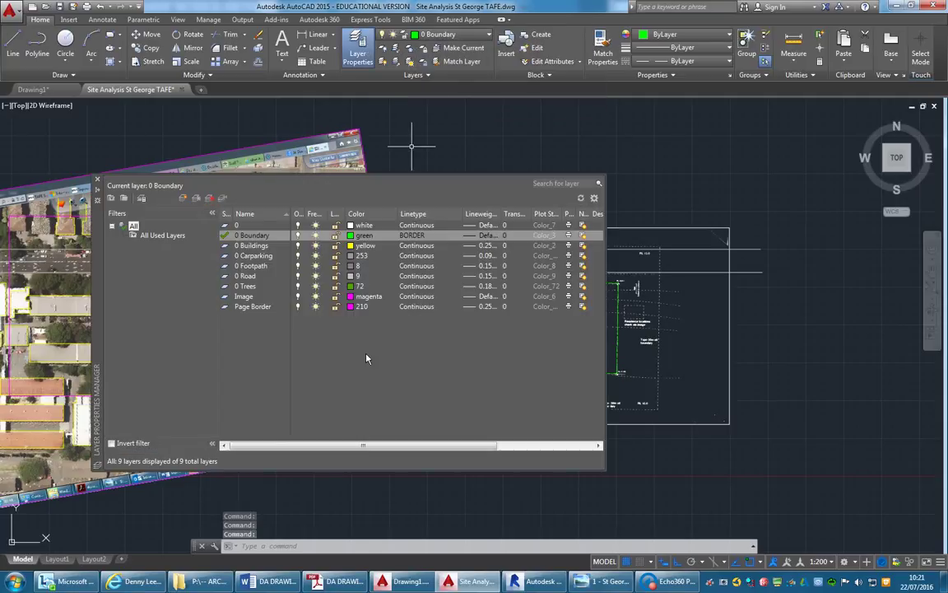
{"action": "left_click", "coordinate": [244, 297]}
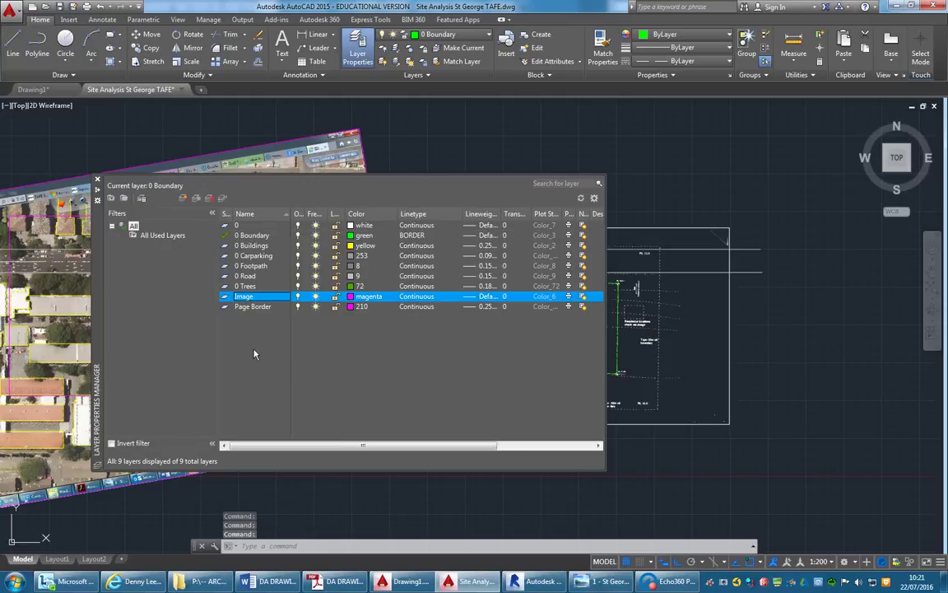
{"action": "left_click", "coordinate": [247, 297]}
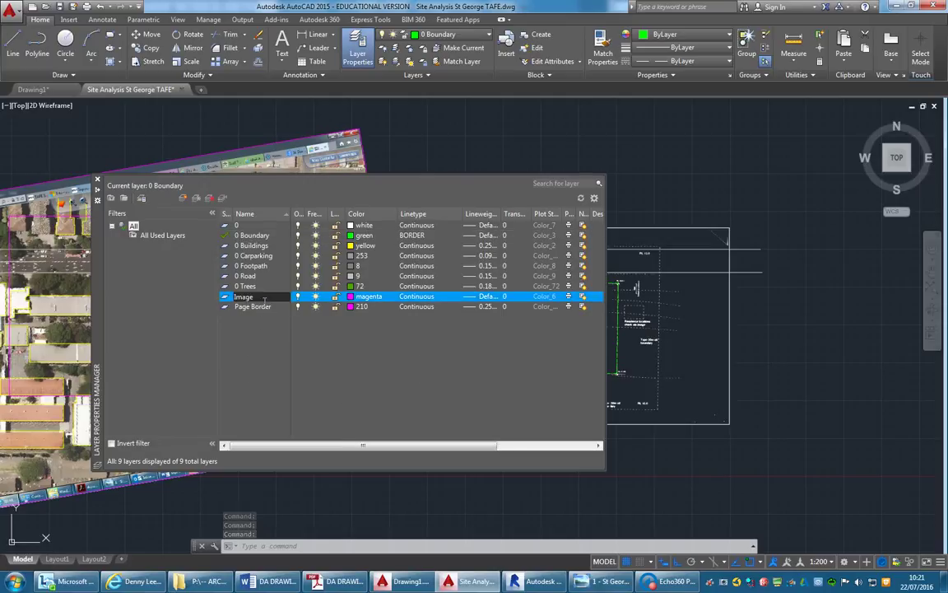
{"action": "type", "text": "-"}
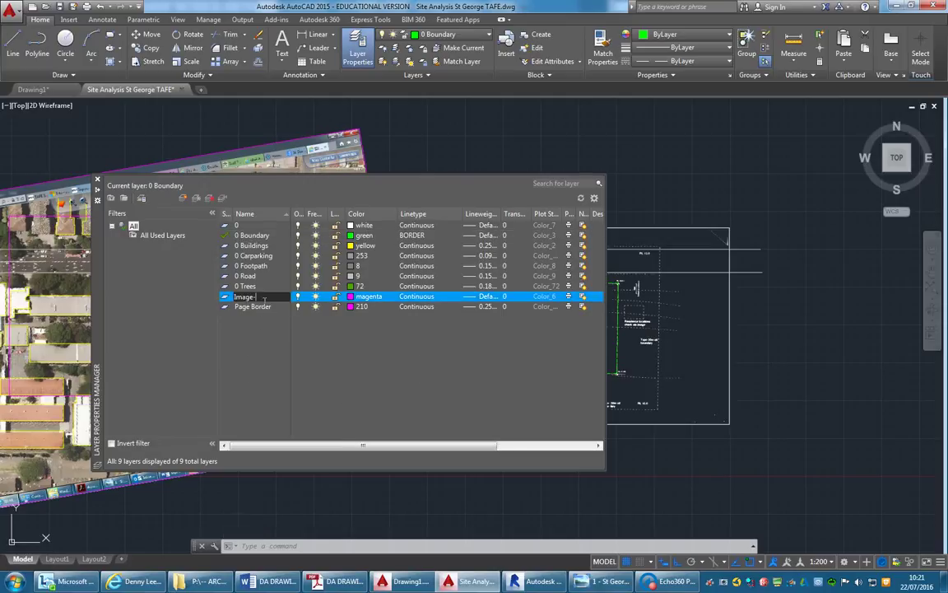
{"action": "type", "text": "Satellite"}
{"action": "key", "text": "Return"}
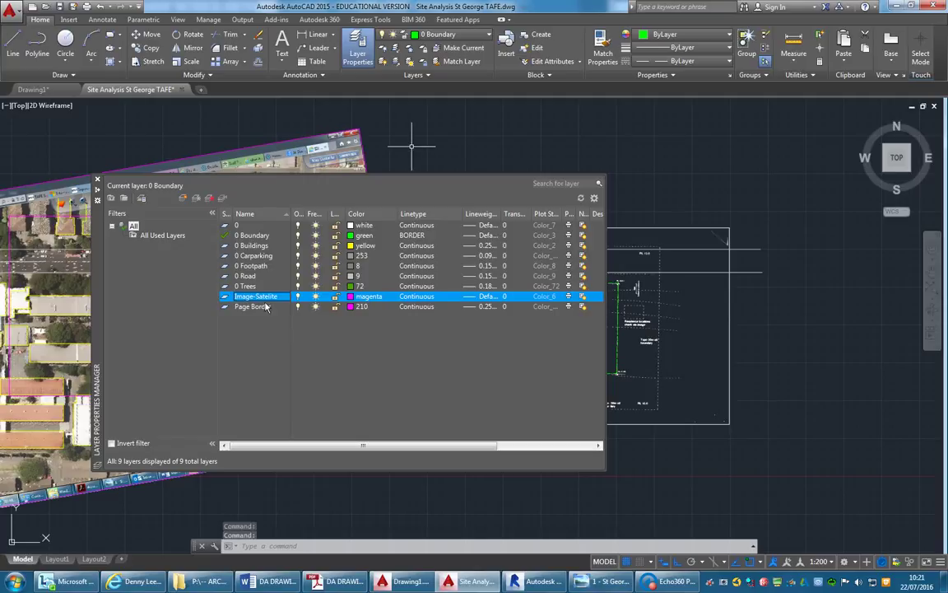
- Add a new layer named Image-Contours with colour 191
{"action": "left_click", "coordinate": [183, 197]}
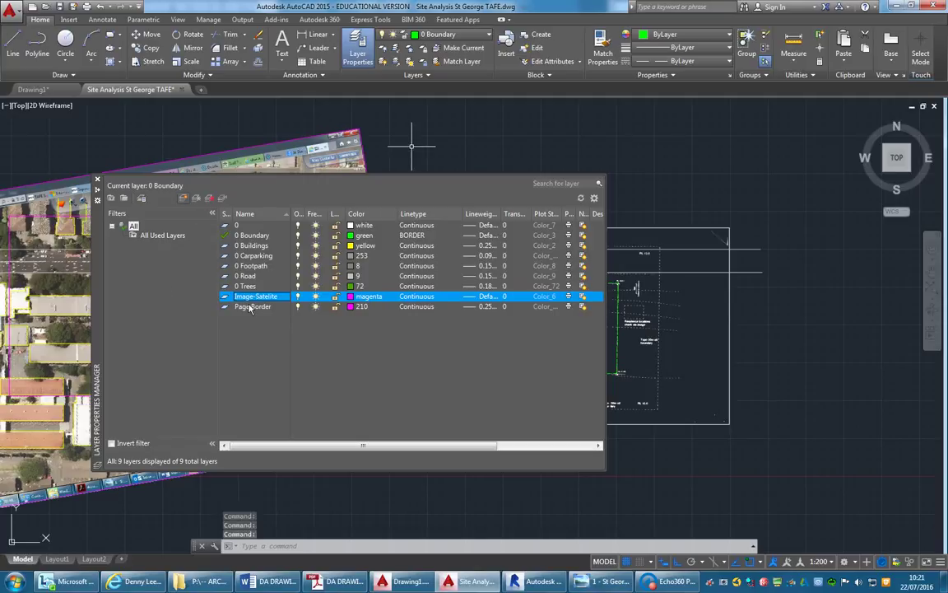
{"action": "type", "text": "Image"}
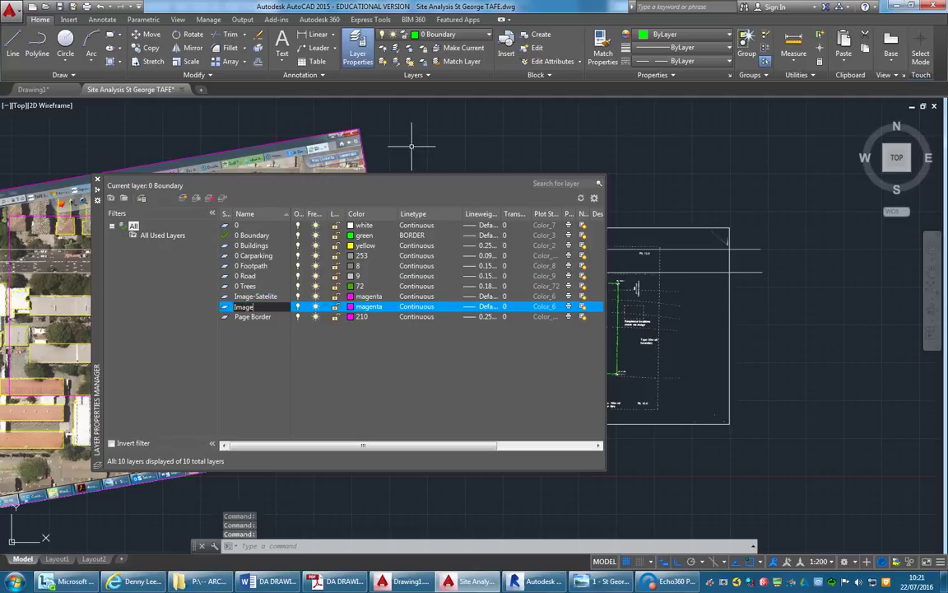
{"action": "type", "text": "-Con"}
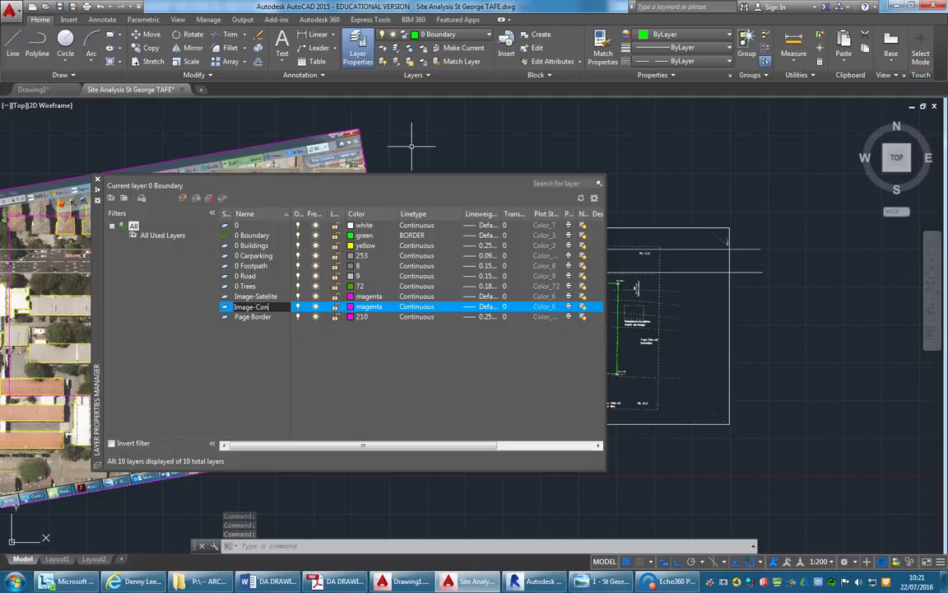
{"action": "type", "text": "tours"}
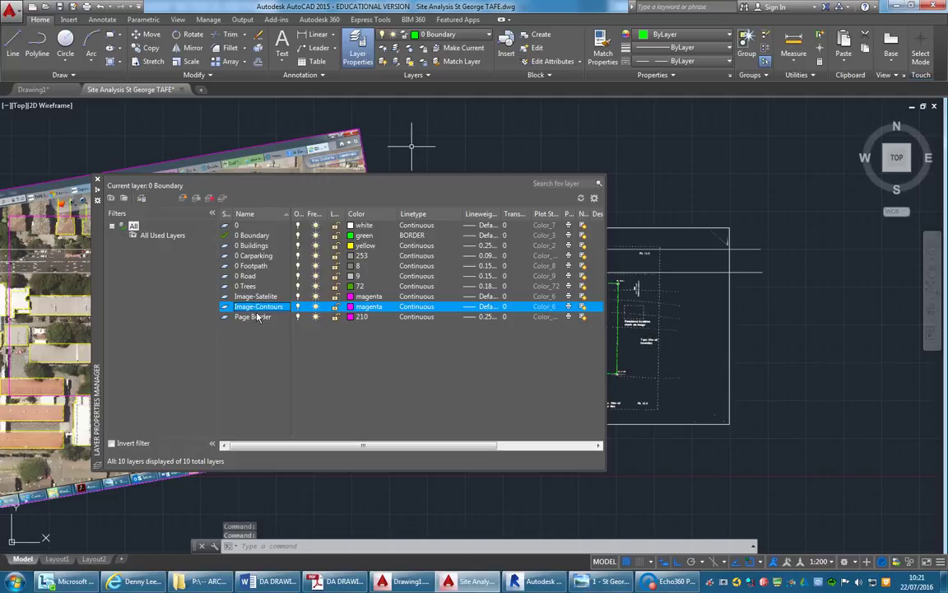
{"action": "key", "text": "Return"}
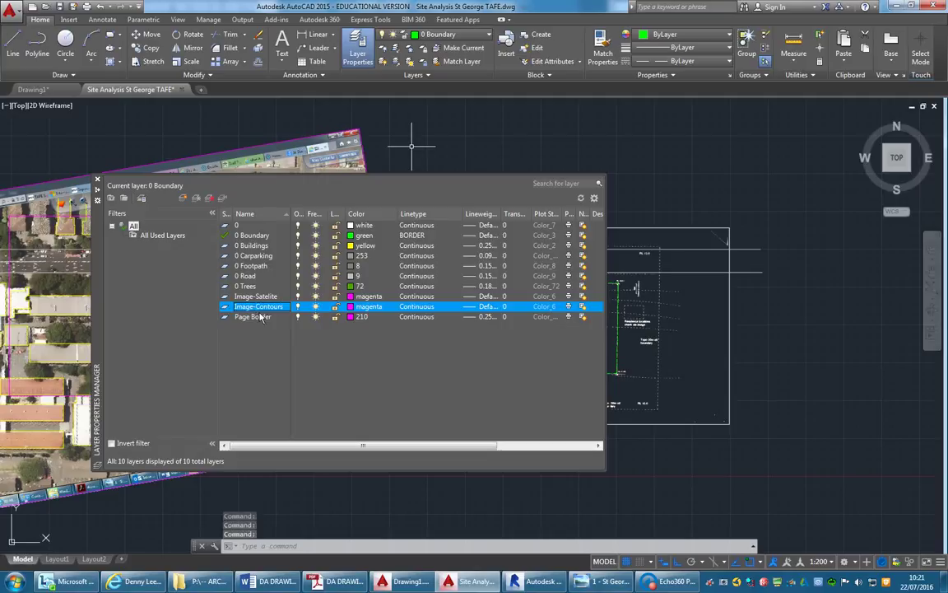
{"action": "left_click", "coordinate": [358, 312]}
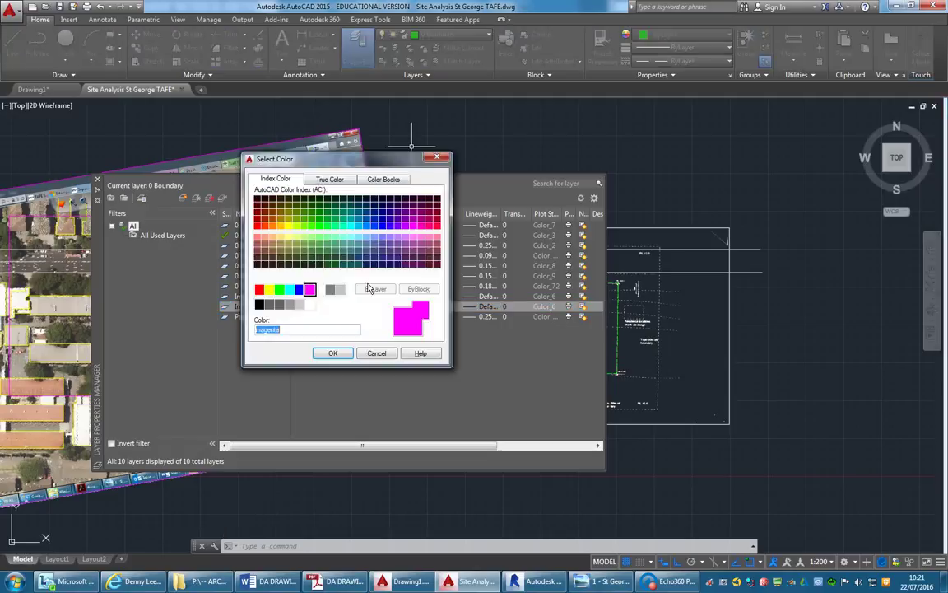
{"action": "left_click", "coordinate": [401, 240]}
{"action": "left_click", "coordinate": [333, 352]}
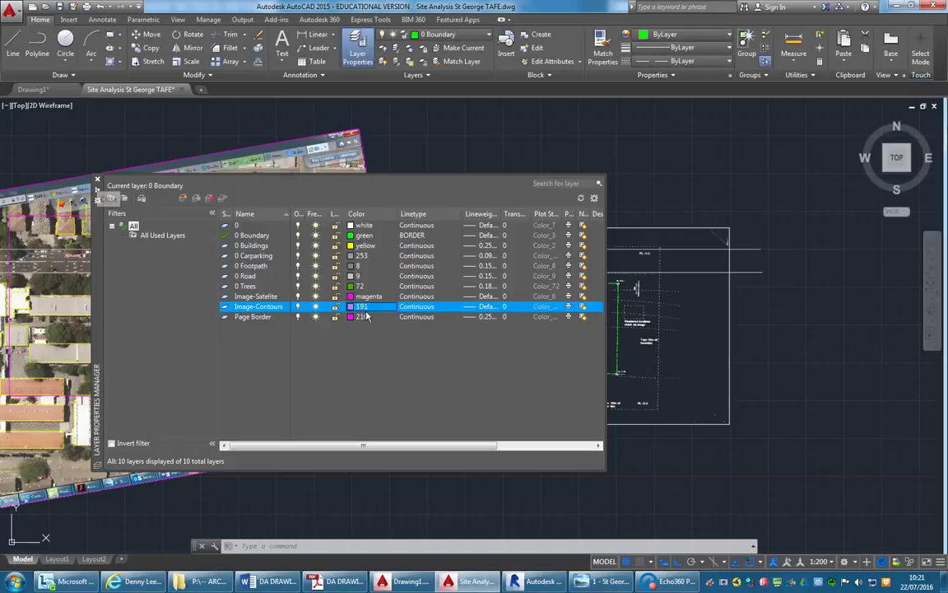
- Move the scanned survey plan image onto the Image-Contours layer so it displays in colour 191
{"action": "left_click", "coordinate": [97, 179]}
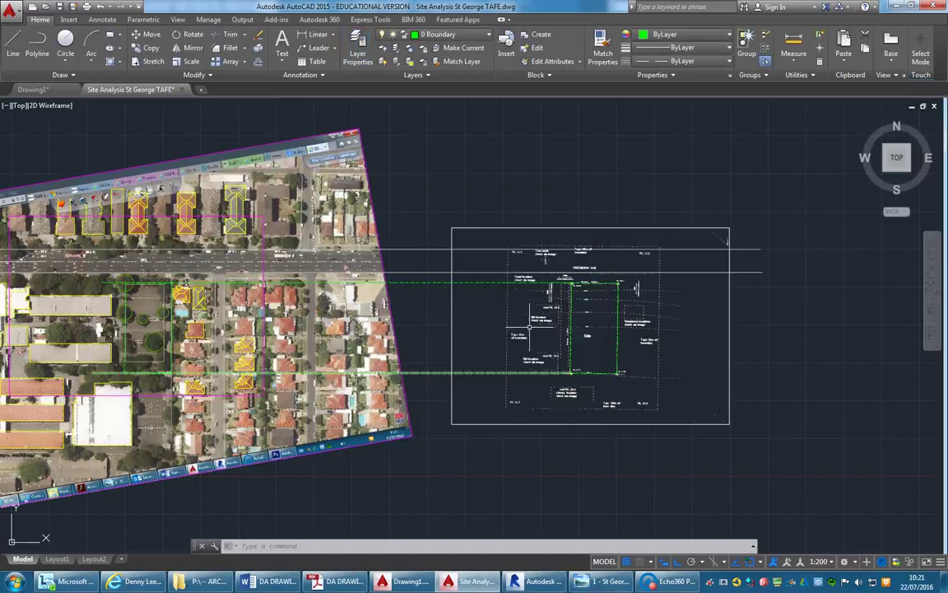
{"action": "left_click", "coordinate": [485, 228]}
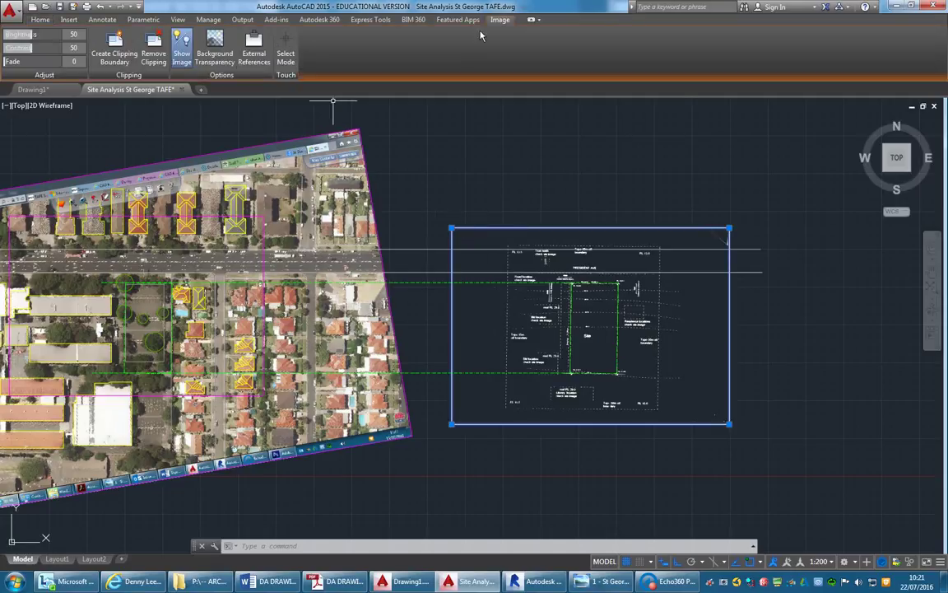
{"action": "left_click", "coordinate": [41, 21]}
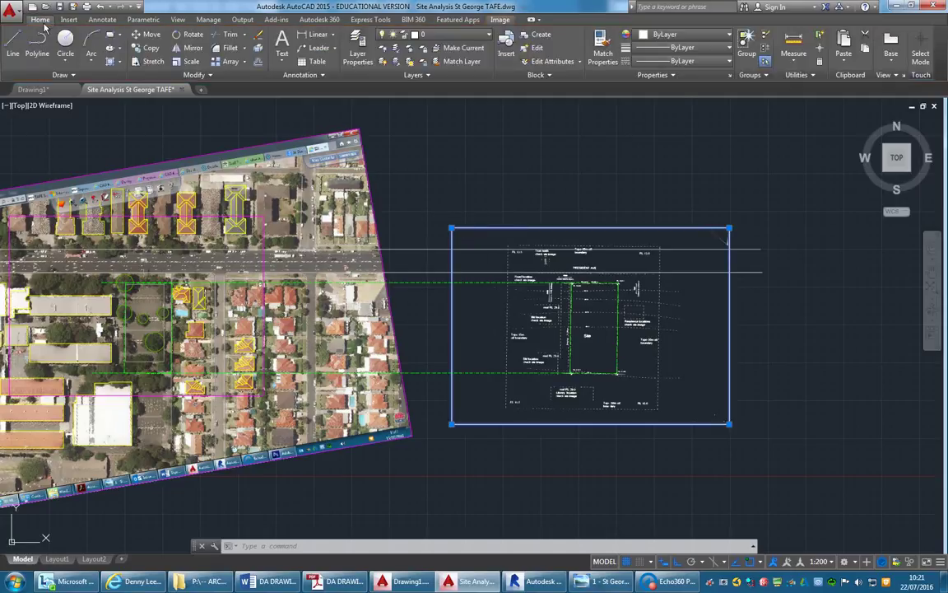
{"action": "left_click", "coordinate": [464, 42]}
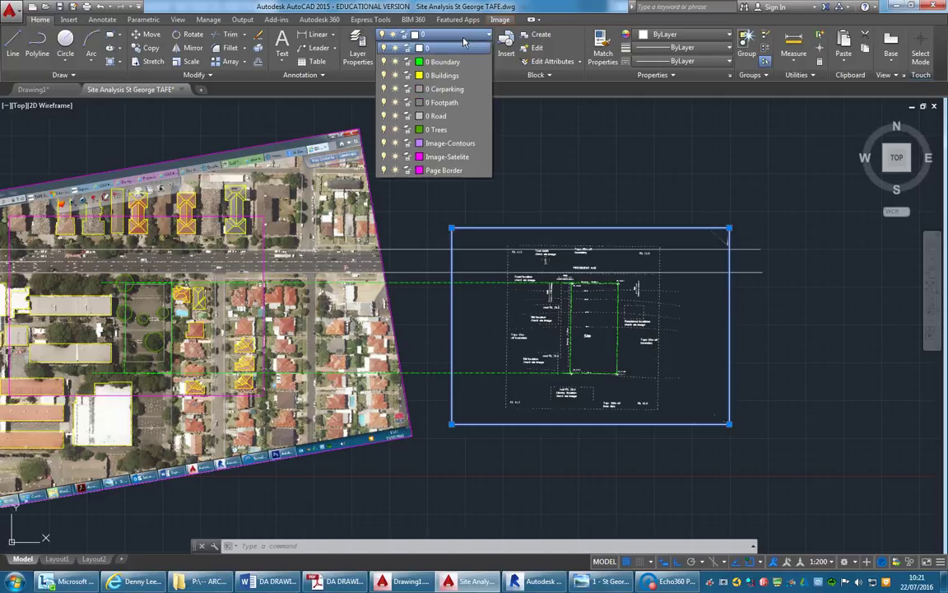
{"action": "left_click", "coordinate": [449, 158]}
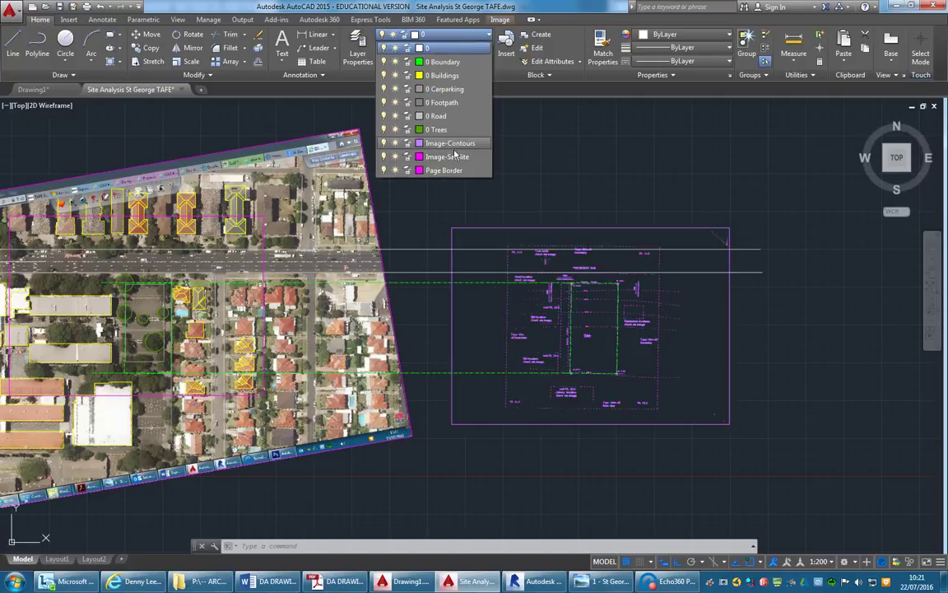
{"action": "left_click", "coordinate": [619, 245]}
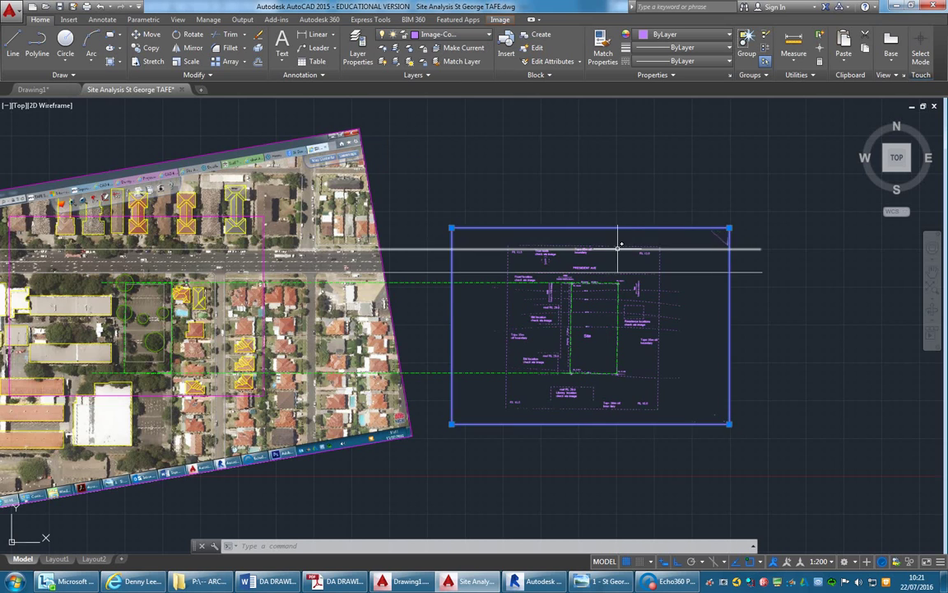
{"action": "key", "text": "Escape"}
{"action": "key", "text": "Escape"}
{"action": "scroll", "coordinate": [677, 353], "scroll_direction": "up", "scroll_amount": 2}
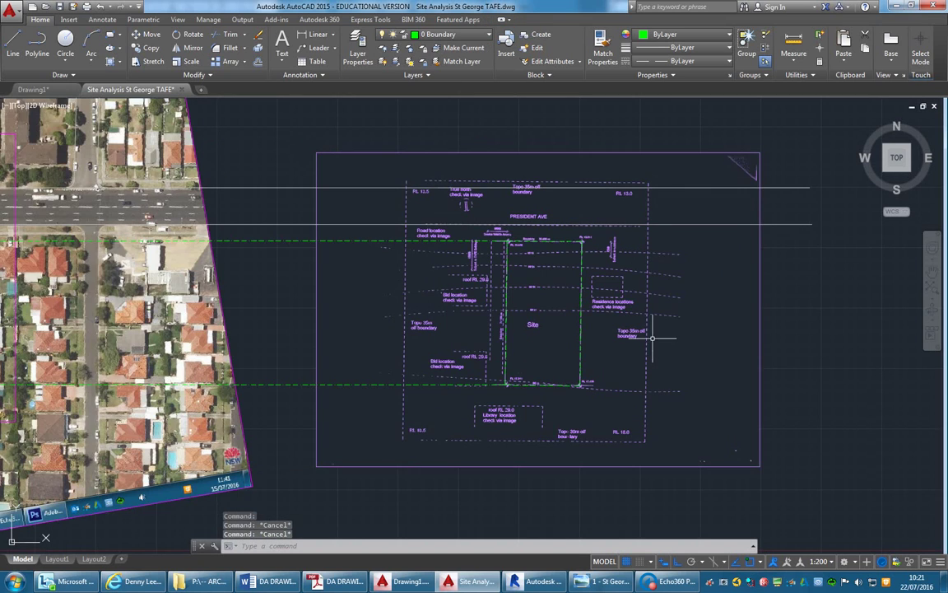
{"action": "middle_click_drag", "start_coordinate": [322, 276], "coordinate": [480, 312]}
{"action": "scroll", "coordinate": [480, 311], "scroll_direction": "down", "scroll_amount": 3}
{"action": "scroll", "coordinate": [504, 314], "scroll_direction": "up", "scroll_amount": 3}
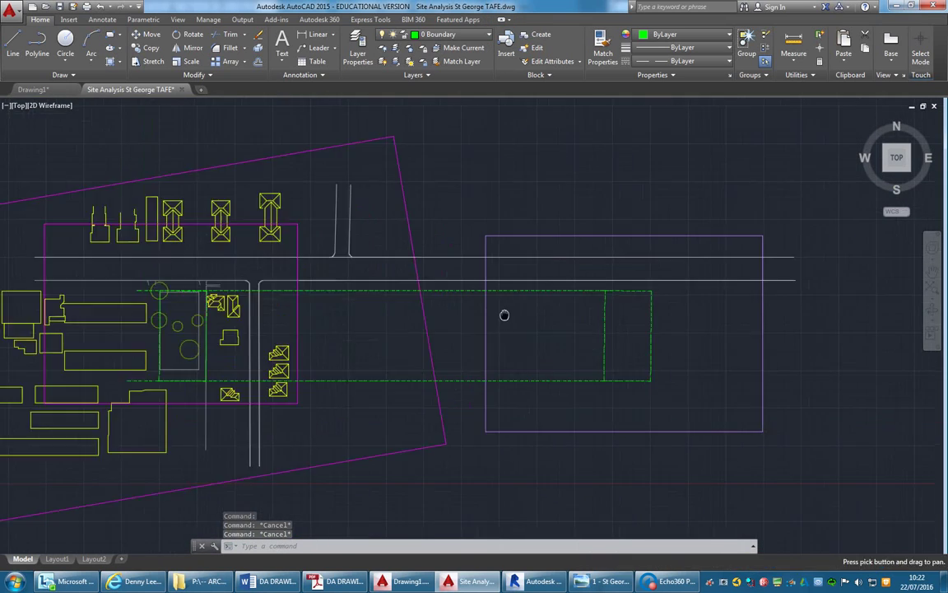
{"action": "scroll", "coordinate": [550, 218], "scroll_direction": "down", "scroll_amount": 2}
{"action": "middle_click_drag", "start_coordinate": [550, 218], "coordinate": [558, 242]}
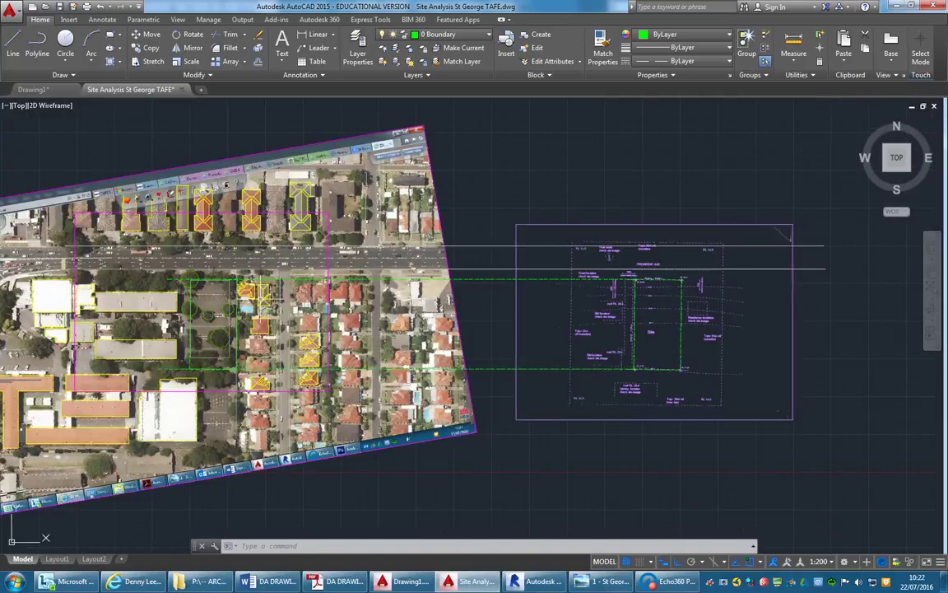
{"action": "left_click", "coordinate": [444, 34]}
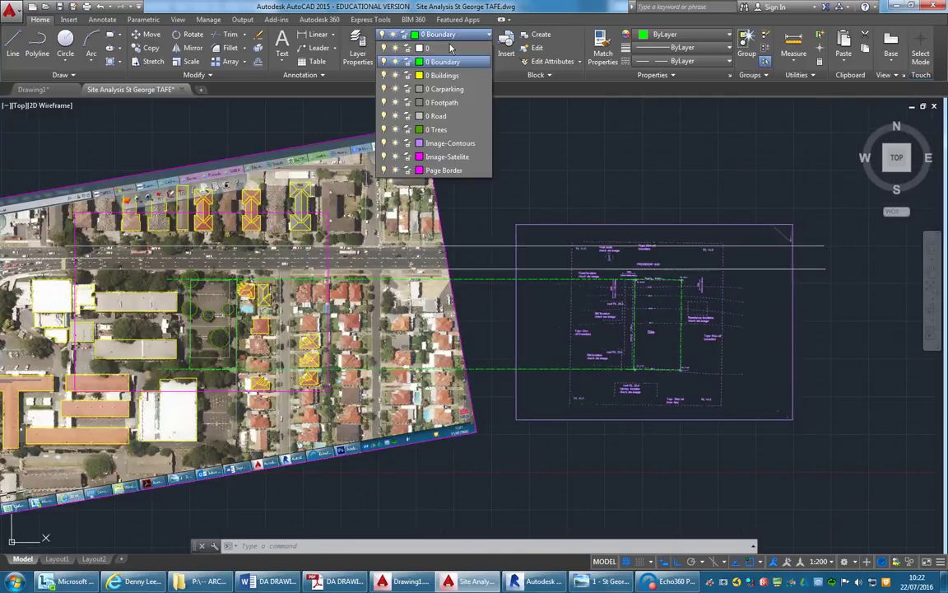
{"action": "left_click", "coordinate": [383, 143]}
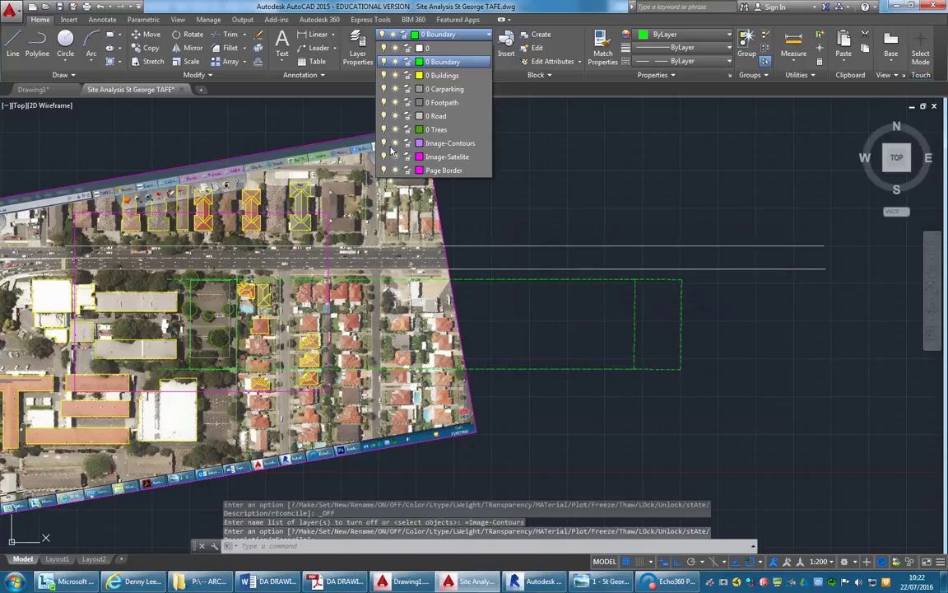
{"action": "left_click", "coordinate": [385, 159]}
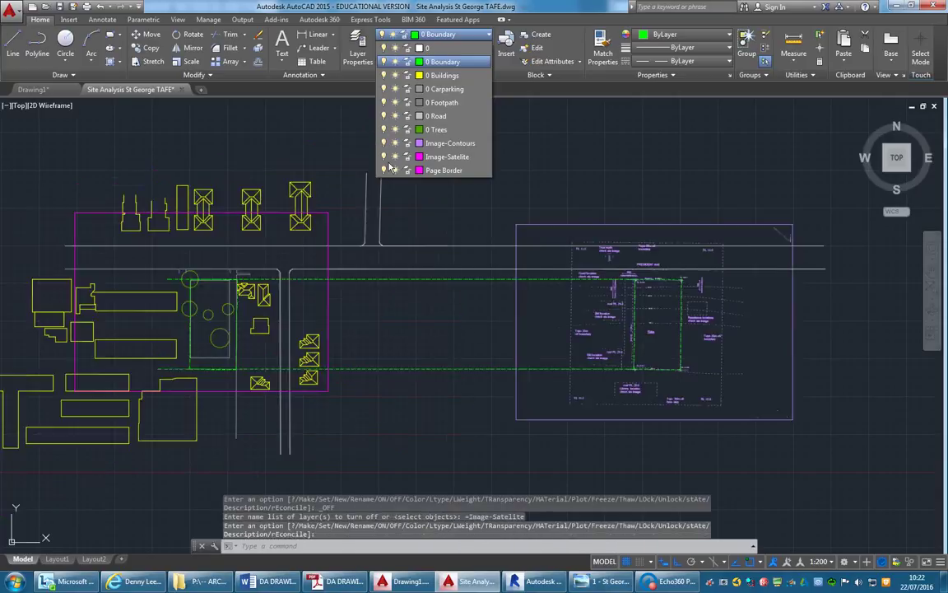
{"action": "left_click", "coordinate": [385, 159]}
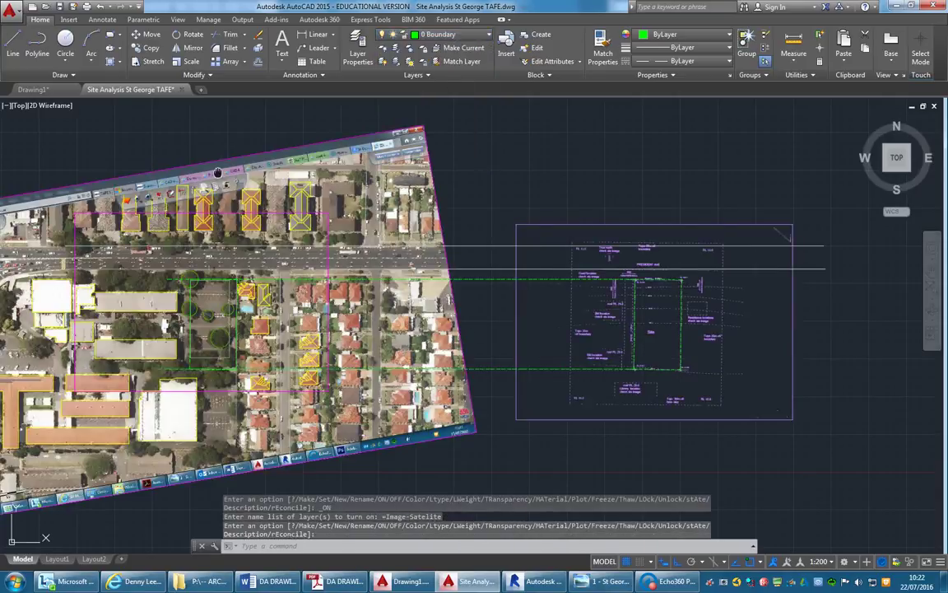
{"action": "middle_click_drag", "start_coordinate": [218, 173], "coordinate": [235, 169]}
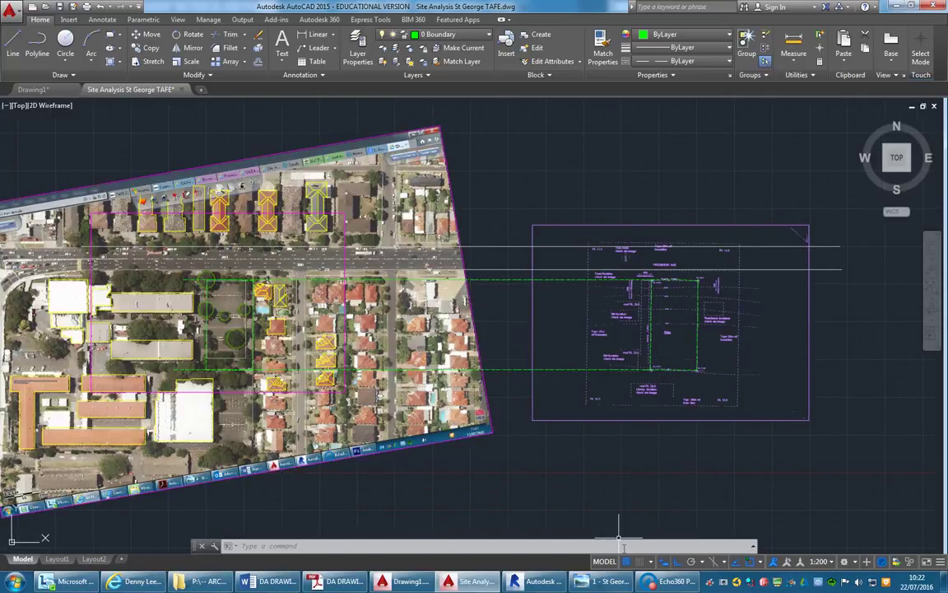
{"action": "left_click", "coordinate": [674, 581]}
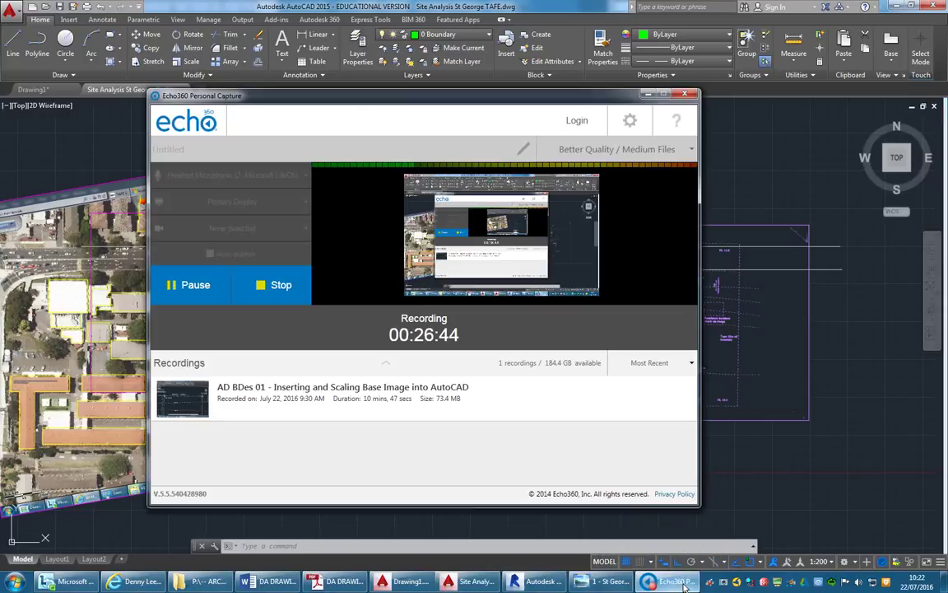